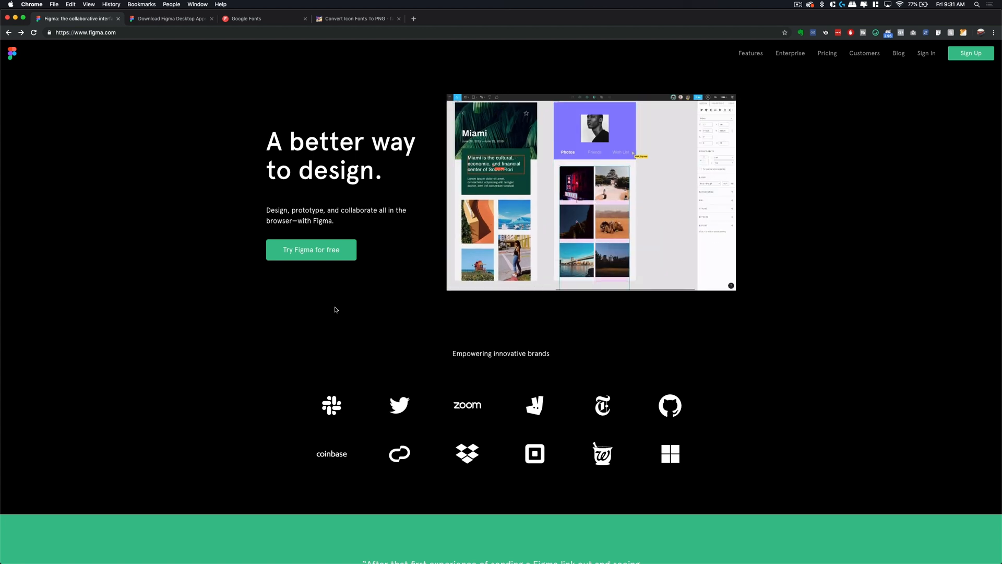
- Move through Chrome's tabs from the Figma Downloads page to the Google Fonts directory
key("ctrl+Tab")
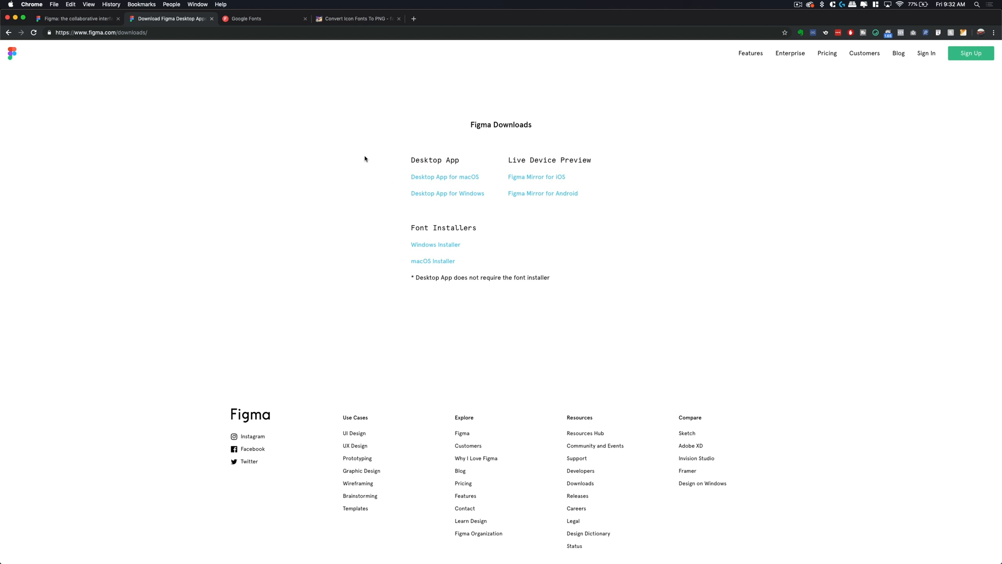
left_click(274, 22)
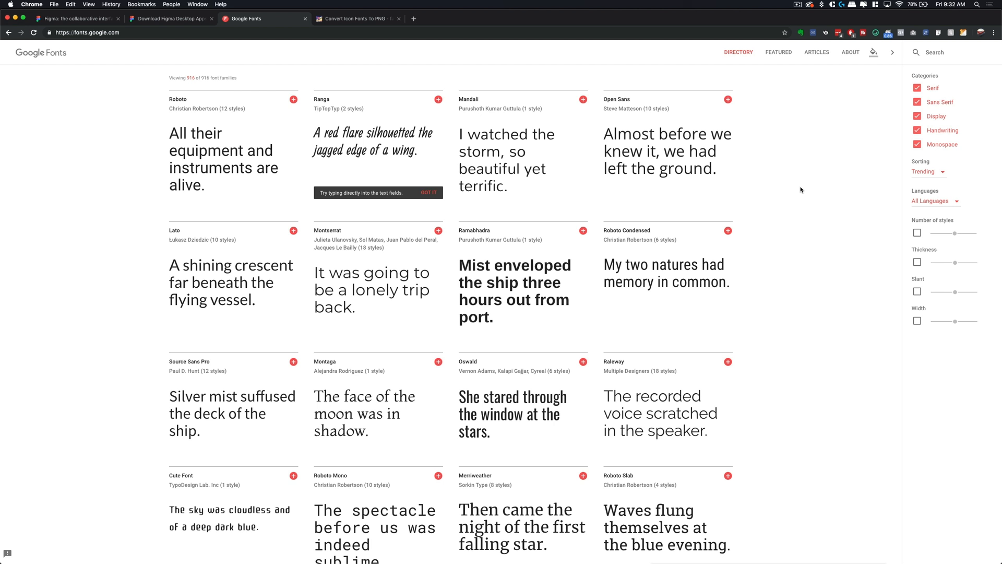
- Search for 'work sans', add it to the selection and download it as Work_Sans (1).zip
left_click(938, 54)
type("work sans")
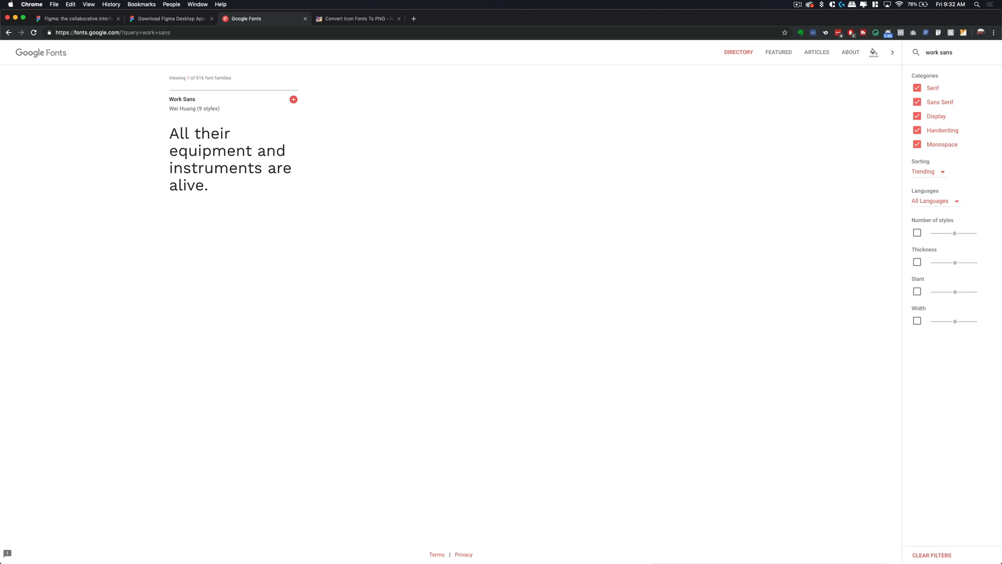
left_click(293, 99)
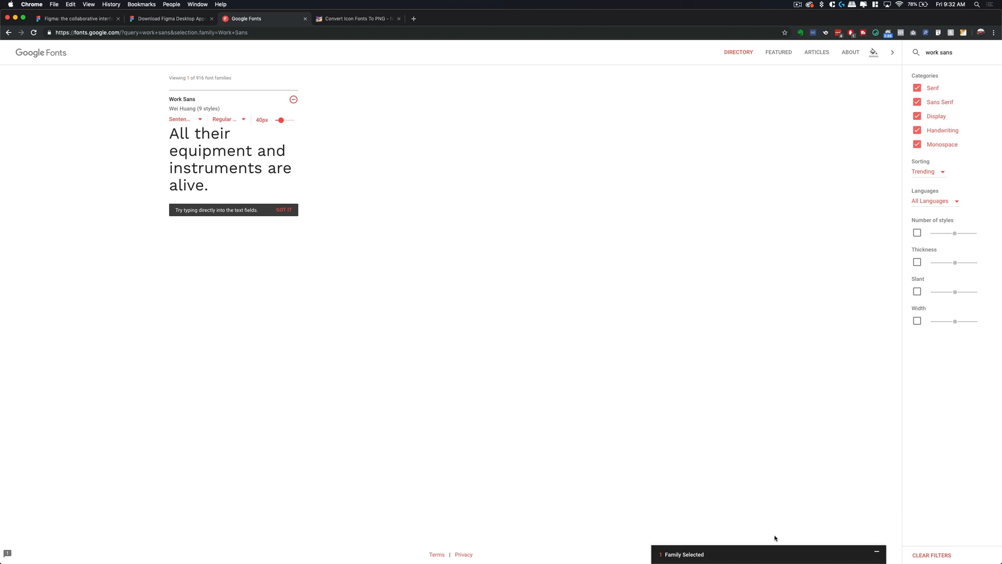
left_click(784, 555)
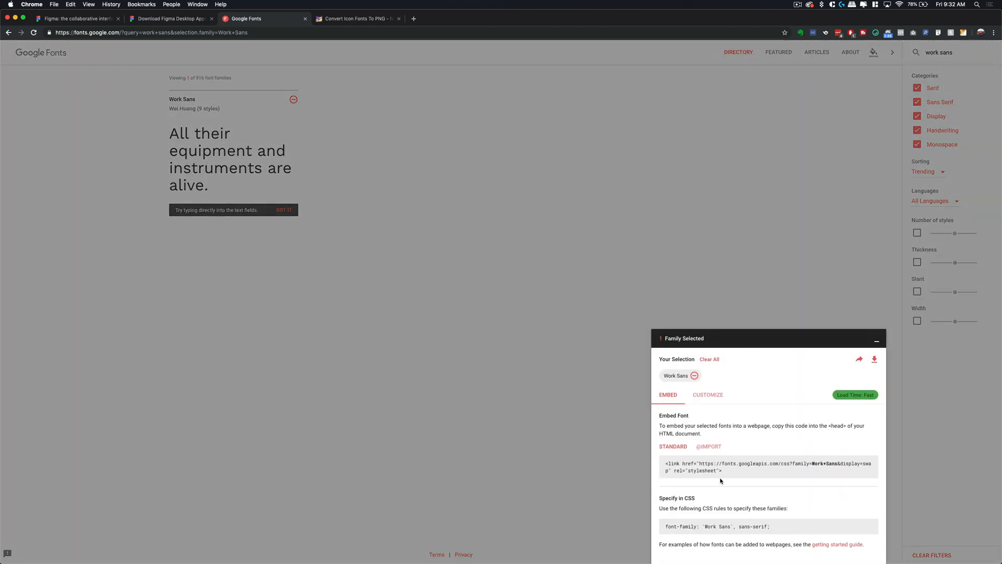
left_click(875, 360)
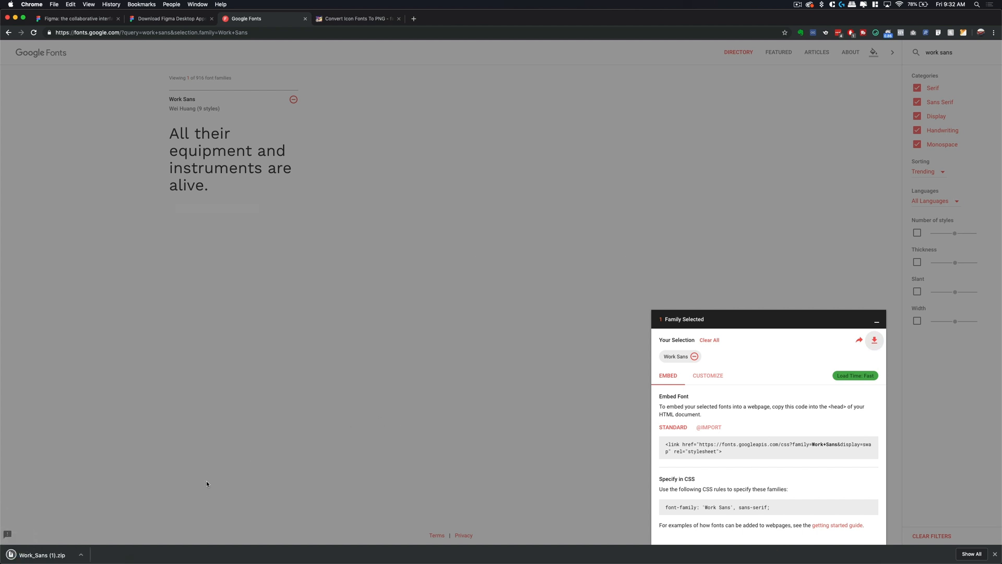
left_click(81, 555)
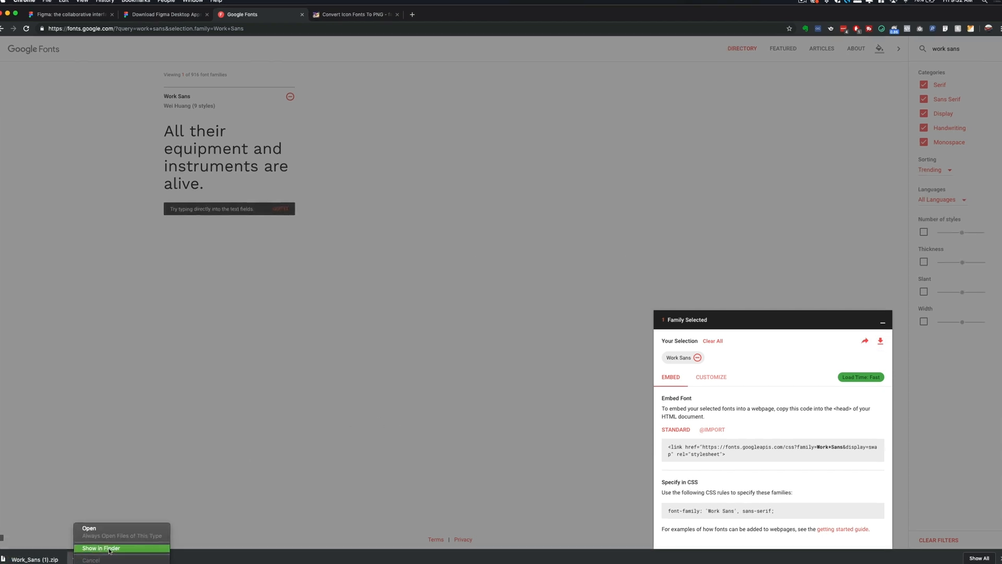
- Extract the Work Sans zip in Finder and select its WorkSans-Black through WorkSans-Thin TTF files
left_click(110, 548)
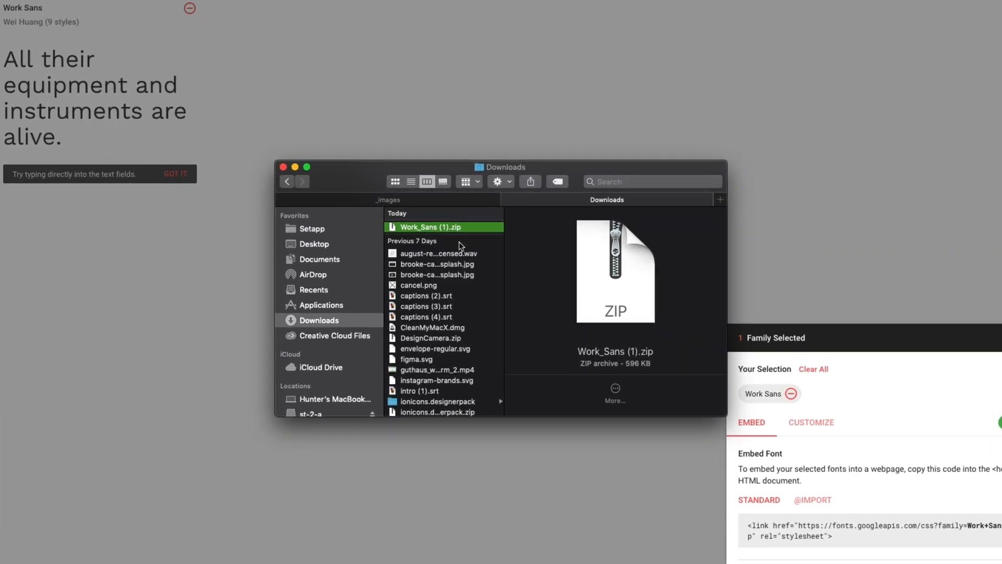
double_click(462, 226)
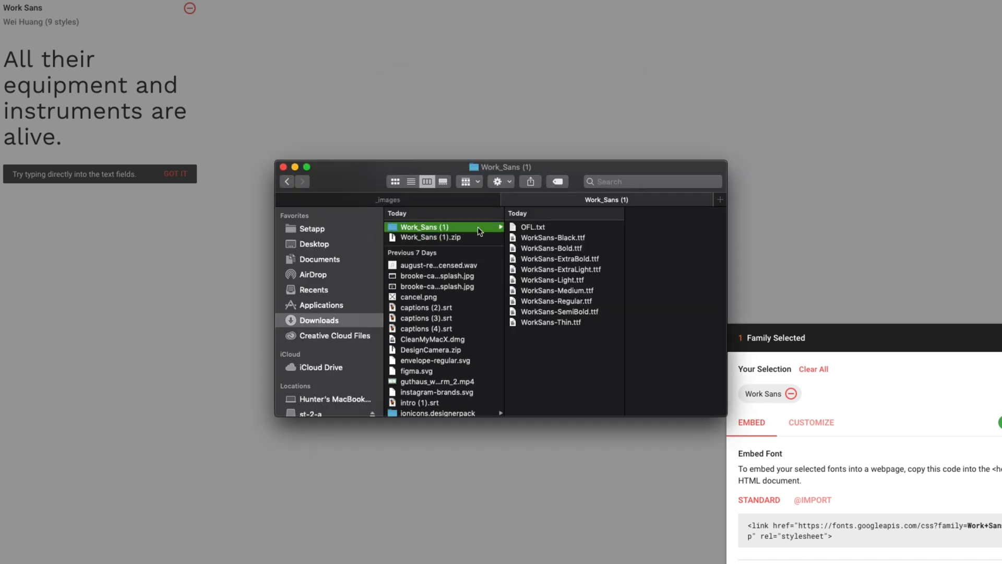
left_click(610, 237)
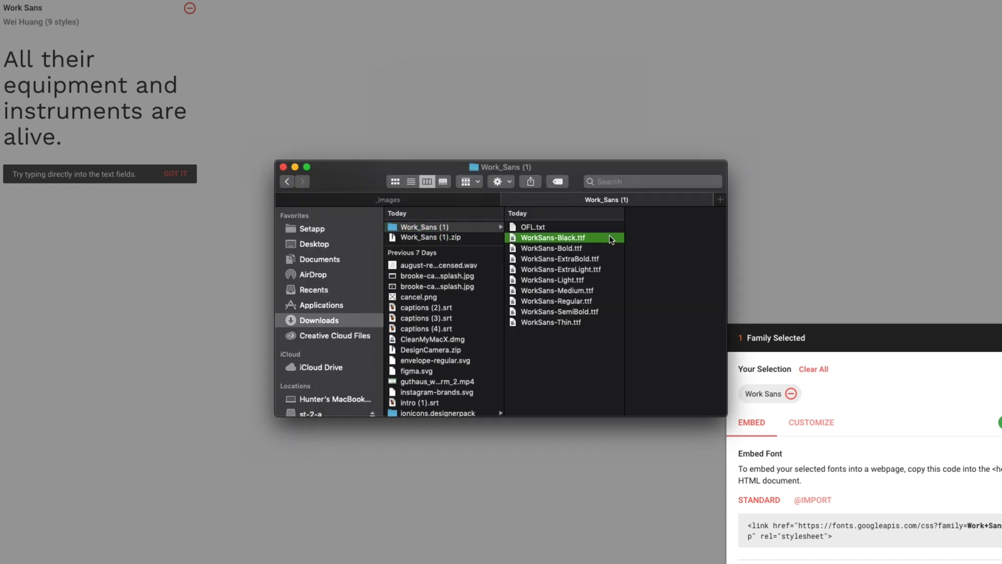
left_click(552, 333)
key("super+a")
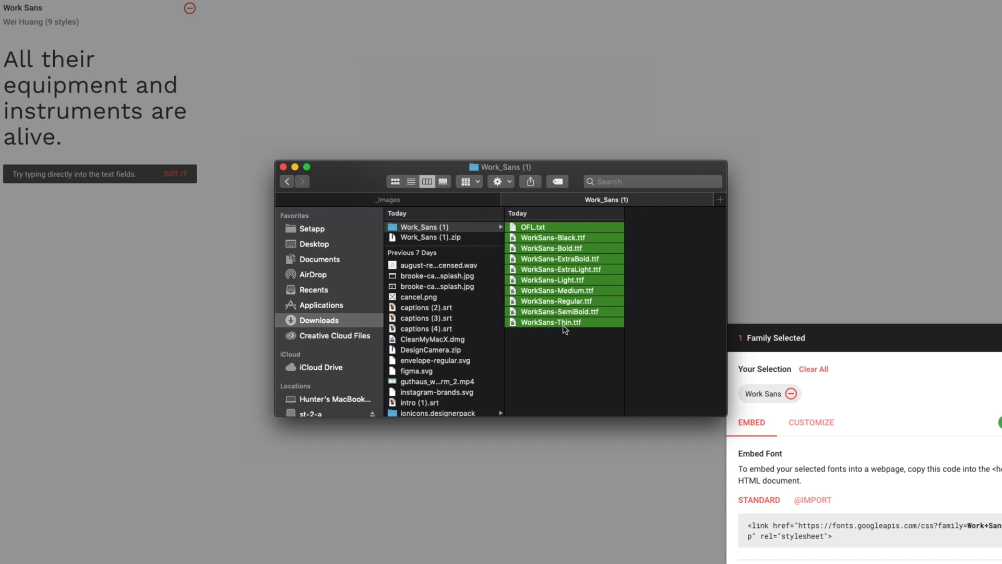
left_click(561, 349)
left_click(556, 238)
left_click(515, 322, "shift")
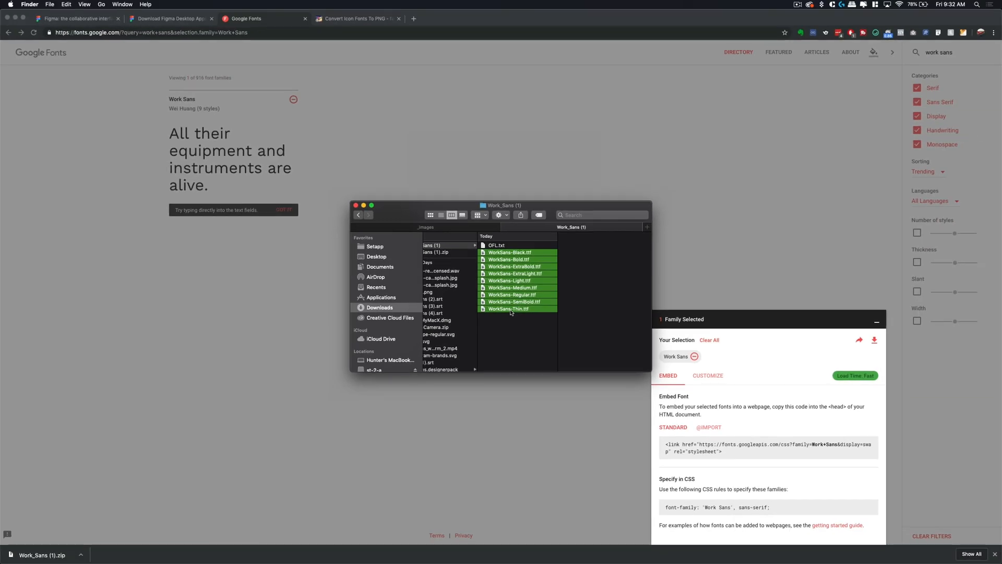
- Move the extracted Work_Sans (1) folder and its zip to the Trash, returning to Chrome
scroll(511, 312, "left", 3)
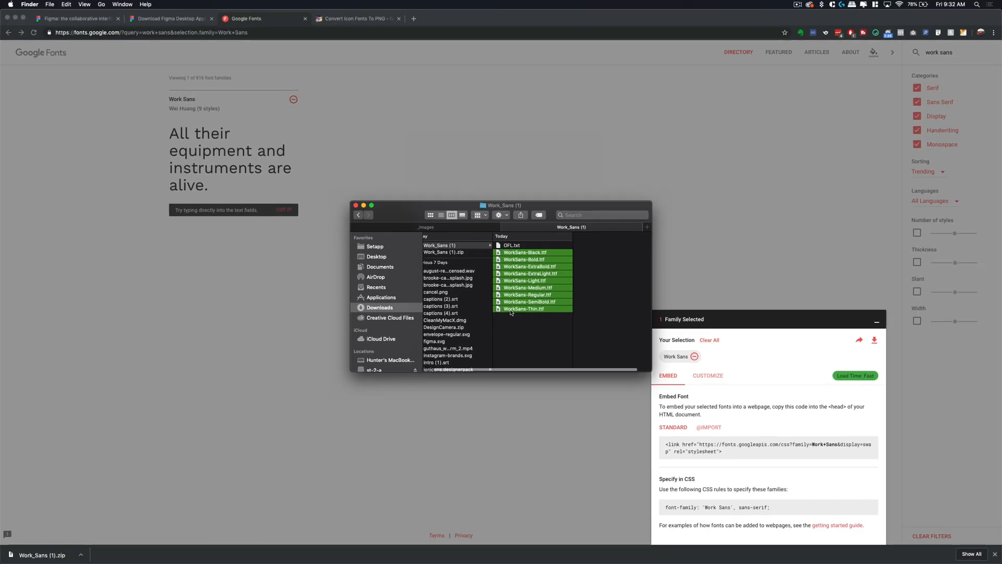
left_click(468, 252, "shift")
right_click(468, 252)
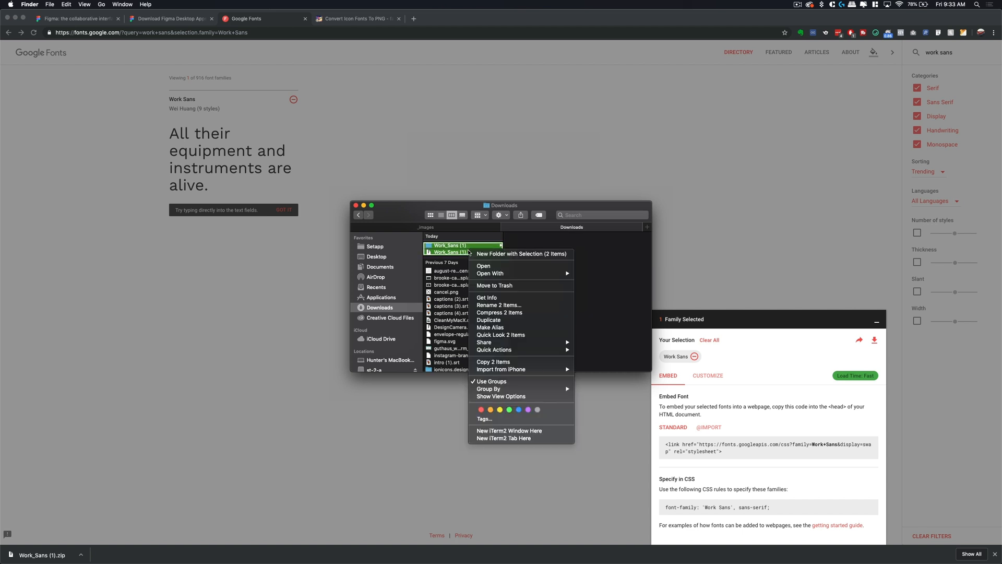
left_click(500, 286)
left_click(522, 168)
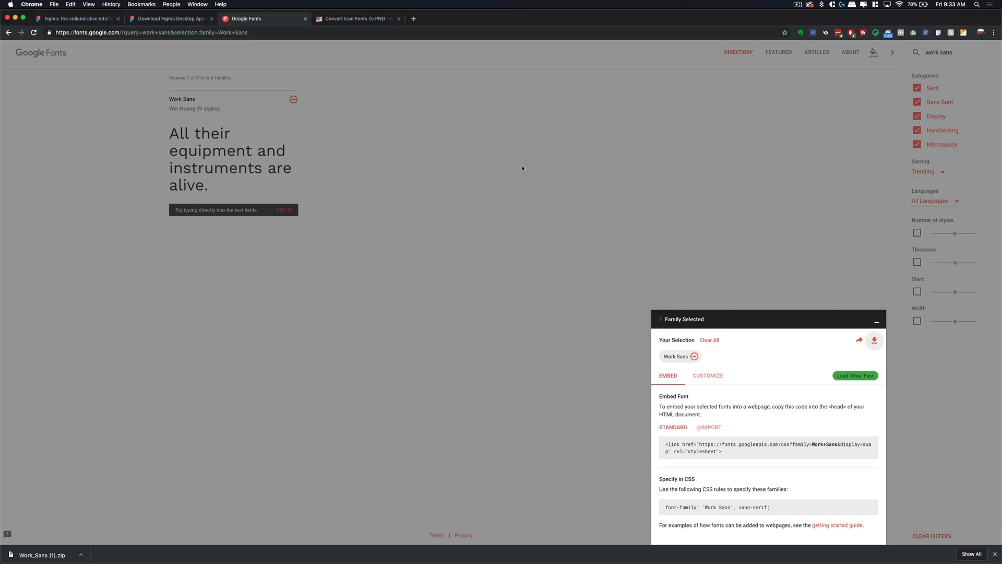
- Collapse the selection drawer and replace the search with 'open san' to list Open Sans
left_click(982, 53)
left_click_drag(964, 55, 926, 54)
triple_click(924, 55)
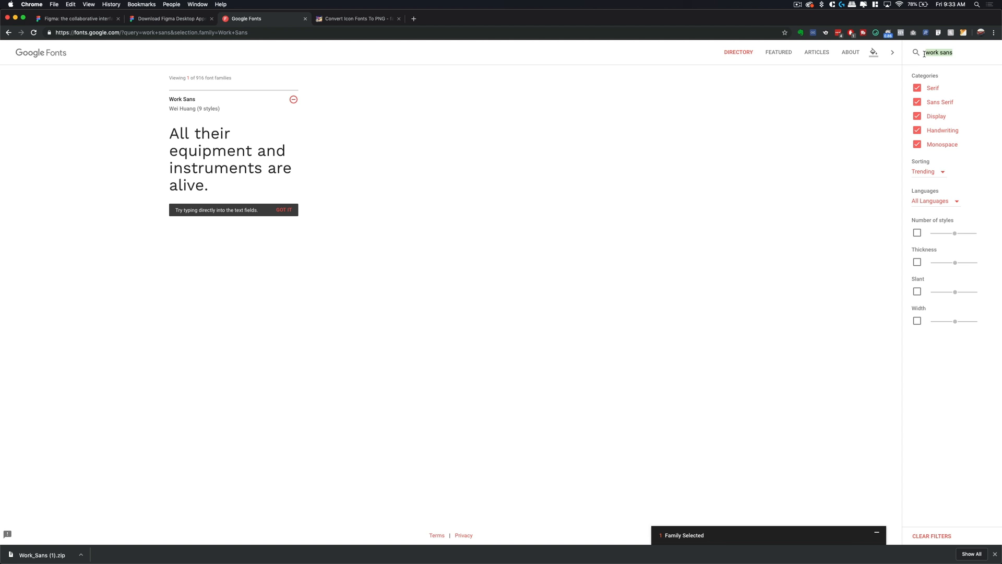
type("open san")
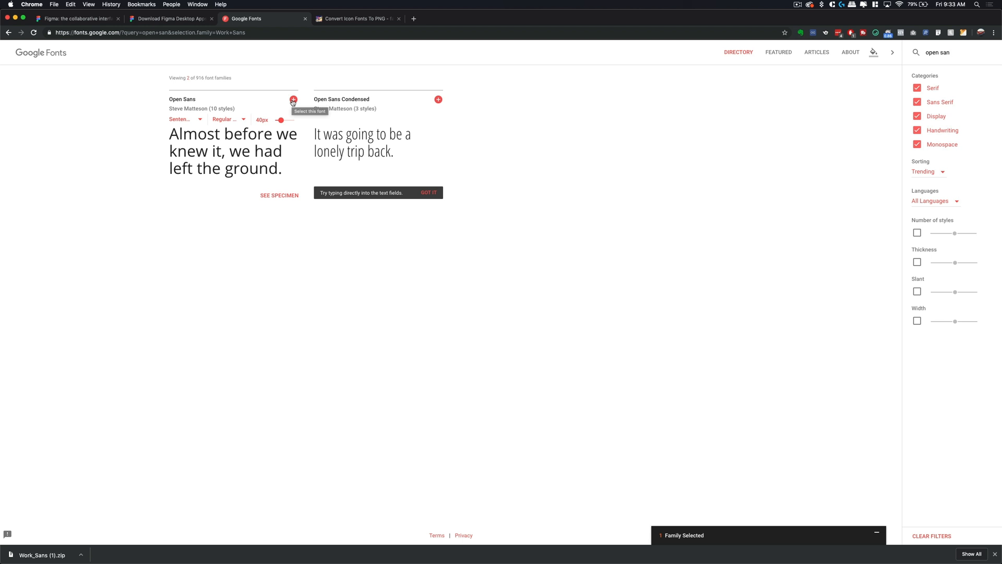
mouse_move(317, 562)
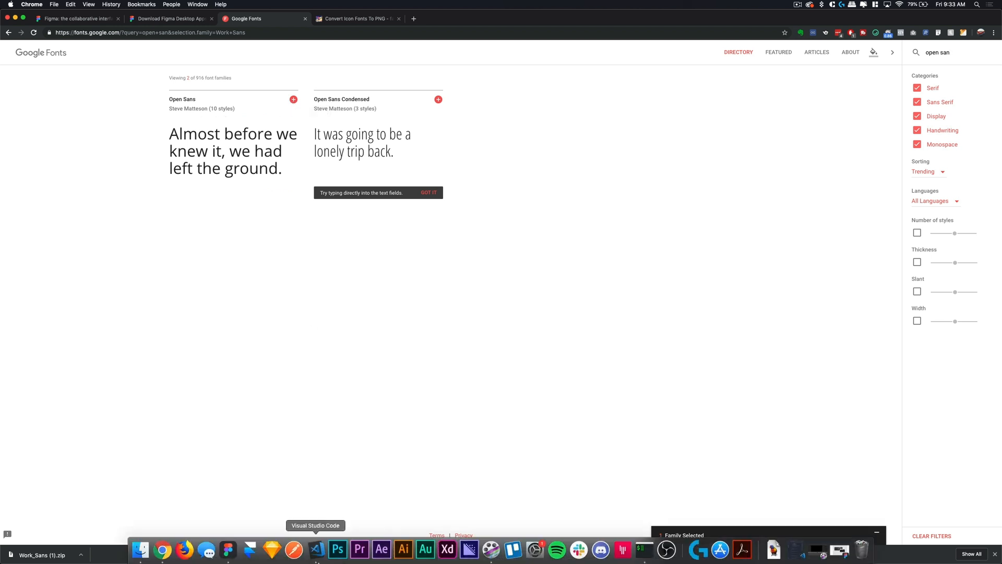
- Bring up the Simple About Me design in Figma with the Frame tool's size presets showing
left_click(229, 549)
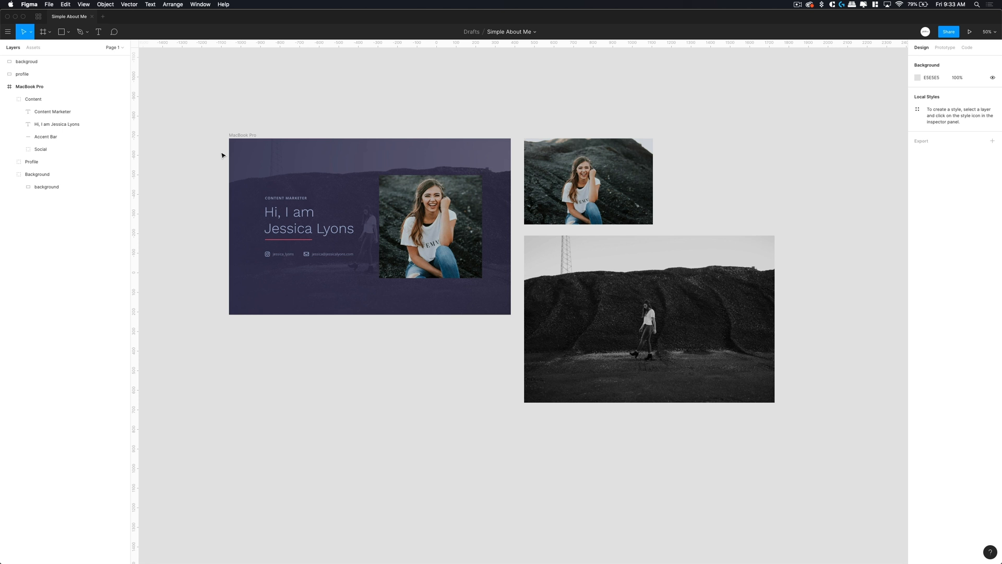
key("f")
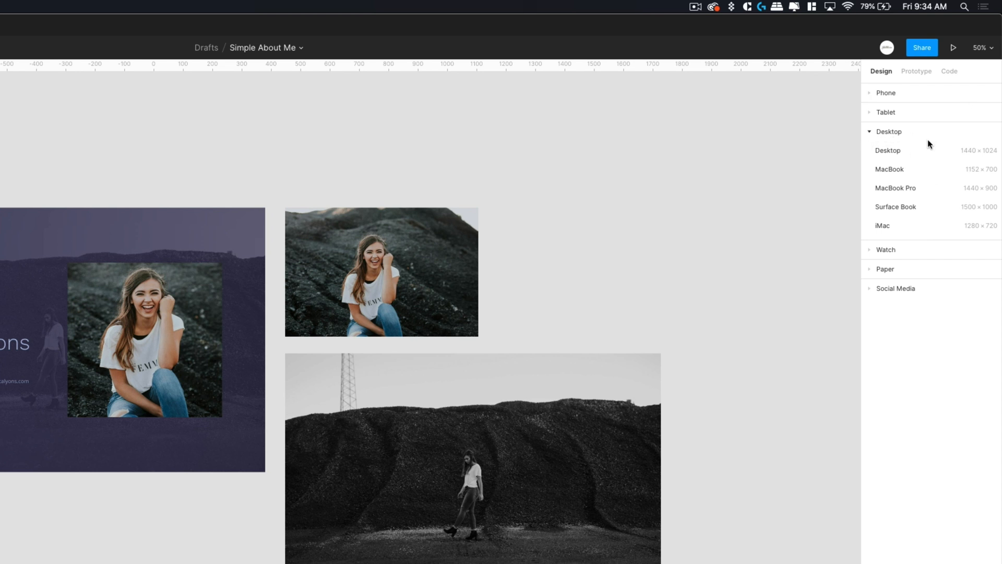
- Add a 1440×900 MacBook Pro frame and place it beneath the first about-me design
left_click(903, 187)
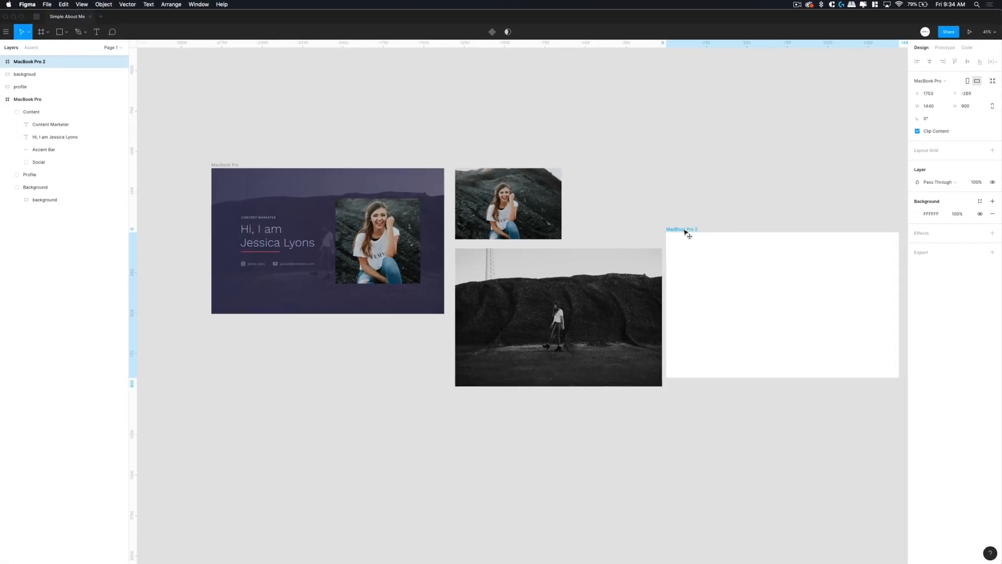
left_click_drag(636, 271, 79, 394)
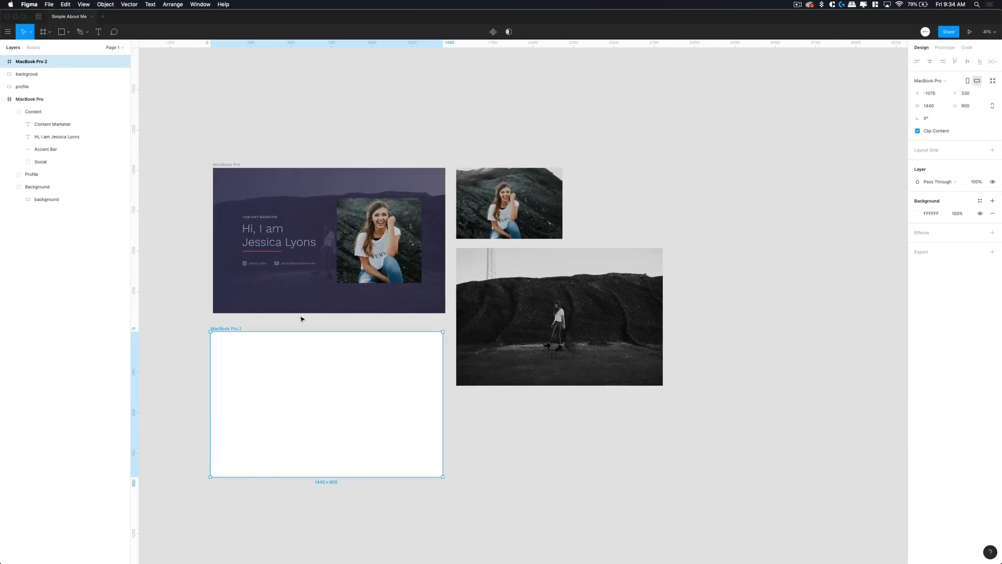
scroll(303, 317, "left", 5)
scroll(302, 318, "right", 2)
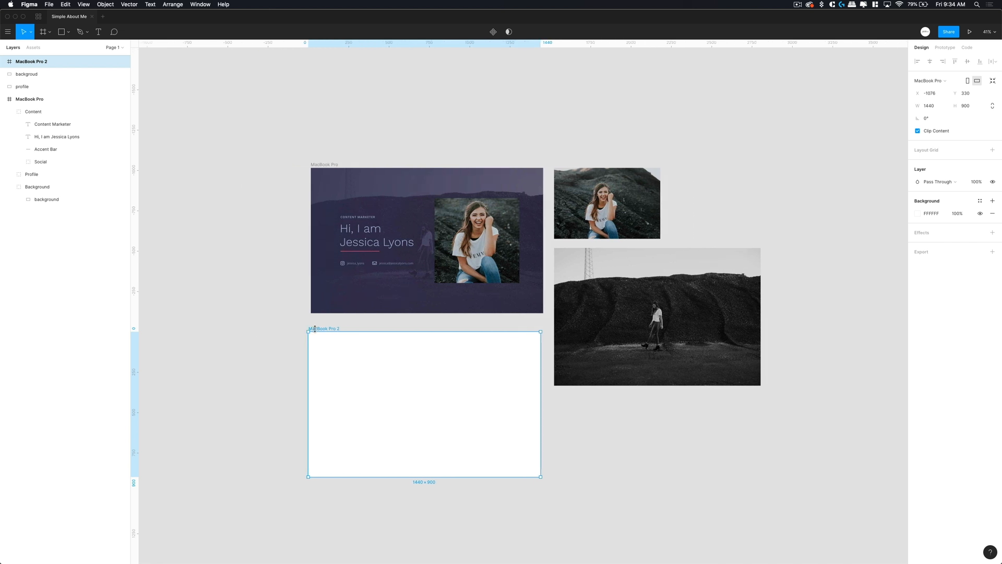
left_click_drag(321, 331, 325, 326)
left_click(280, 349)
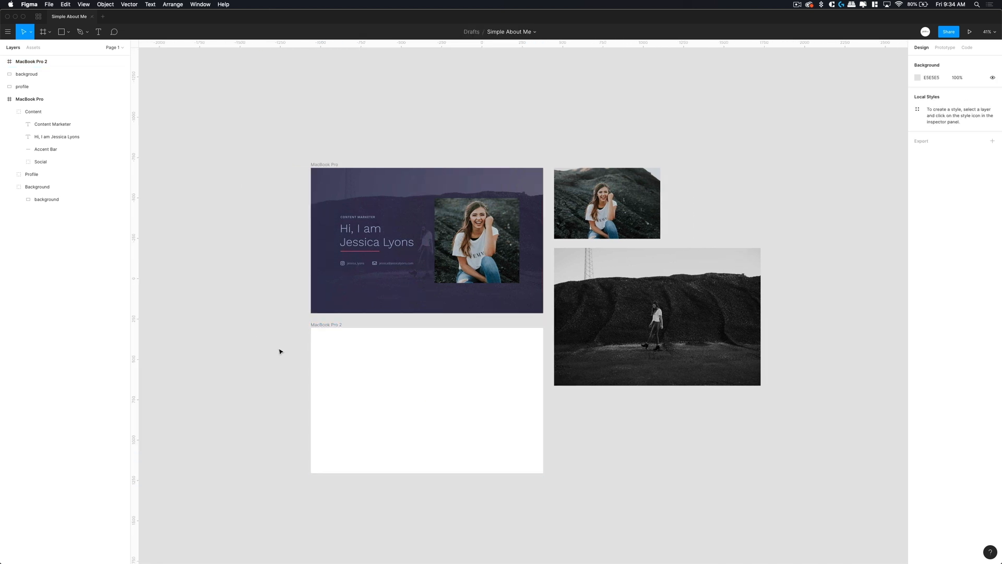
- Zoom to 50% around MacBook Pro 2 and select the black-and-white background image
scroll(468, 200, "down", 2)
key("shift+0")
scroll(438, 179, "left", 5)
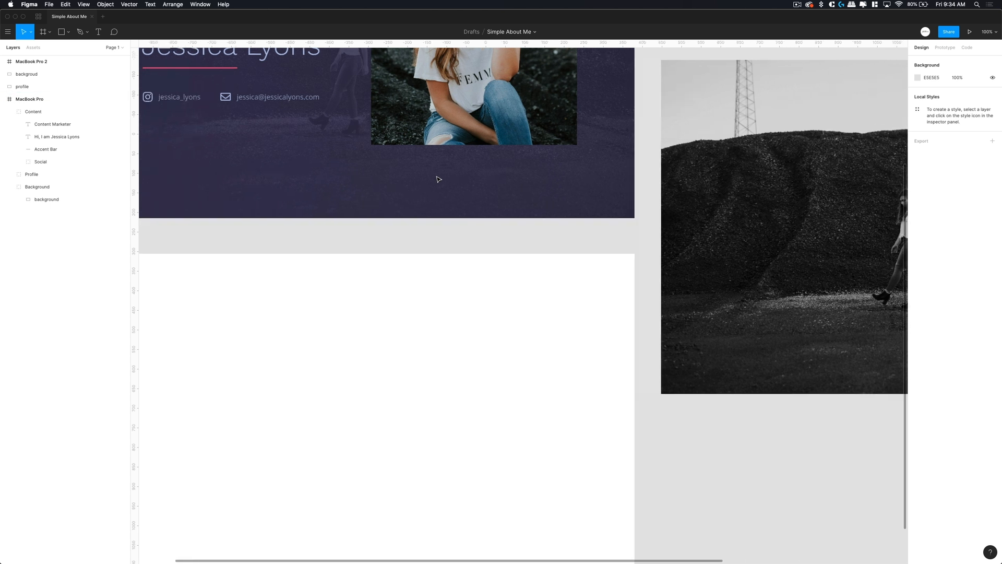
scroll(439, 179, "left", 3)
scroll(438, 179, "down", 5)
scroll(439, 179, "right", 1)
left_click(439, 179)
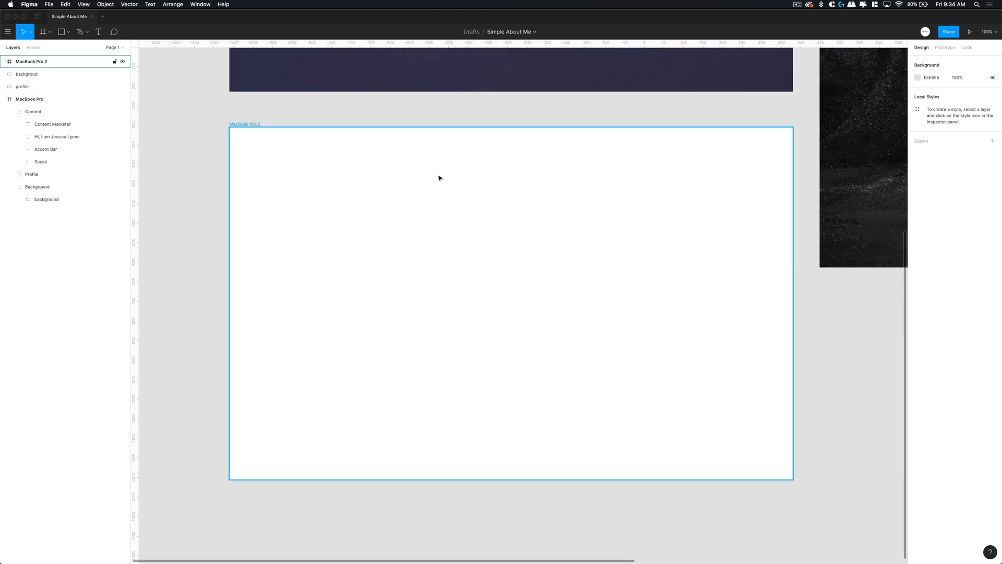
key("minus")
scroll(419, 219, "right", 2)
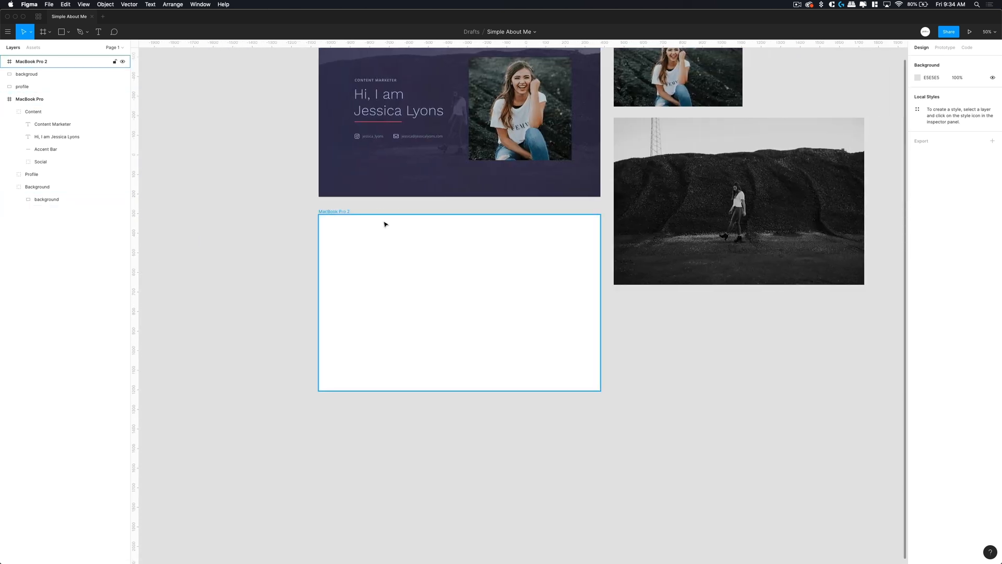
left_click(624, 271)
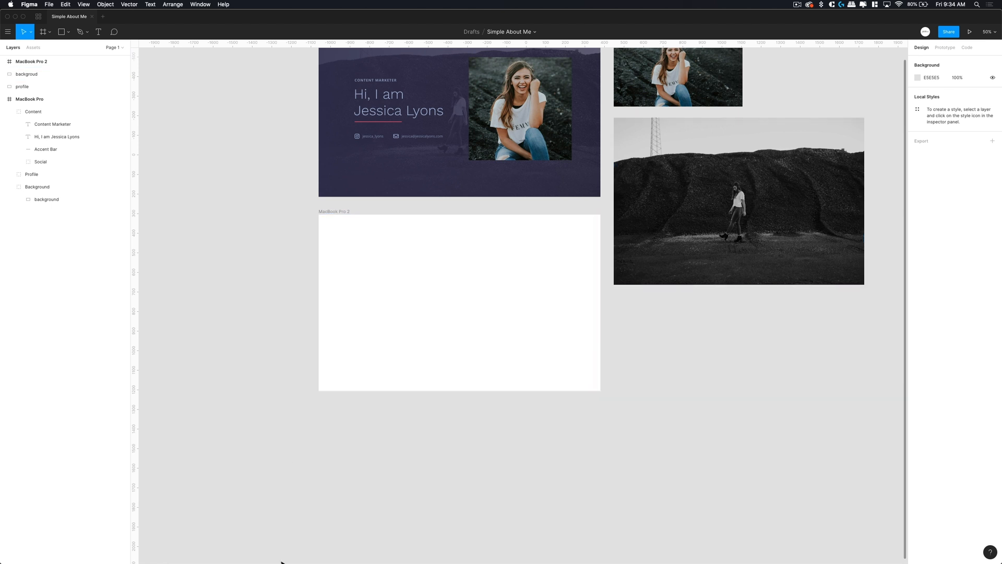
- Drag both brooke-cagle photos from the _images folder onto the Figma canvas beside the frames
mouse_move(282, 562)
left_click(160, 560)
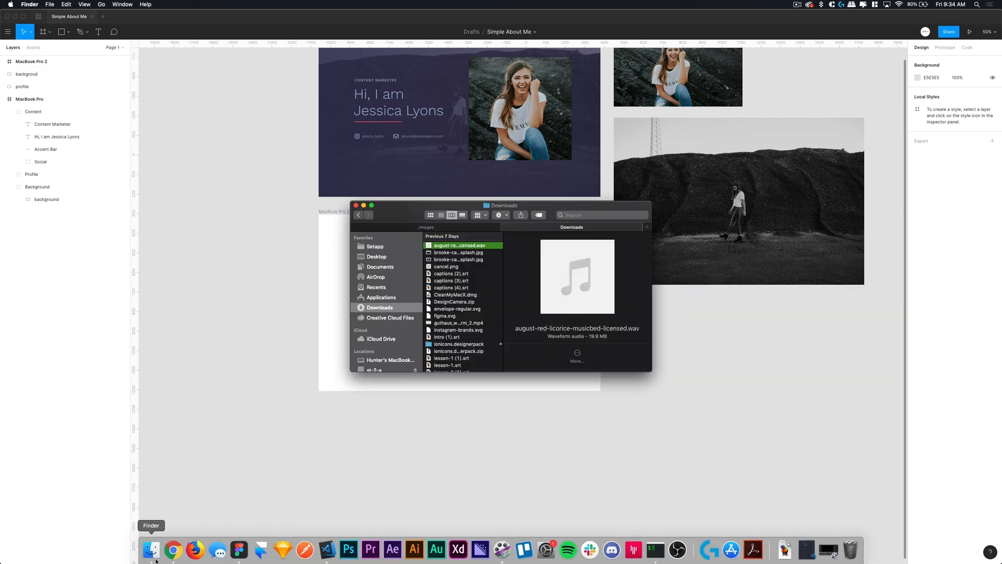
left_click(402, 229)
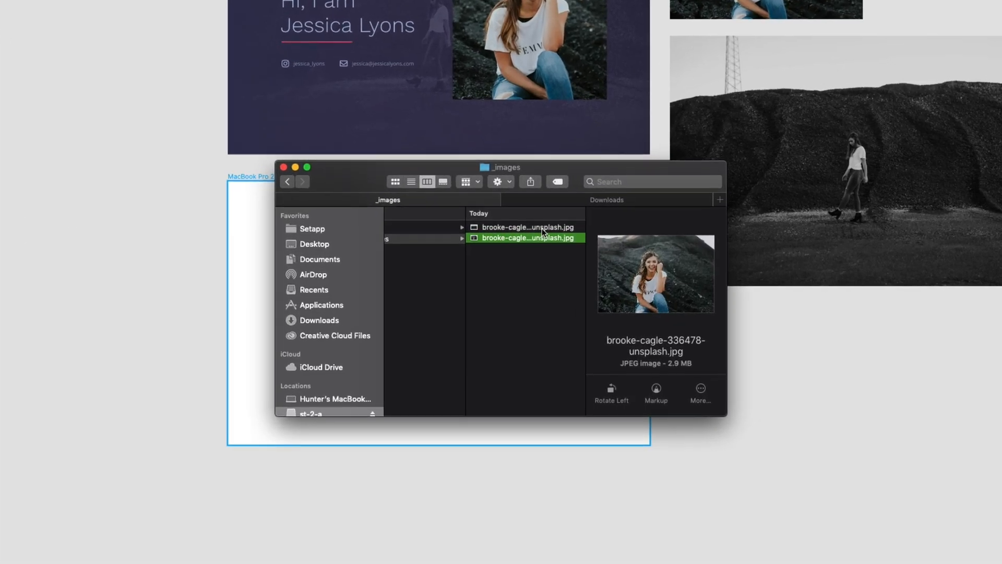
left_click(537, 235)
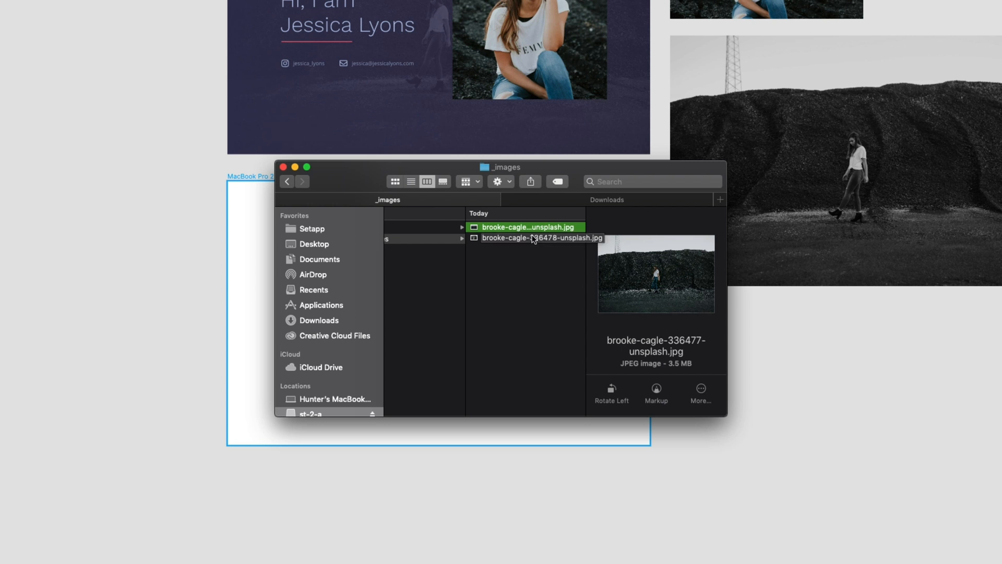
left_click(509, 236, "shift")
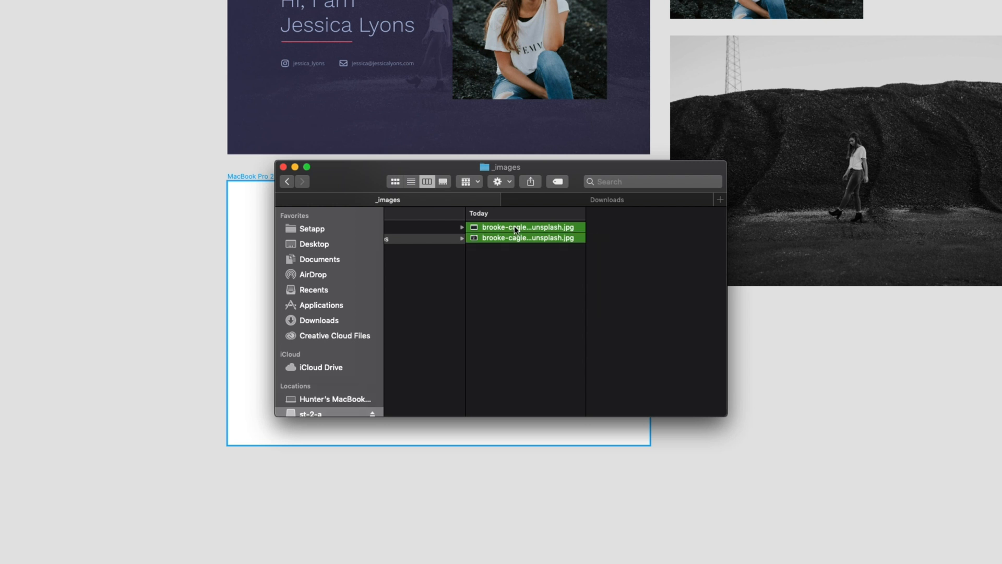
left_click_drag(515, 226, 928, 525)
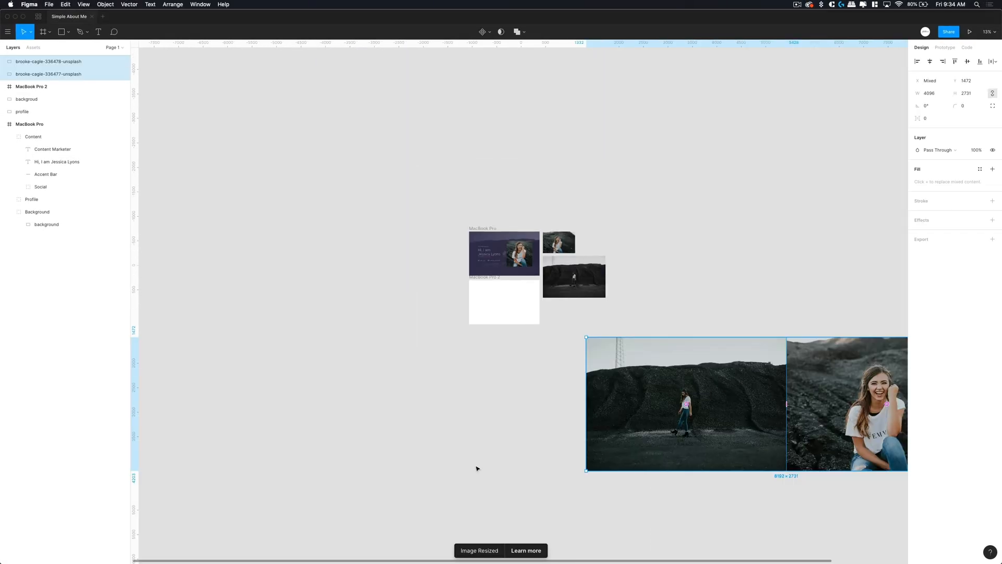
left_click(628, 493)
left_click_drag(687, 385, 648, 358)
- Rename the imported mound photo layer to 'background'
key("super+equal")
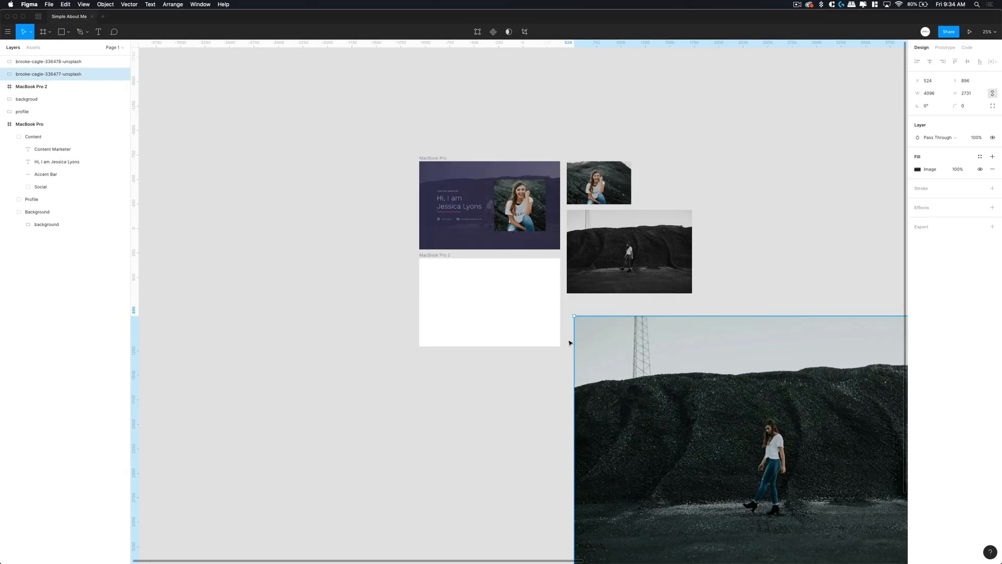
scroll(572, 344, "down", 4)
scroll(570, 342, "right", 2)
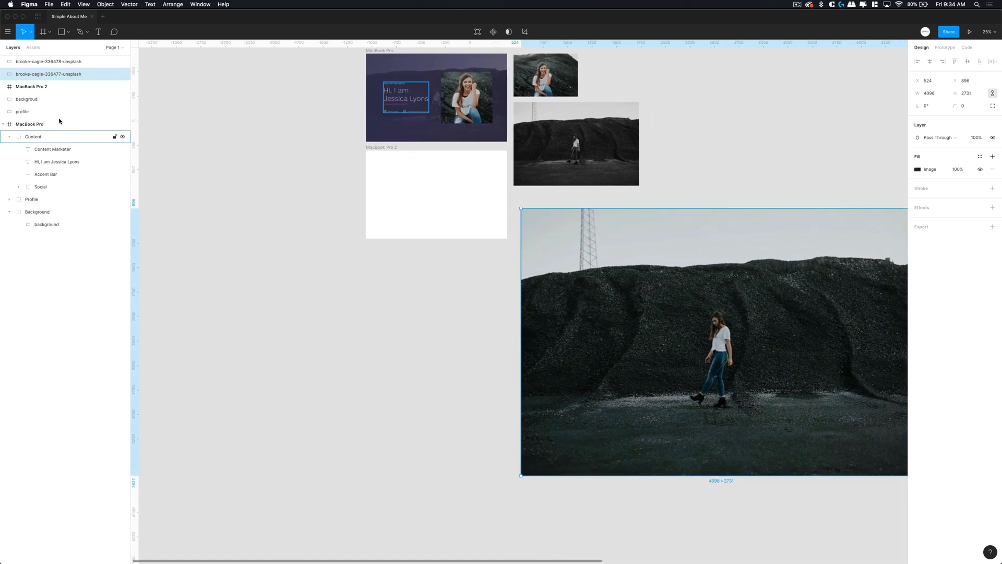
double_click(51, 74)
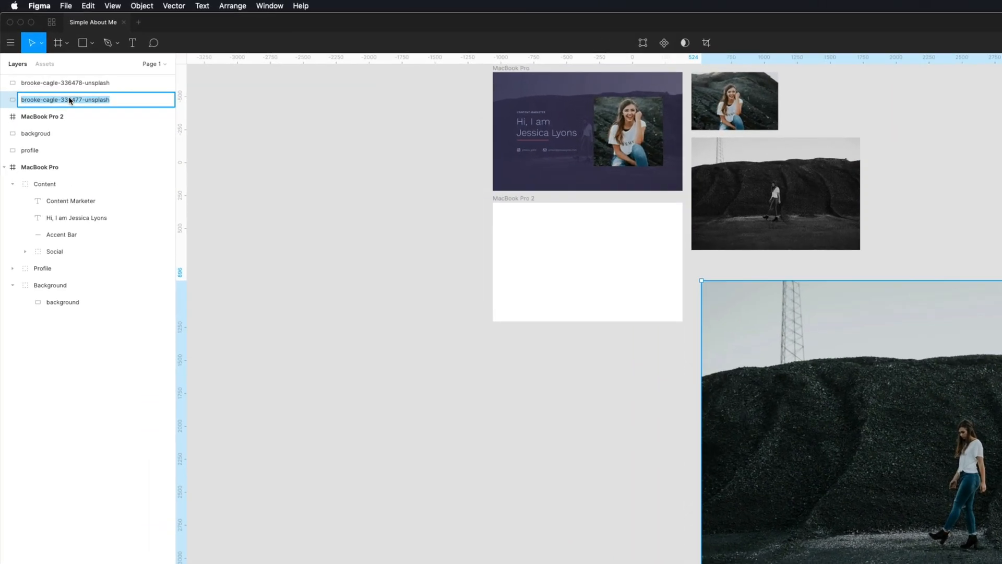
type("background")
key("Return")
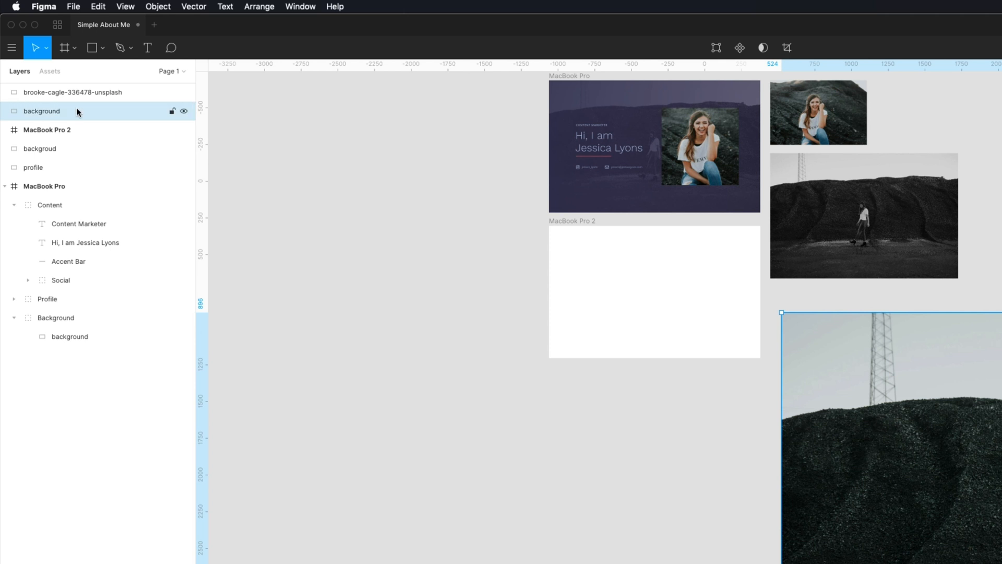
- Move the background photo into MacBook Pro 2 and scale it down to 1440 × 960
left_click_drag(902, 424, 677, 337)
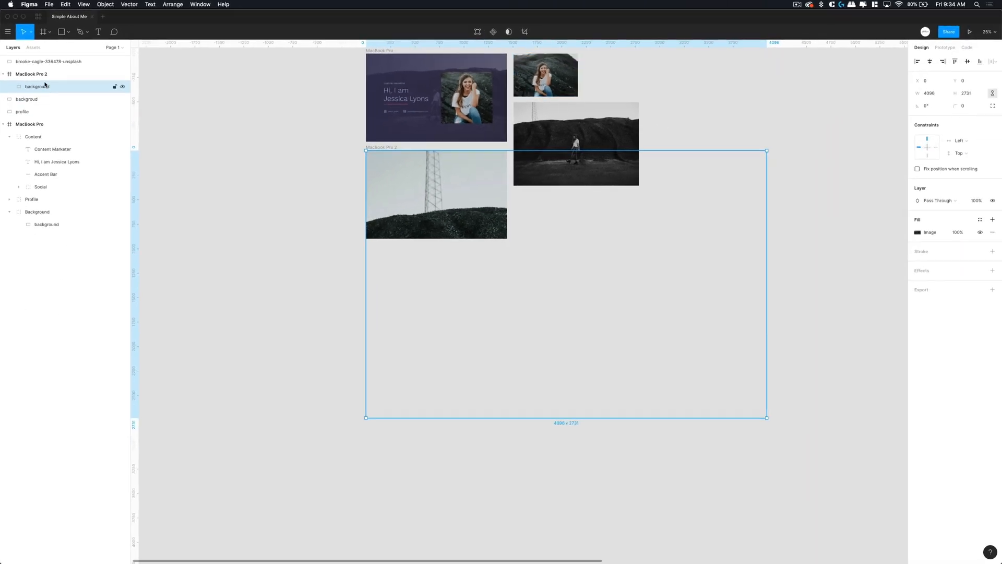
left_click(55, 113)
left_click_drag(766, 418, 506, 245)
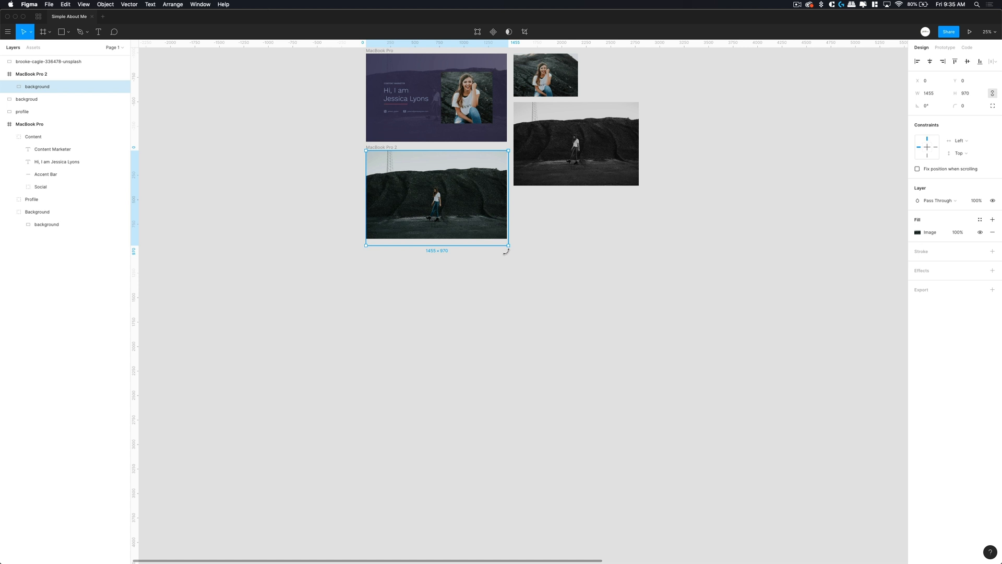
key("super+equal")
scroll(499, 253, "up", 3)
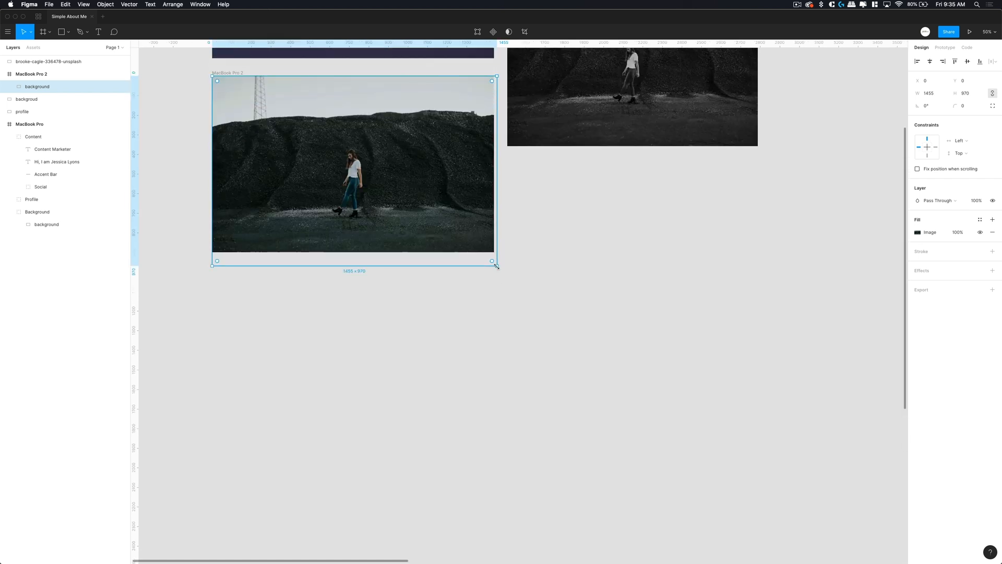
left_click_drag(495, 266, 494, 265)
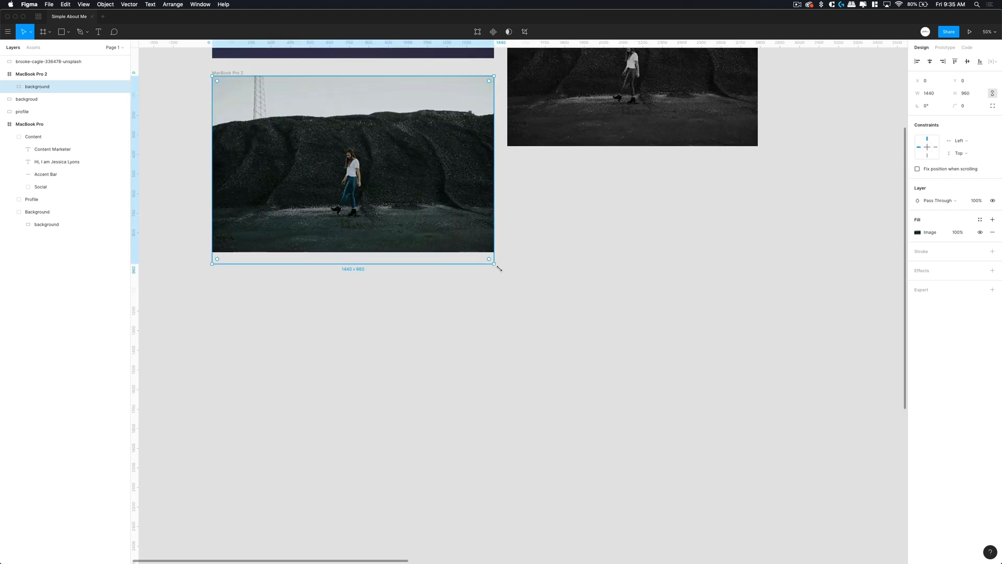
left_click(492, 285)
- Centre the background photo so it fills MacBook Pro 2 edge to edge
left_click(84, 87)
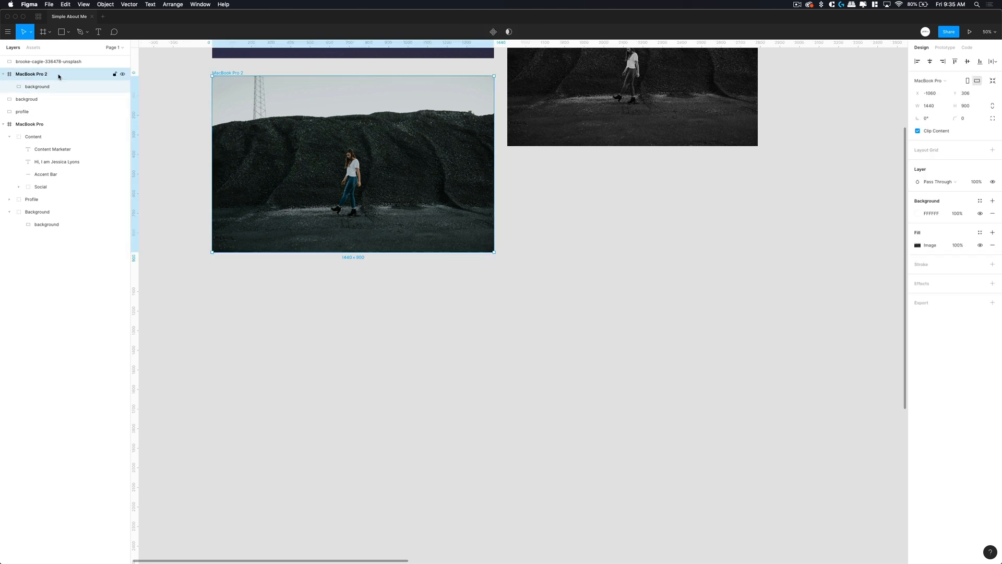
left_click_drag(350, 164, 352, 169)
left_click(405, 284)
scroll(405, 287, "up", 2)
scroll(405, 287, "up", 2)
scroll(405, 286, "left", 3)
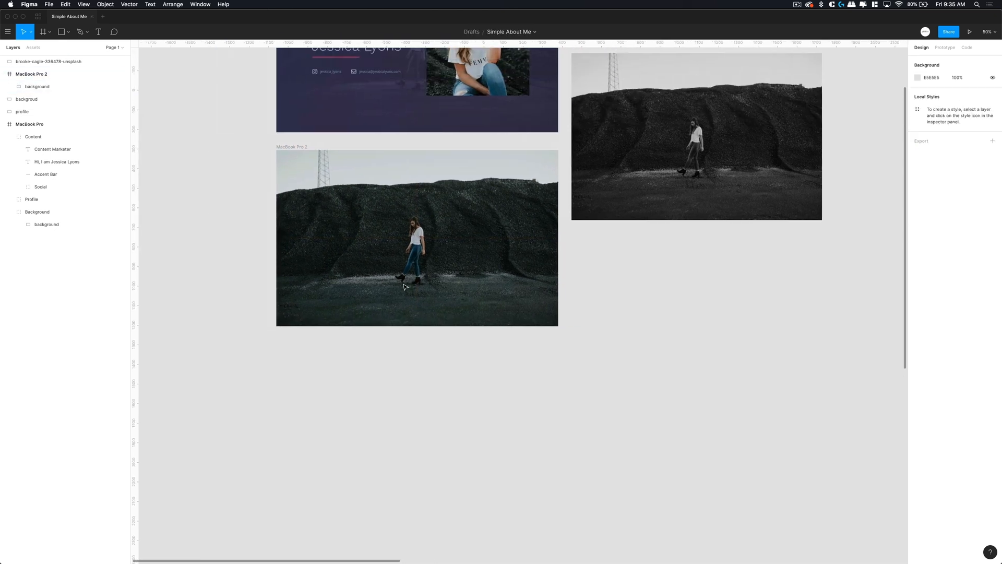
left_click(424, 246)
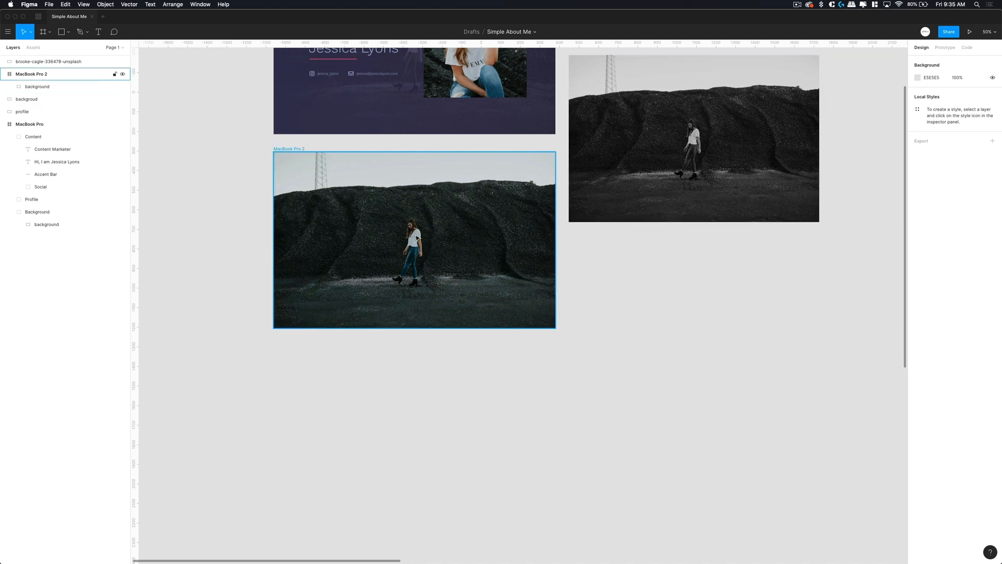
left_click(702, 154)
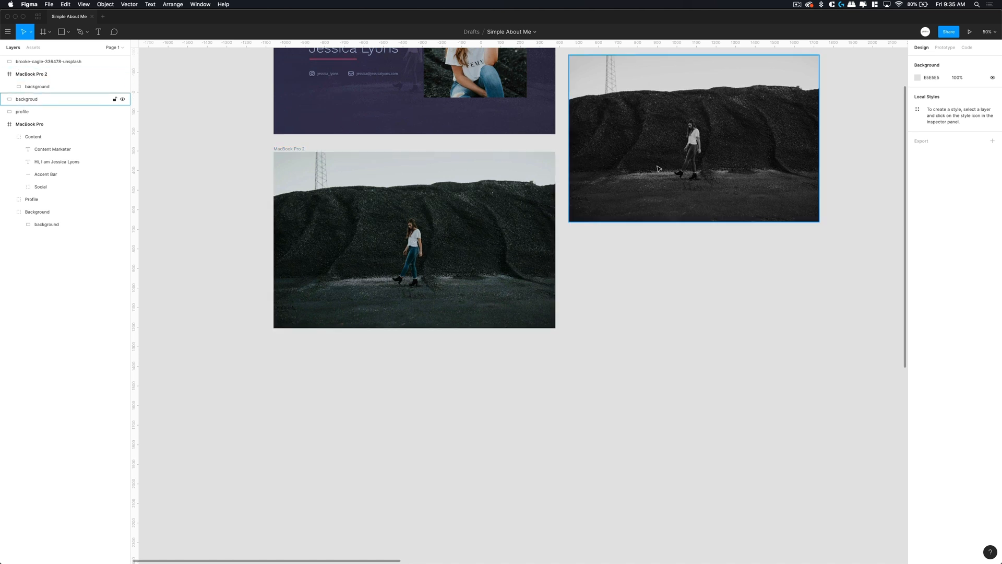
scroll(408, 292, "up", 2)
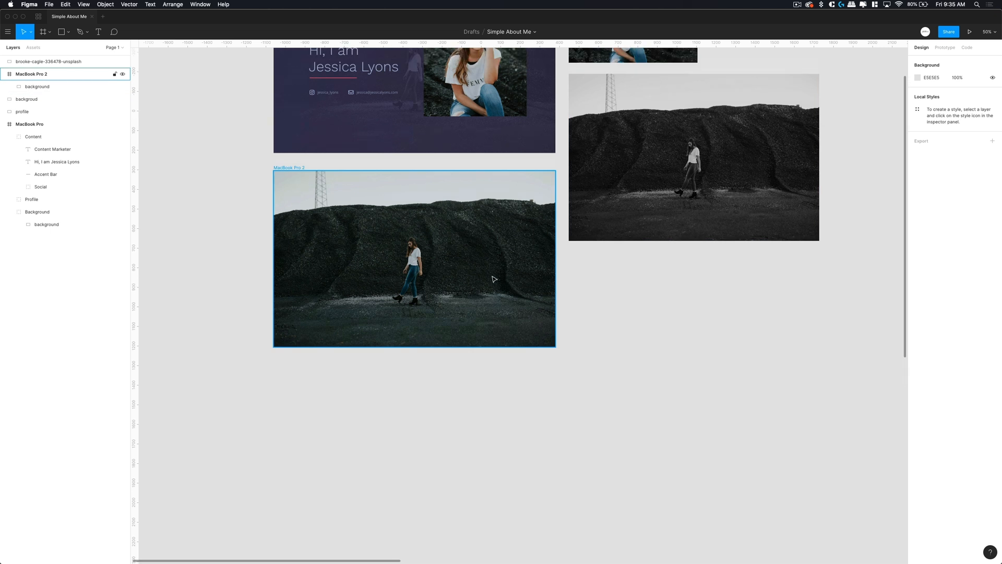
scroll(409, 316, "up", 2)
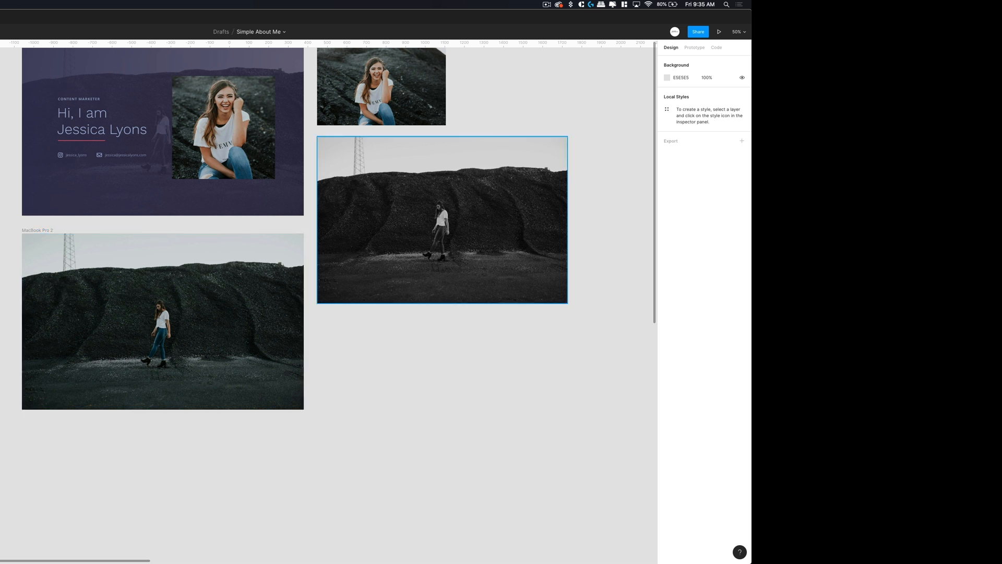
left_click(194, 340)
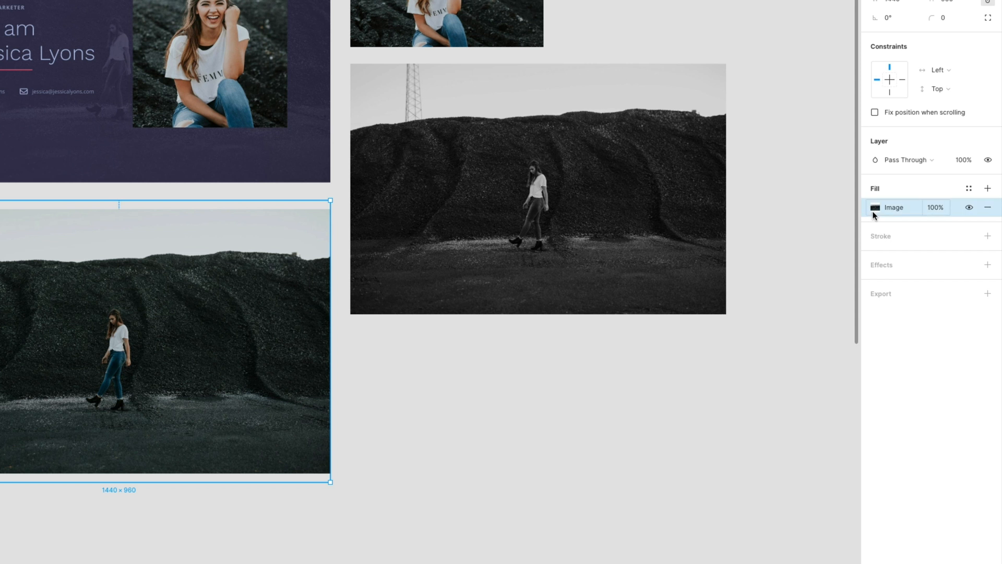
- Lower the background photo's saturation to black and white, matching the grey mound image
left_click(876, 209)
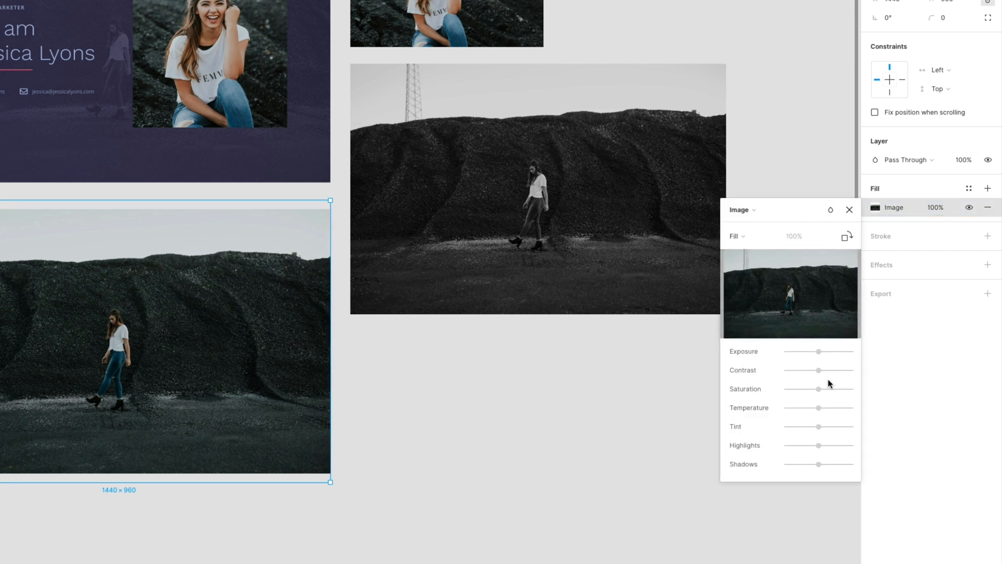
left_click_drag(819, 393, 827, 374)
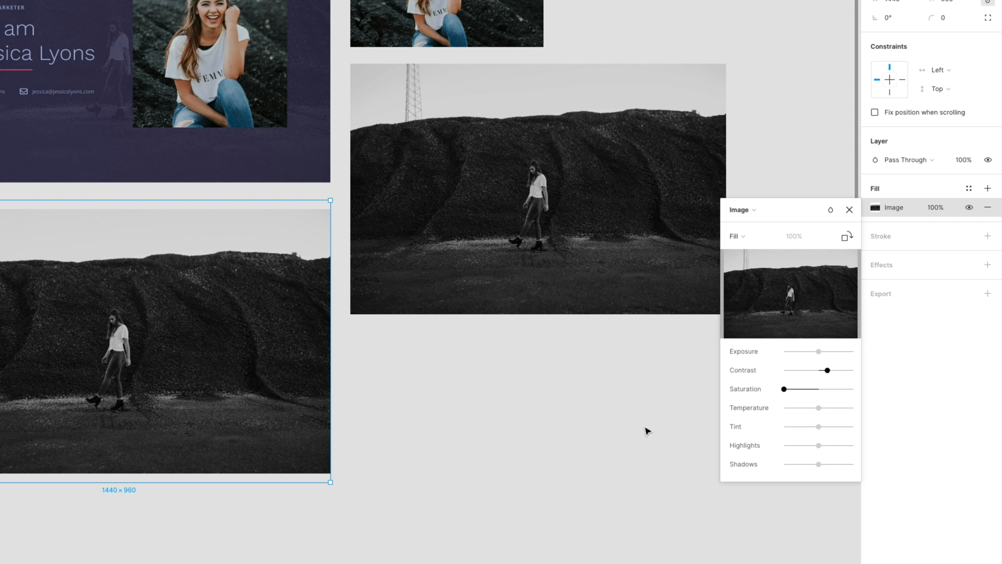
left_click(939, 373)
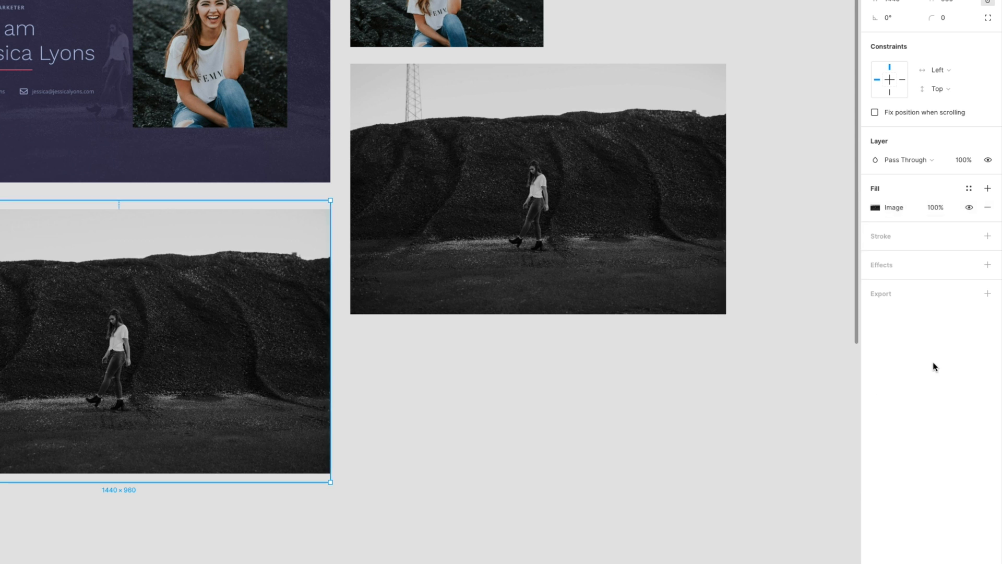
scroll(265, 365, "up", 2)
left_click(91, 37)
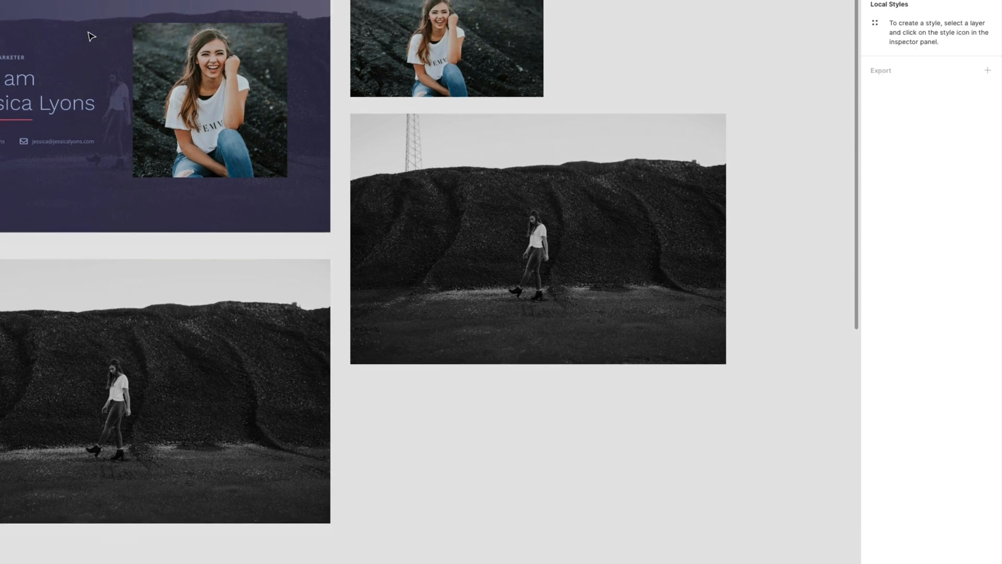
- Check the first design's purple gradient overlay colours, then select MacBook Pro 2's hillside background photo
left_click(91, 37)
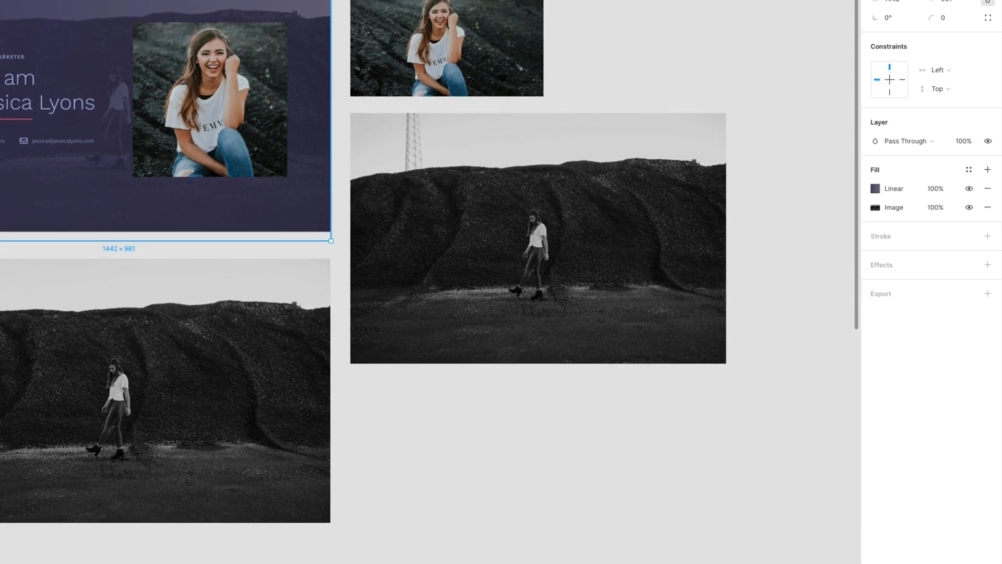
left_click(875, 190)
key("ctrl+c")
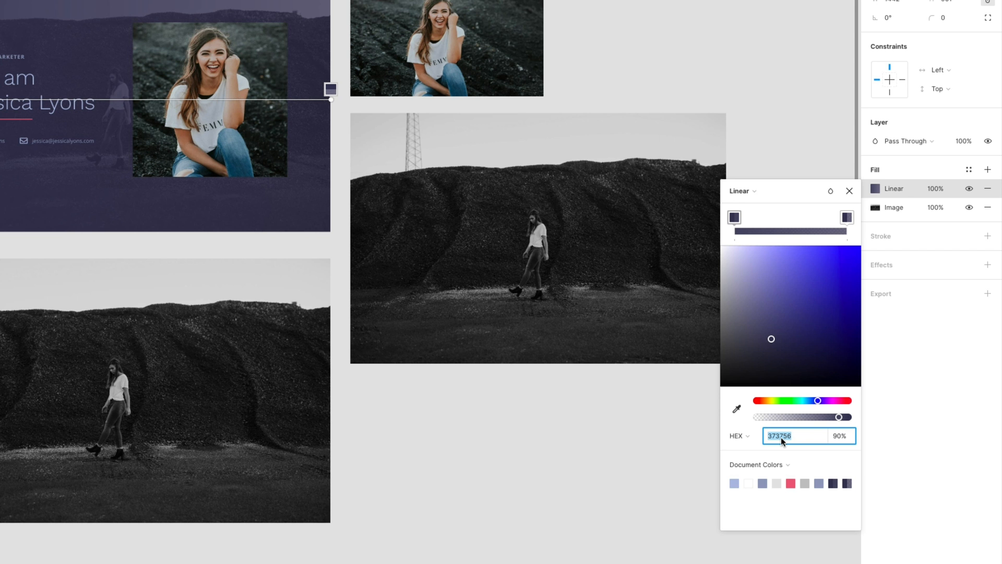
left_click(594, 439)
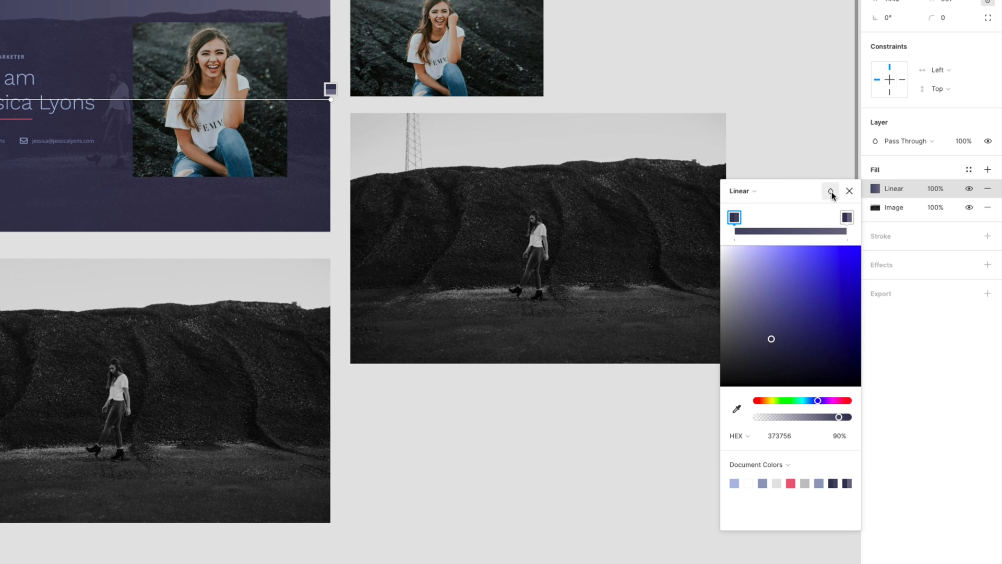
left_click(849, 190)
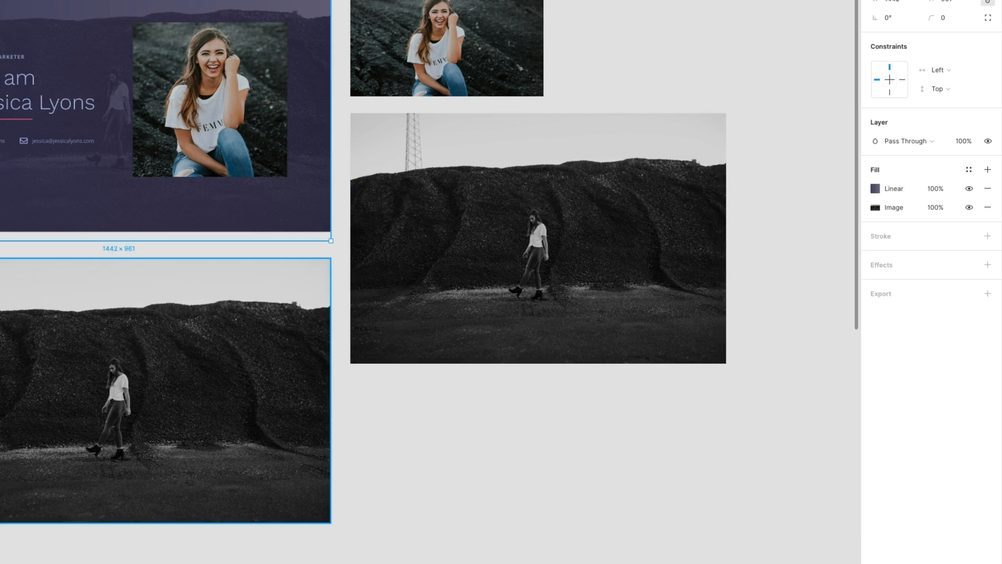
left_click(1, 253)
left_click(261, 366)
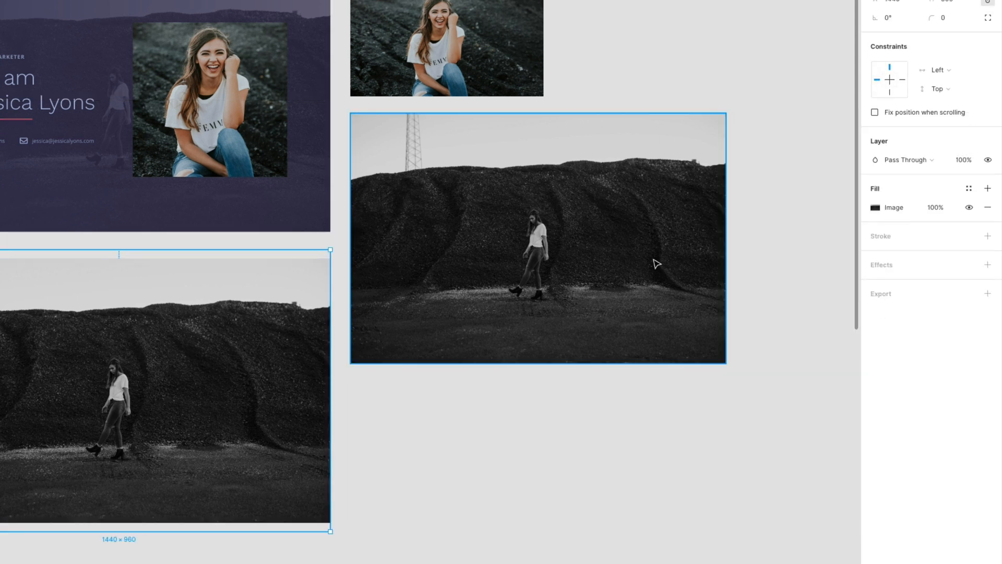
- Add a linear gradient fill over the photo and angle it diagonally across the frame
left_click(987, 188)
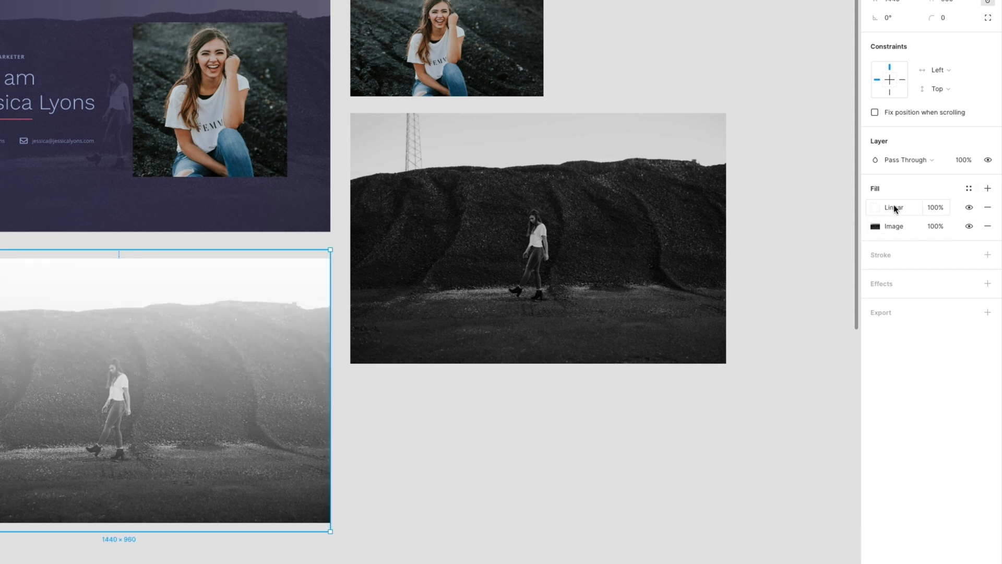
left_click(881, 211)
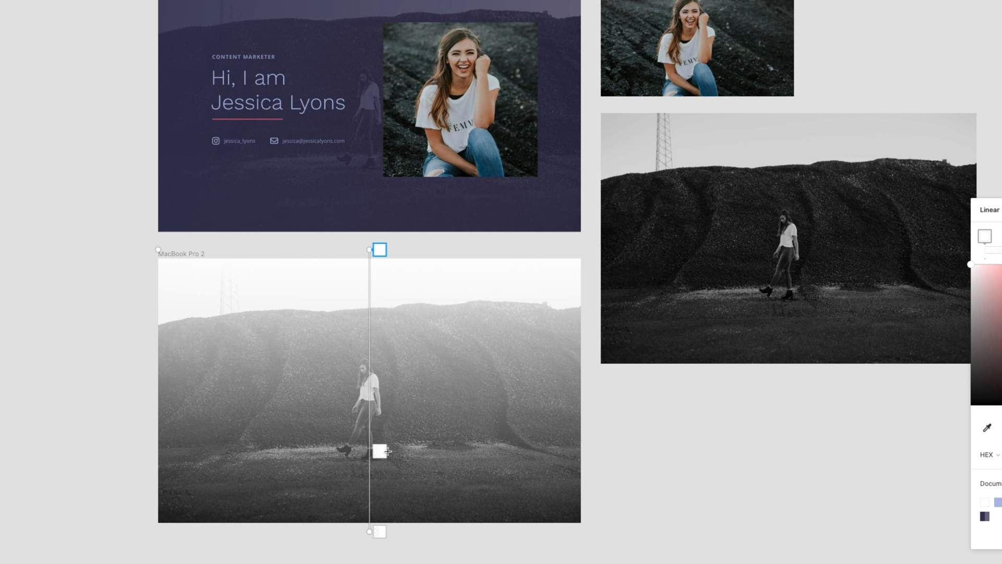
left_click_drag(371, 258, 158, 390)
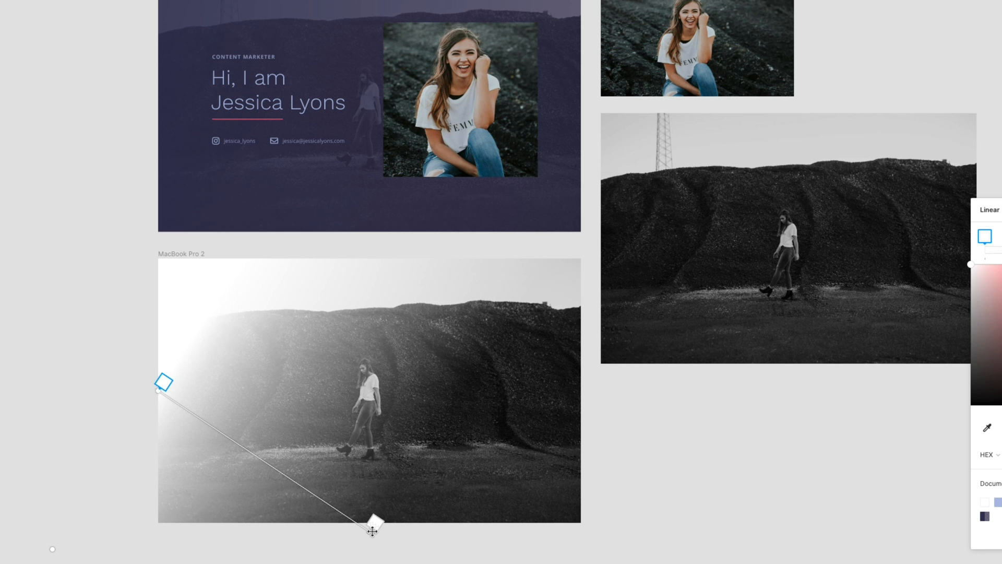
left_click_drag(374, 526, 582, 392)
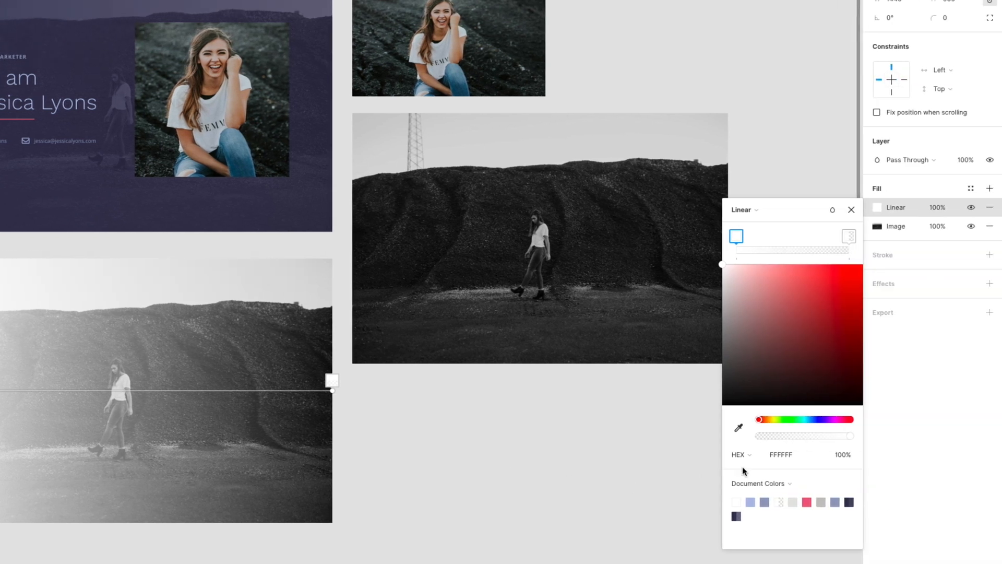
- Set the gradient's first stop to #373756 at 90% opacity
left_click(775, 461)
key("ctrl+v")
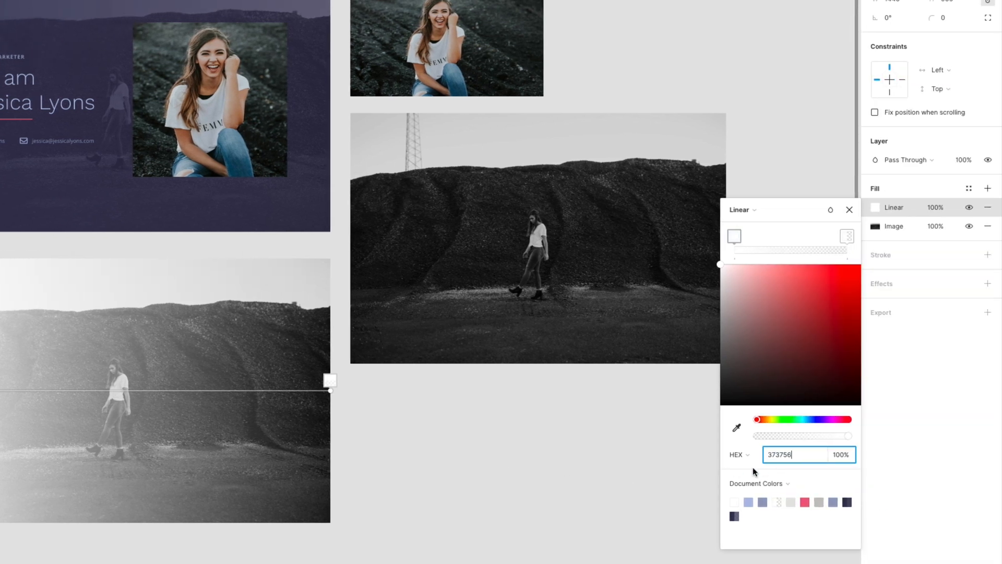
left_click(835, 455)
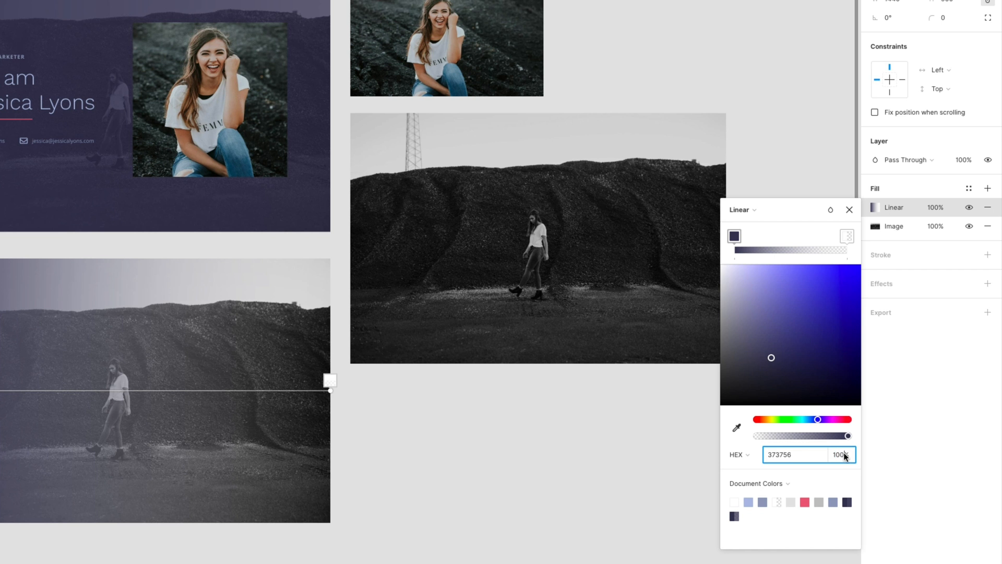
type("90")
key("Return")
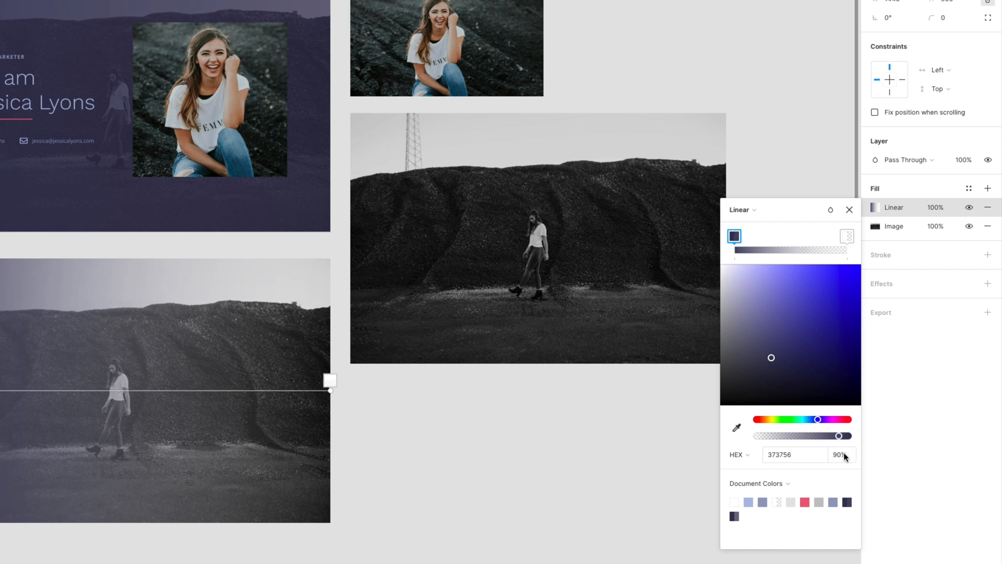
- Set the gradient's end stop to #373756 at 70% opacity and close the colour settings
left_click(846, 237)
left_click(777, 454)
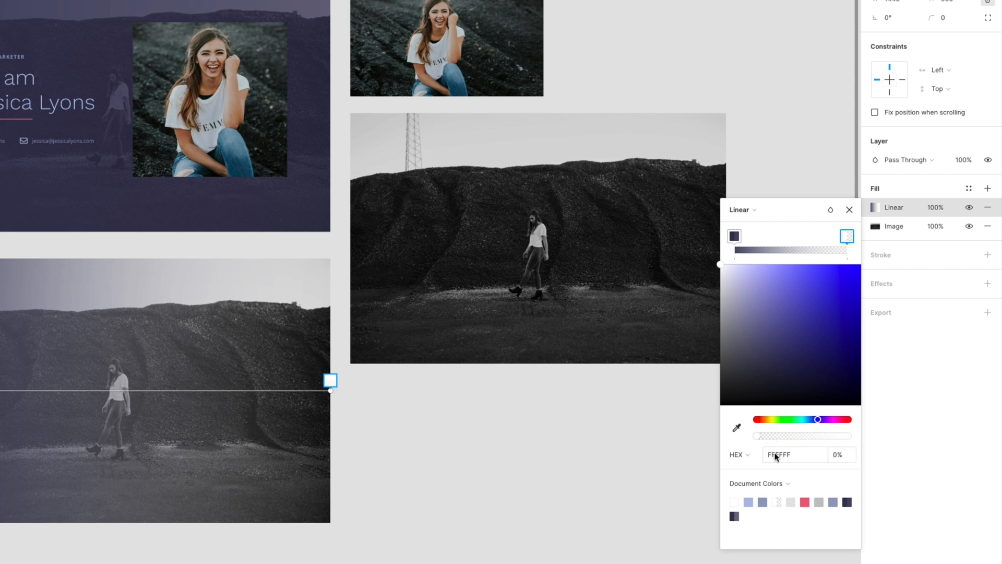
left_click(777, 454)
type("373756")
left_click(836, 456)
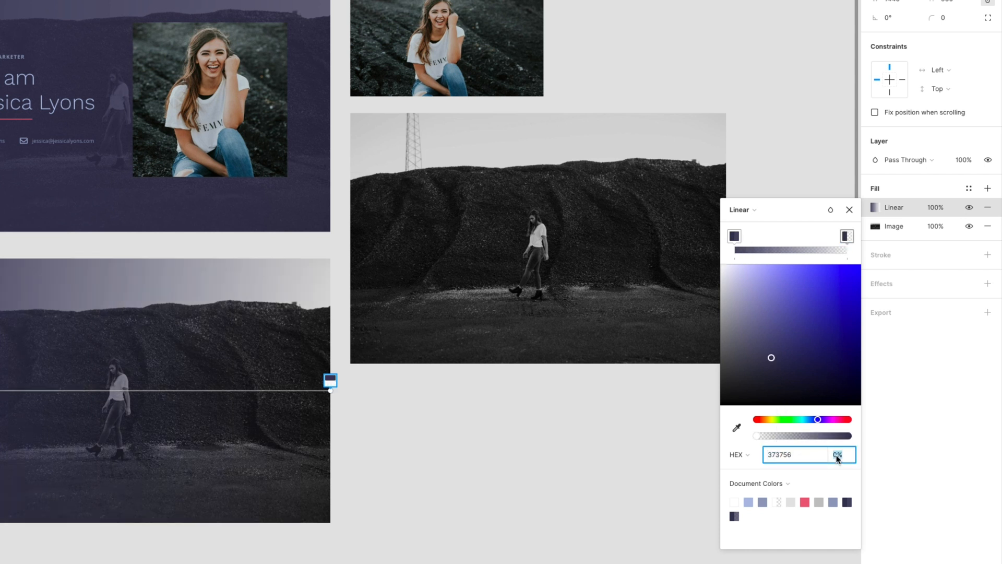
key("Return")
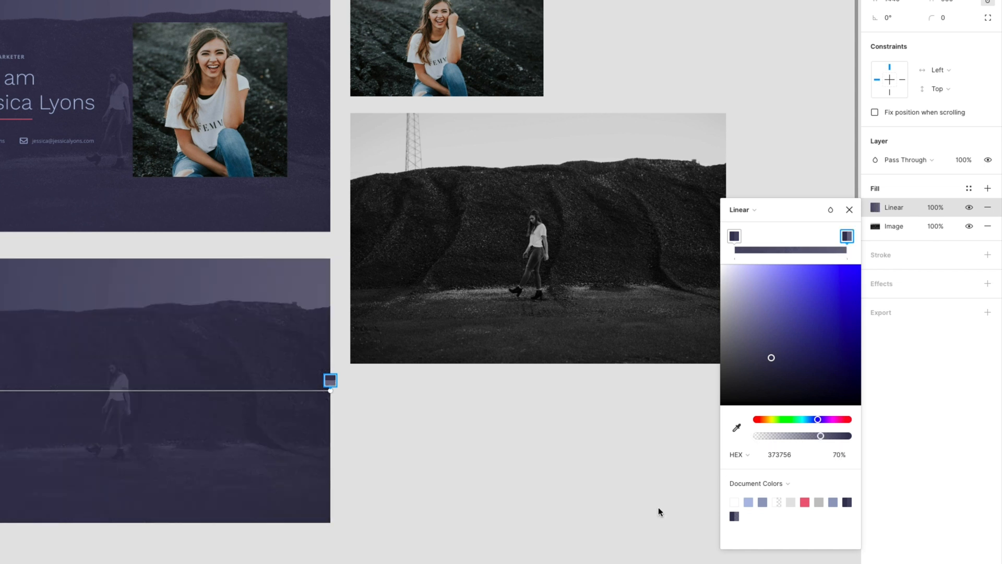
left_click(849, 210)
left_click(497, 454)
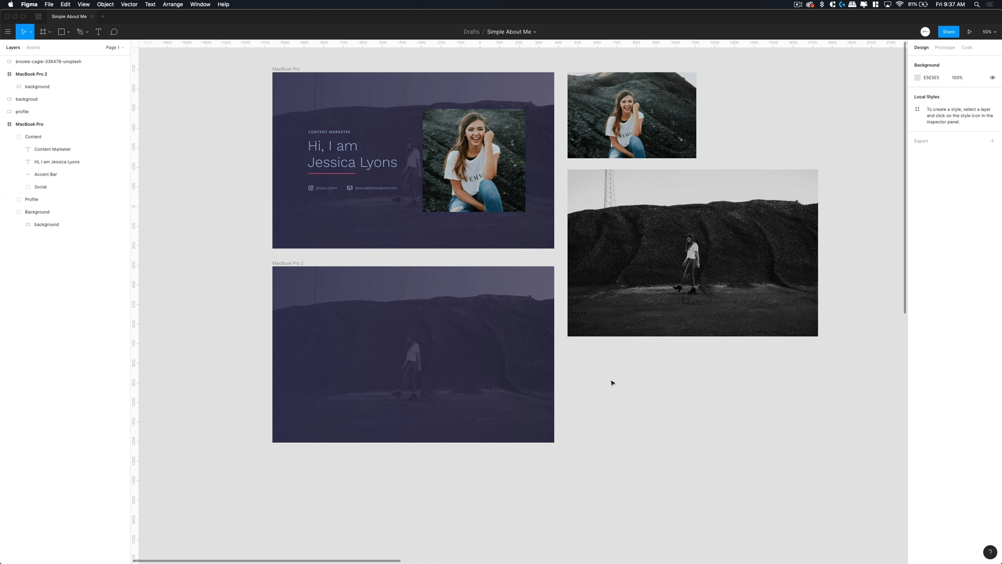
- Bring the brooke-cagle portrait photo near the frames and shrink it to about 1114 × 743
key("minus")
scroll(616, 383, "right", 4)
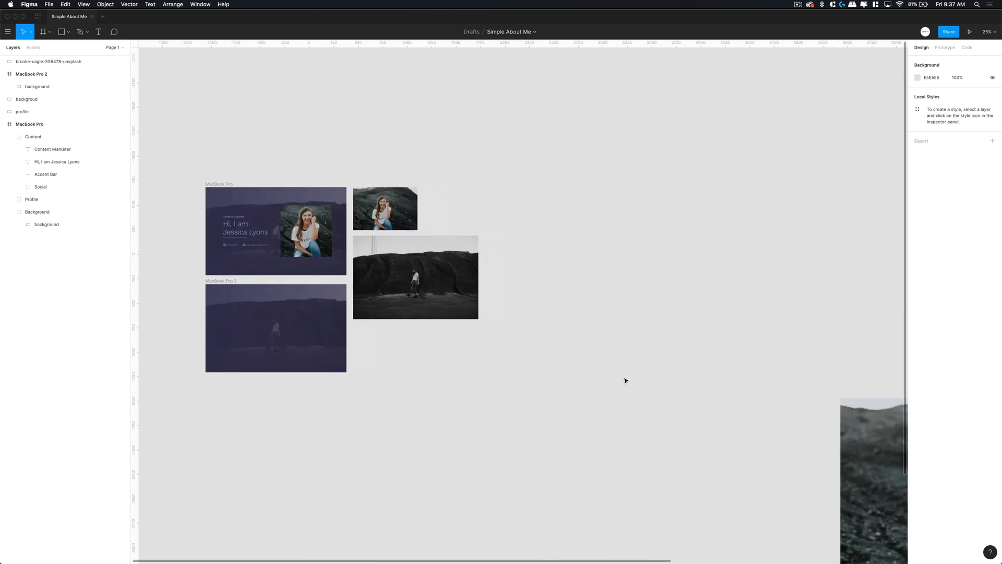
left_click_drag(855, 434, 286, 363)
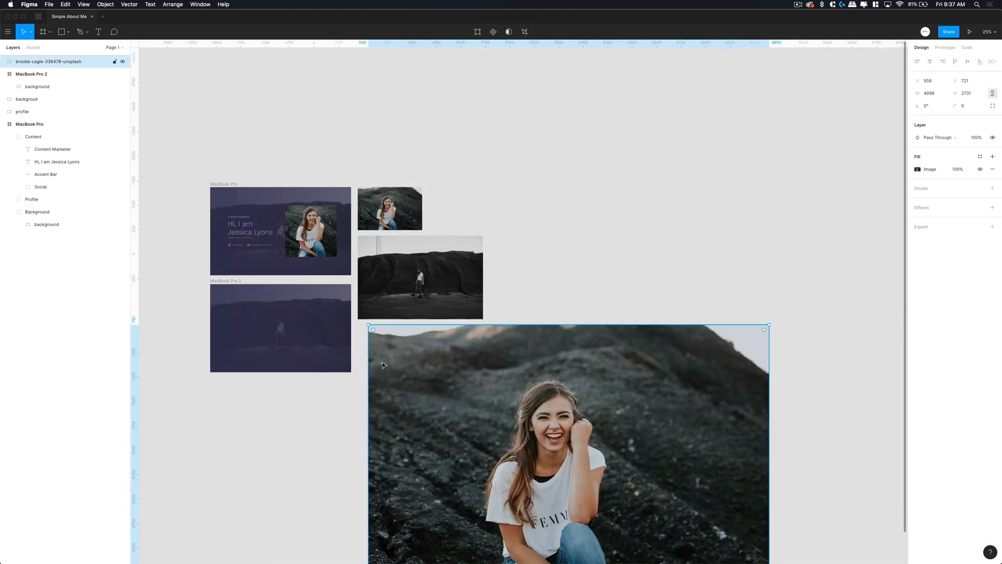
scroll(642, 457, "left", 1)
scroll(642, 456, "down", 2)
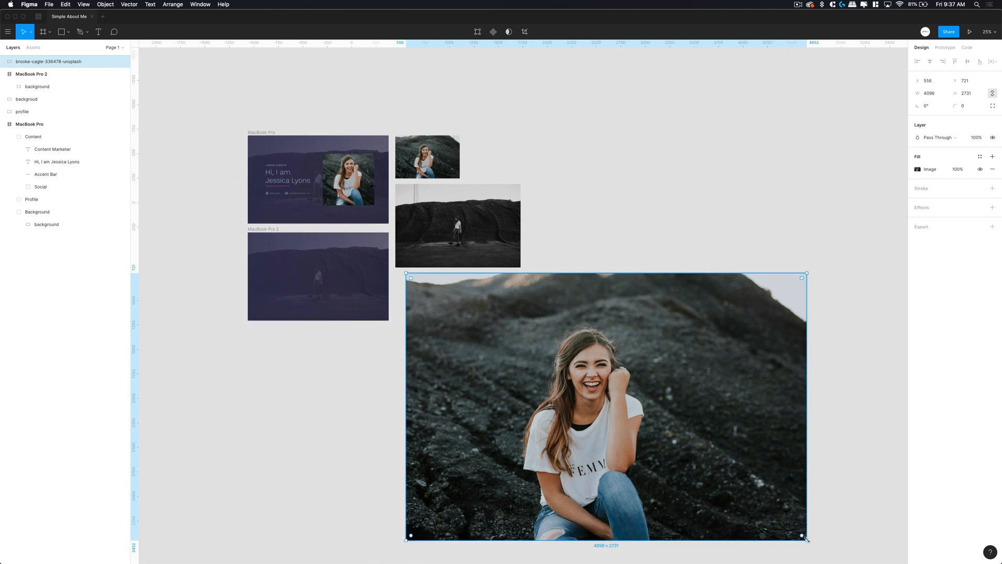
left_click_drag(807, 538, 444, 340)
left_click(432, 365)
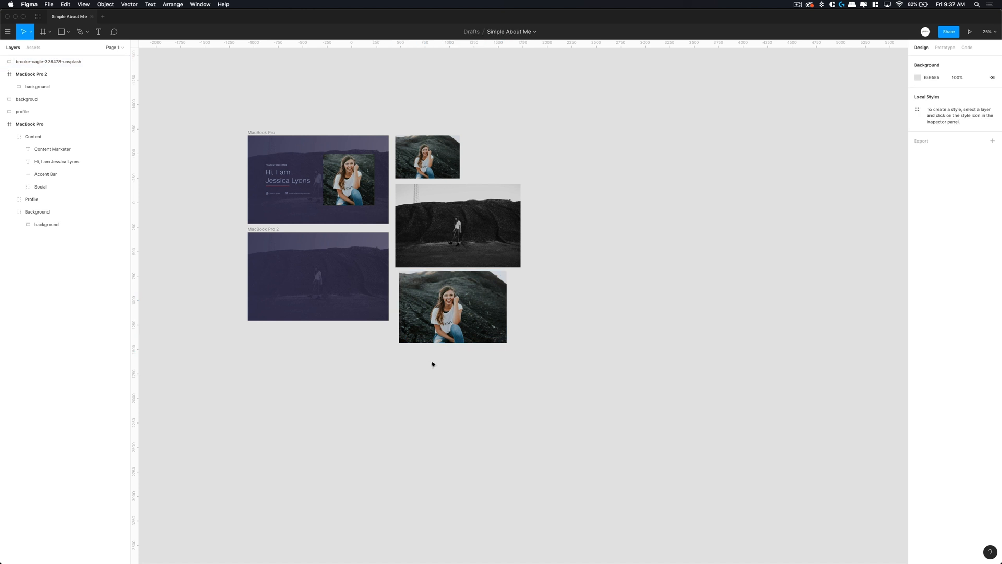
- Check the size of the first frame's profile photo for reference
scroll(433, 364, "up", 5)
scroll(433, 364, "left", 5)
scroll(433, 364, "up", 3)
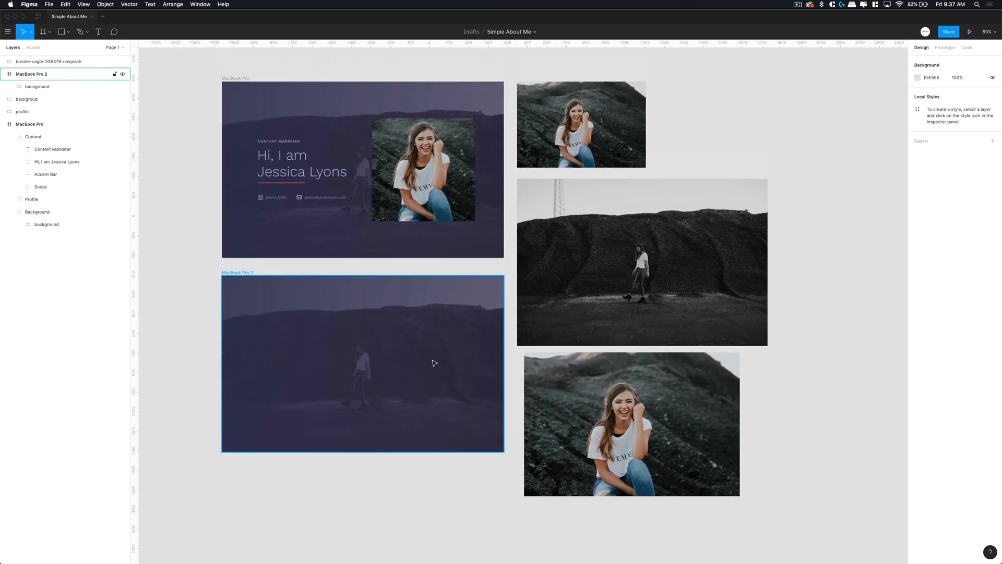
left_click(405, 189)
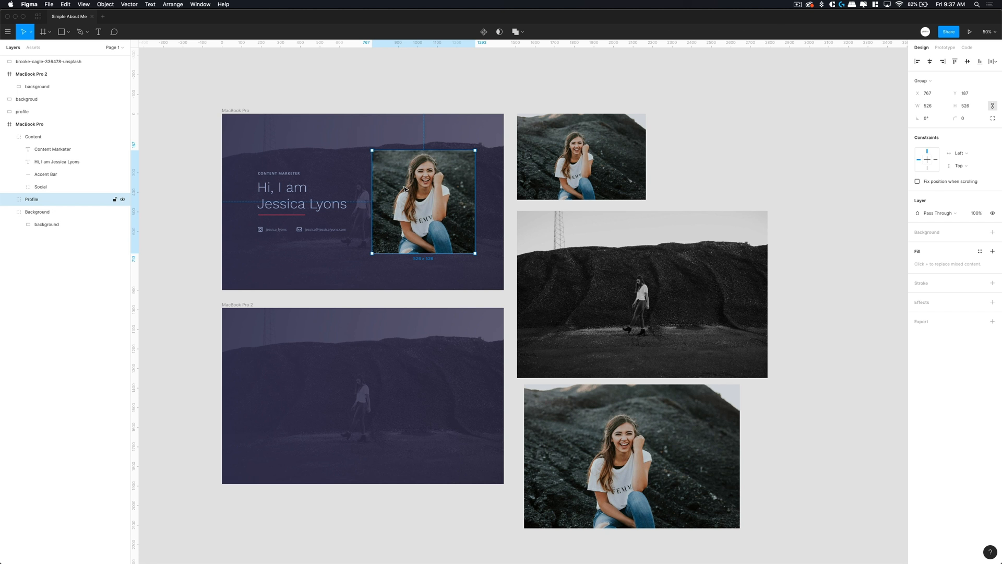
left_click(436, 295)
scroll(440, 298, "down", 2)
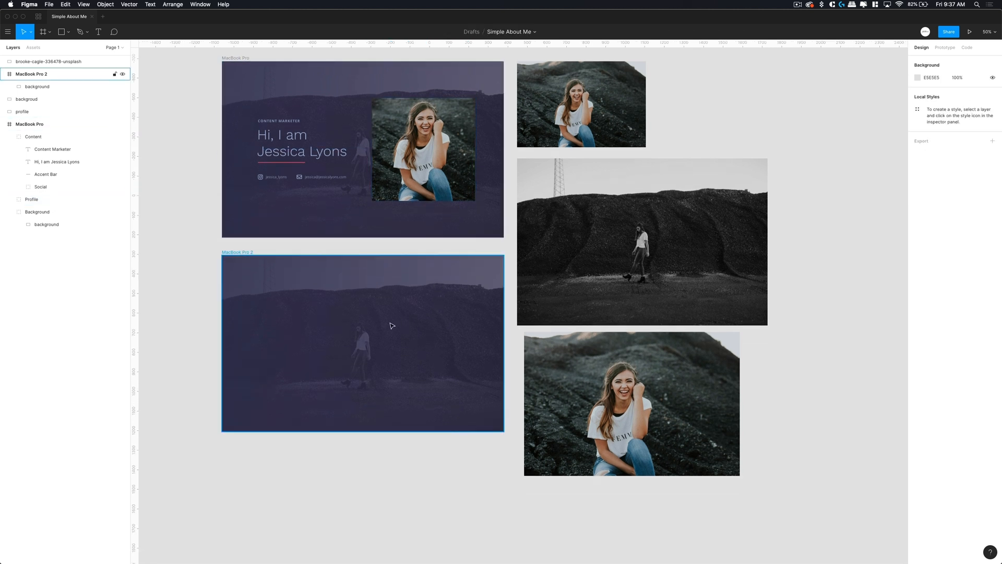
key("r")
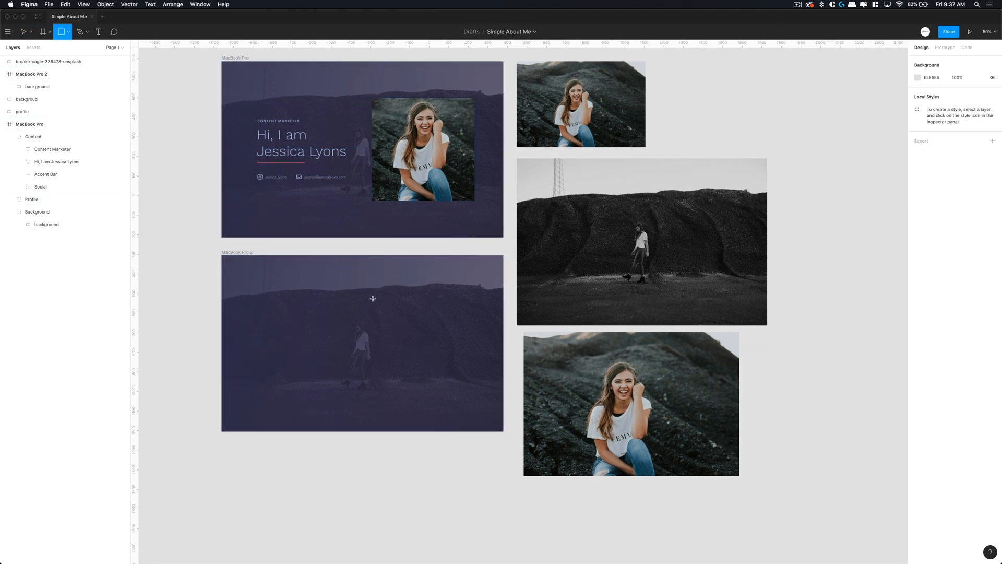
- Draw a grey rectangle in MacBook Pro 2 and size it 526 × 526 with proportions locked
mouse_move(372, 298)
left_mouse_down()
mouse_move(448, 371)
mouse_move(451, 394)
left_mouse_up()
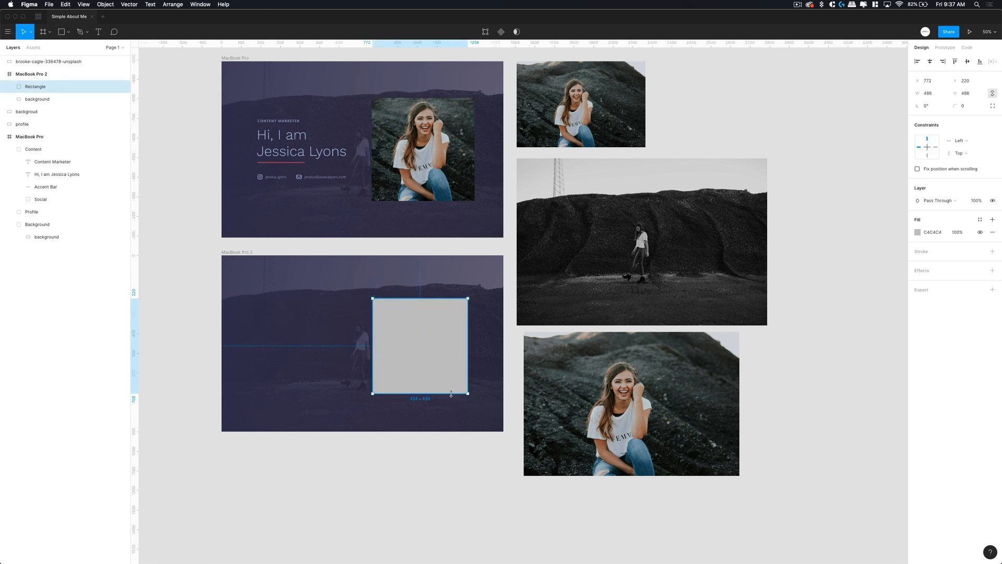
left_click(937, 96)
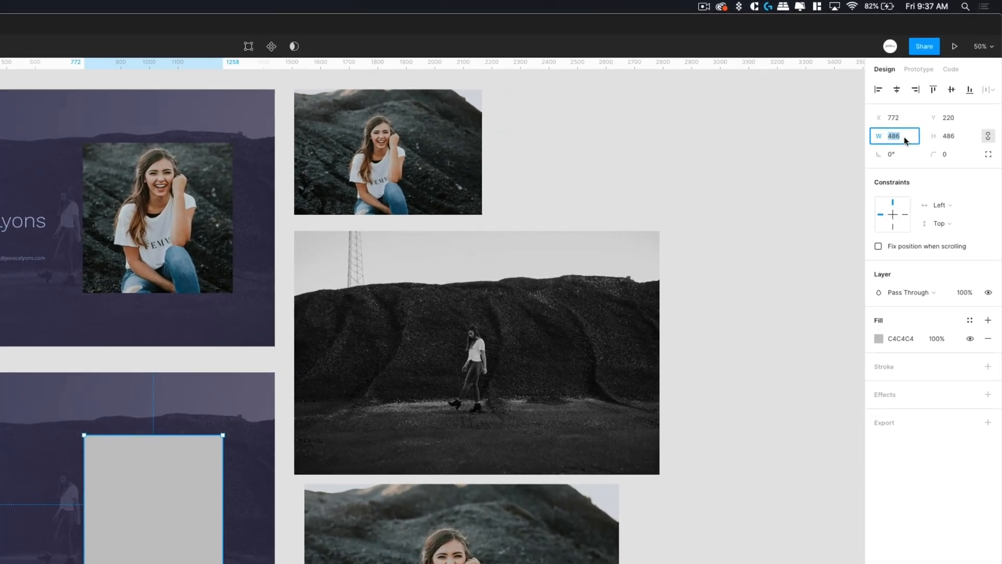
type("52")
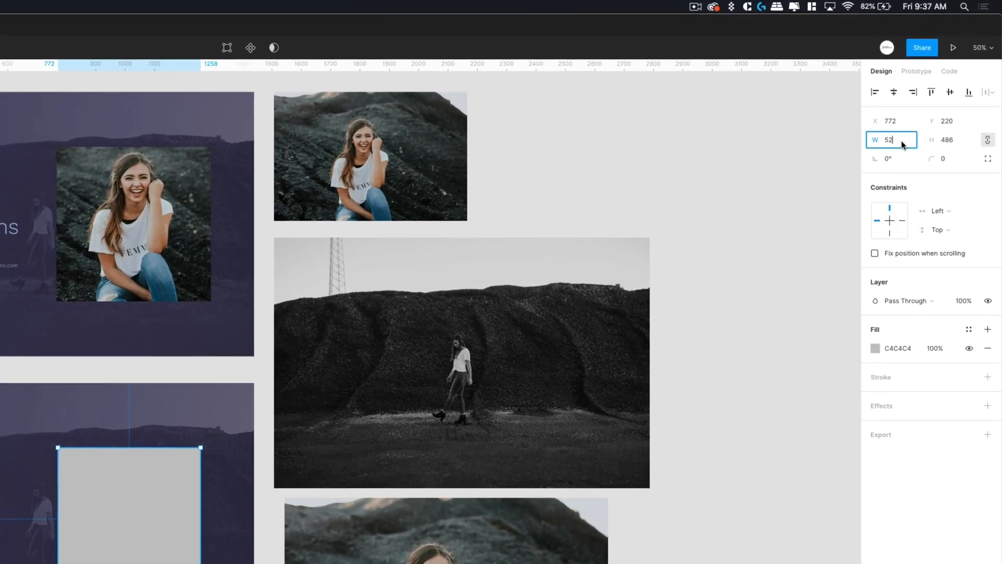
type("6")
left_click(944, 139)
left_click(729, 486)
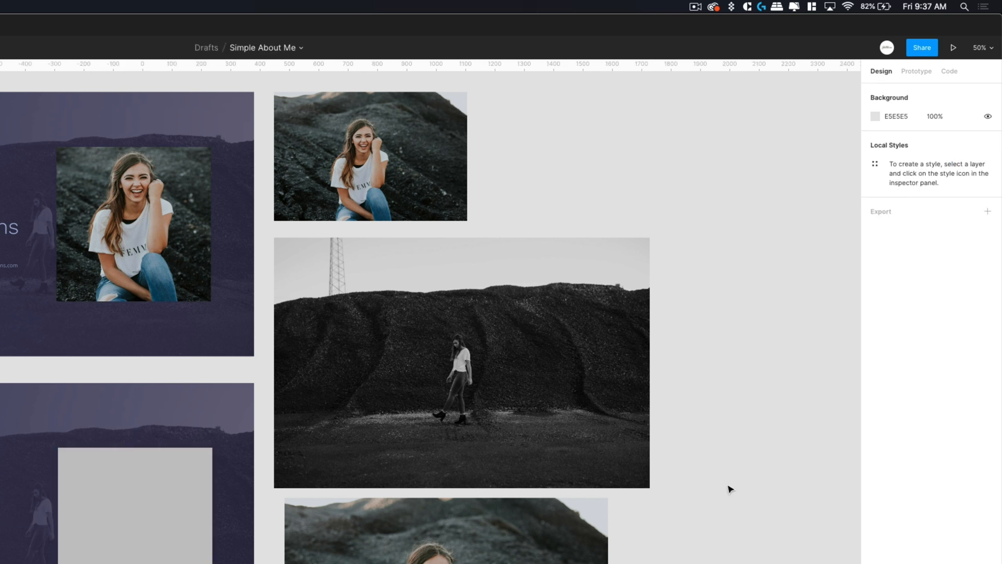
left_click(167, 558)
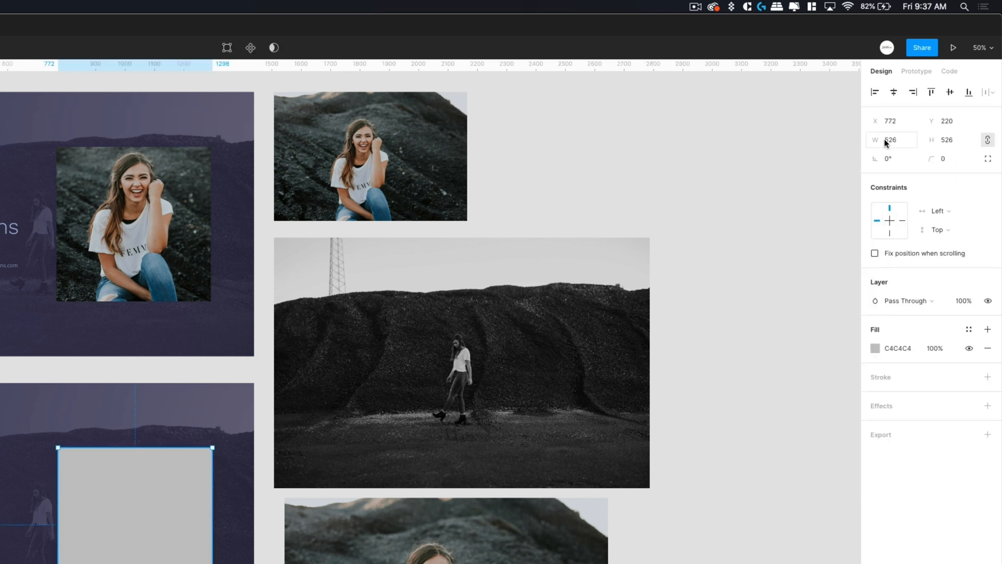
left_click(989, 140)
left_click(988, 141)
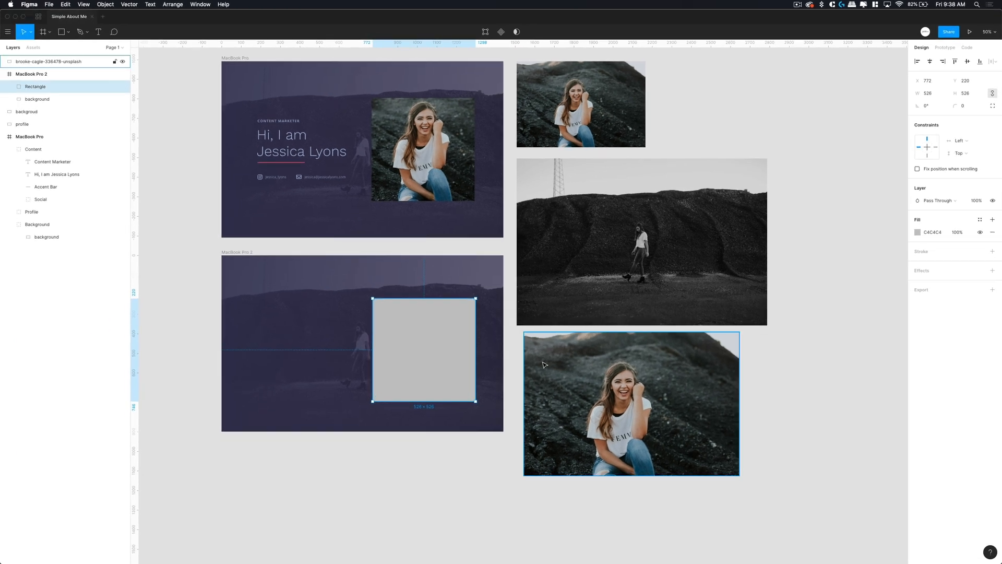
- Move the portrait photo into MacBook Pro 2 over the square and rename its layer 'profile image'
left_click_drag(588, 366, 375, 327)
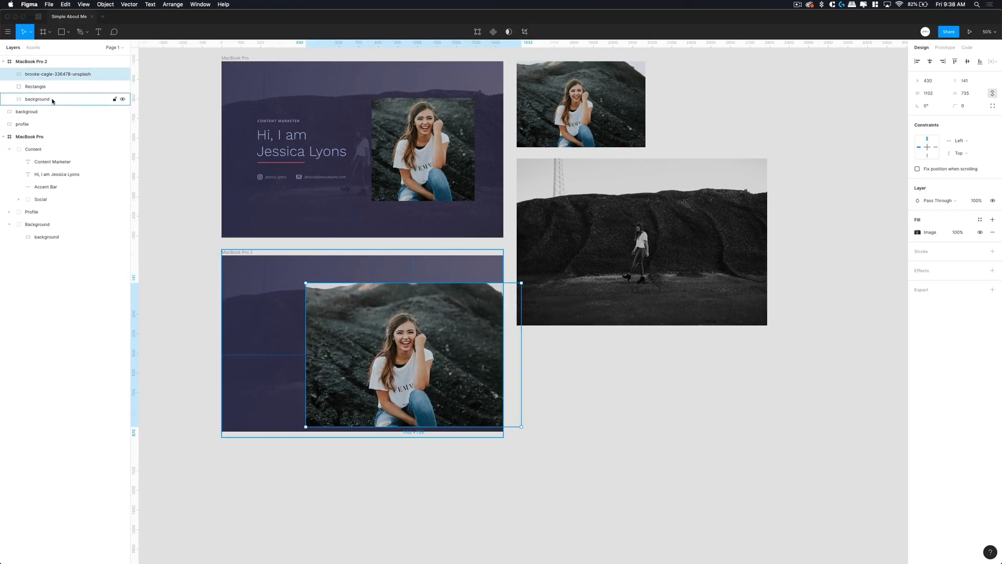
double_click(54, 75)
type("profile")
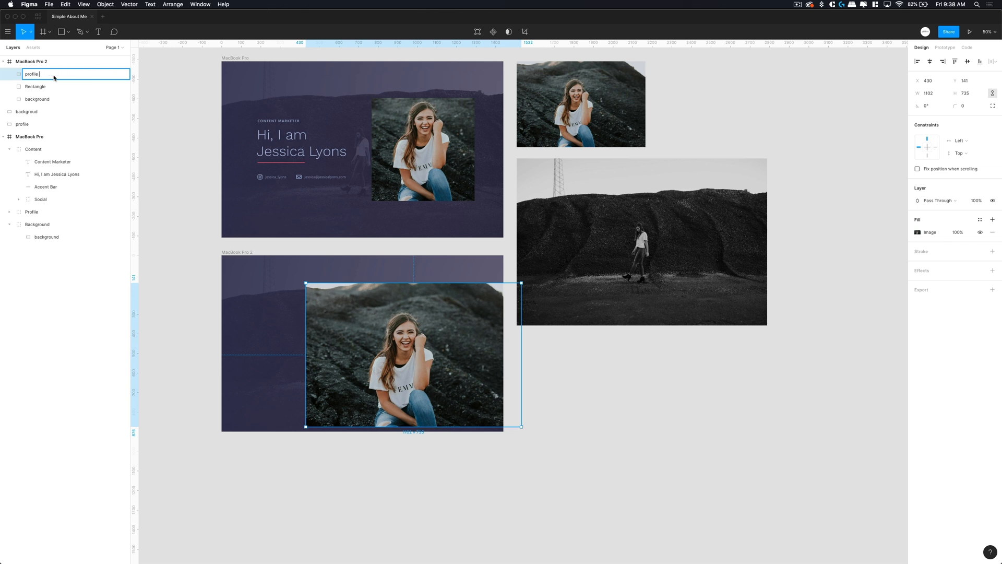
type(" image")
double_click(42, 86)
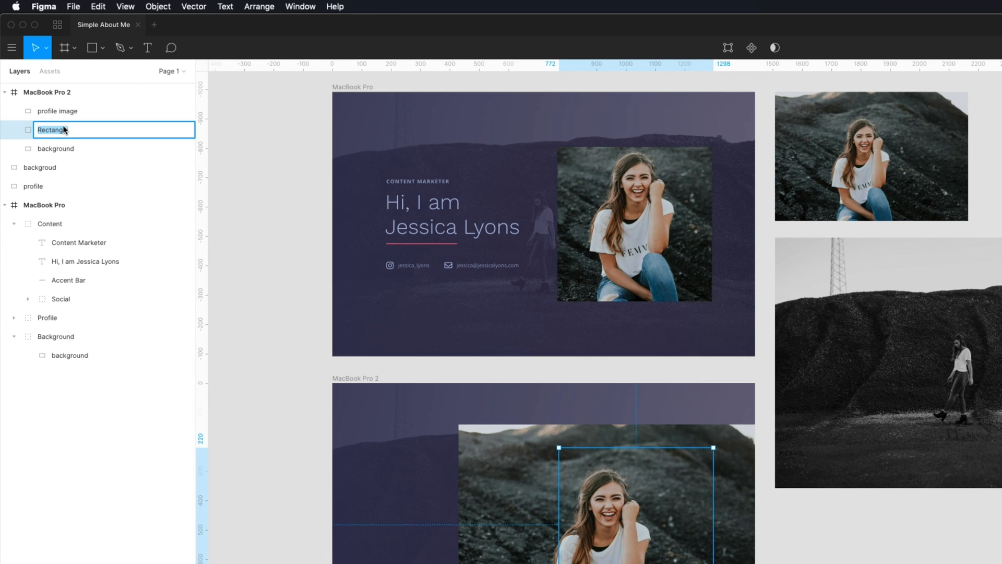
- Rename the square 'mask' and use it to mask the profile image into a Mask Group
type("mask")
key("Return")
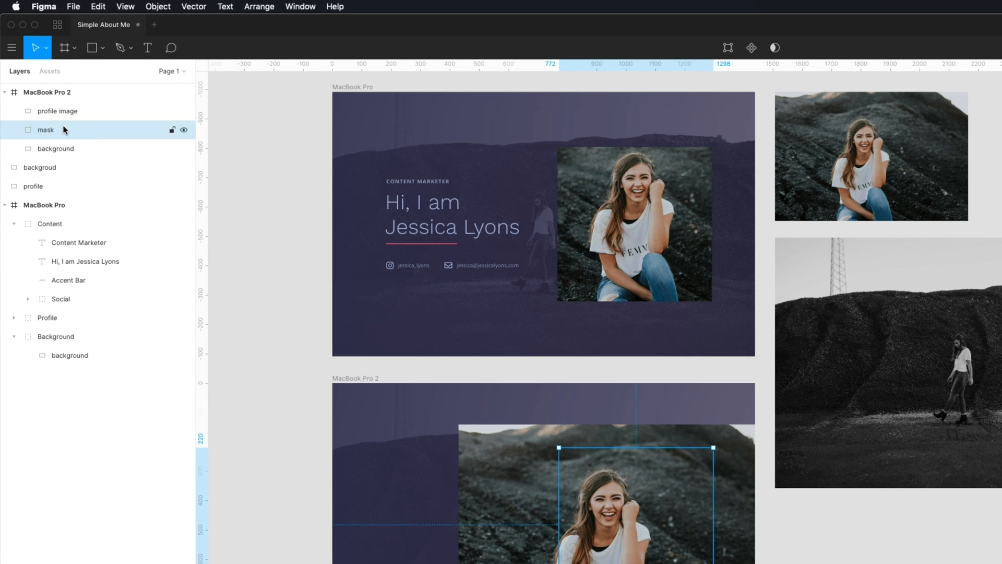
left_click(67, 112, "shift")
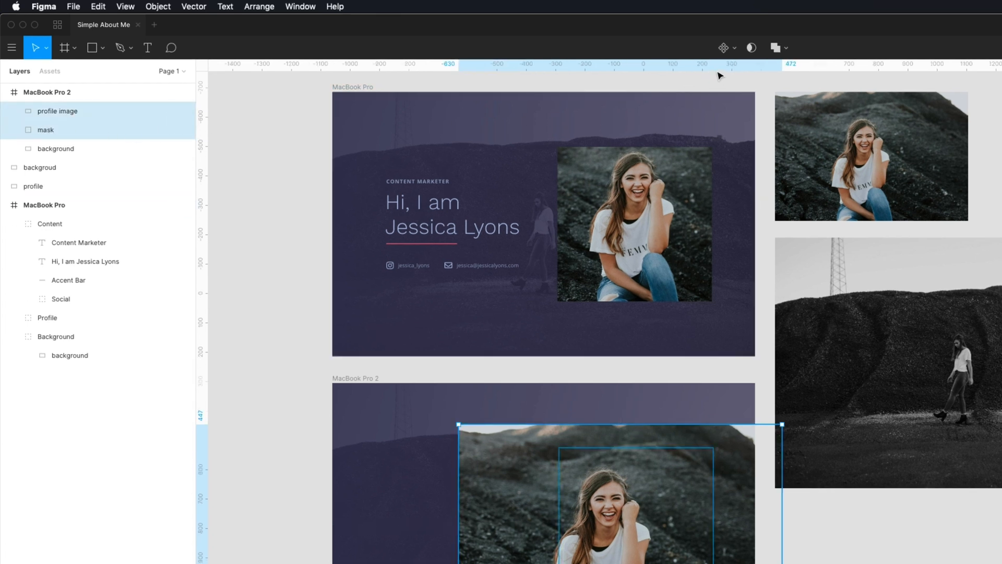
left_click(752, 48)
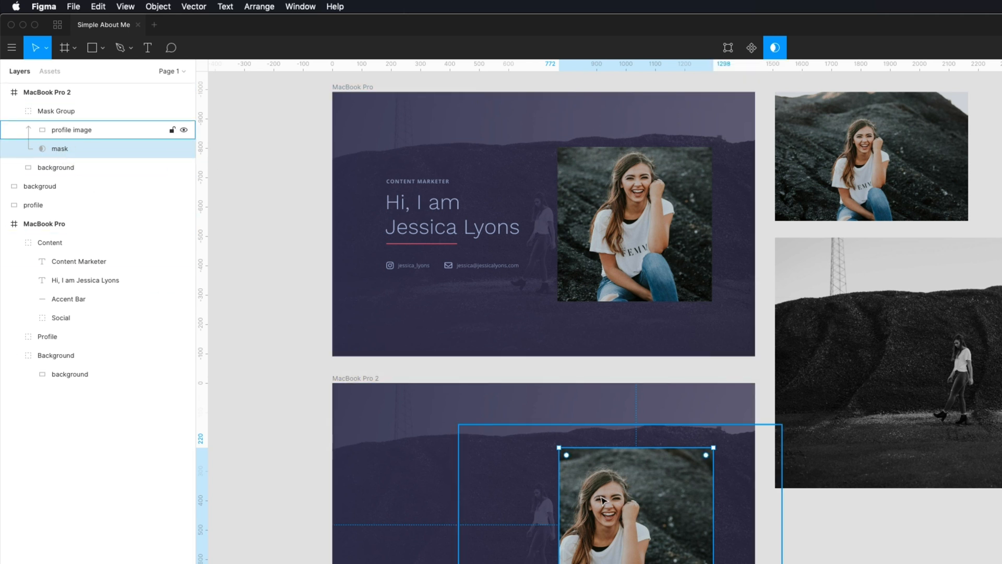
left_click(79, 129)
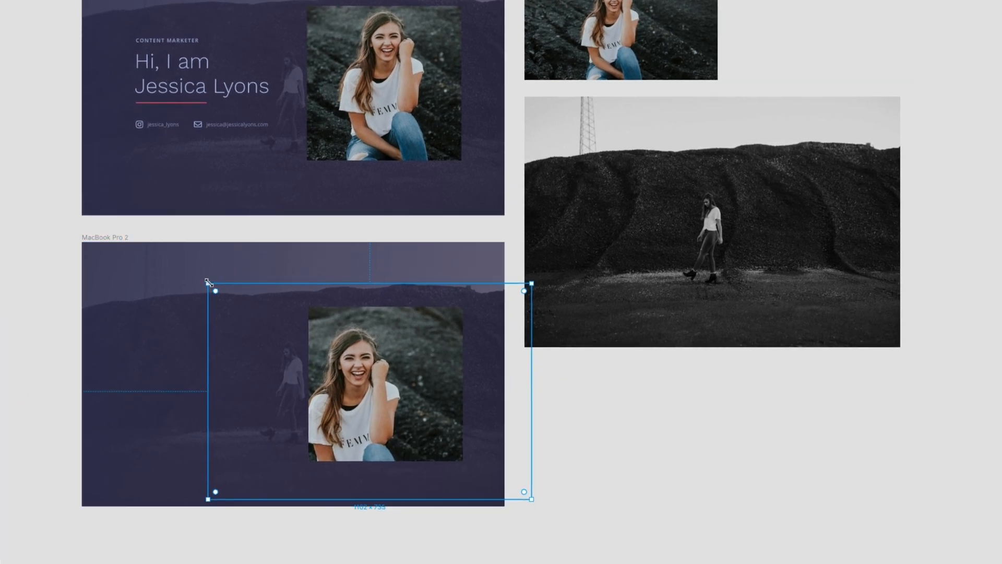
- Shrink the profile photo and recentre it inside the 526 × 526 square mask
left_click_drag(208, 283, 236, 300)
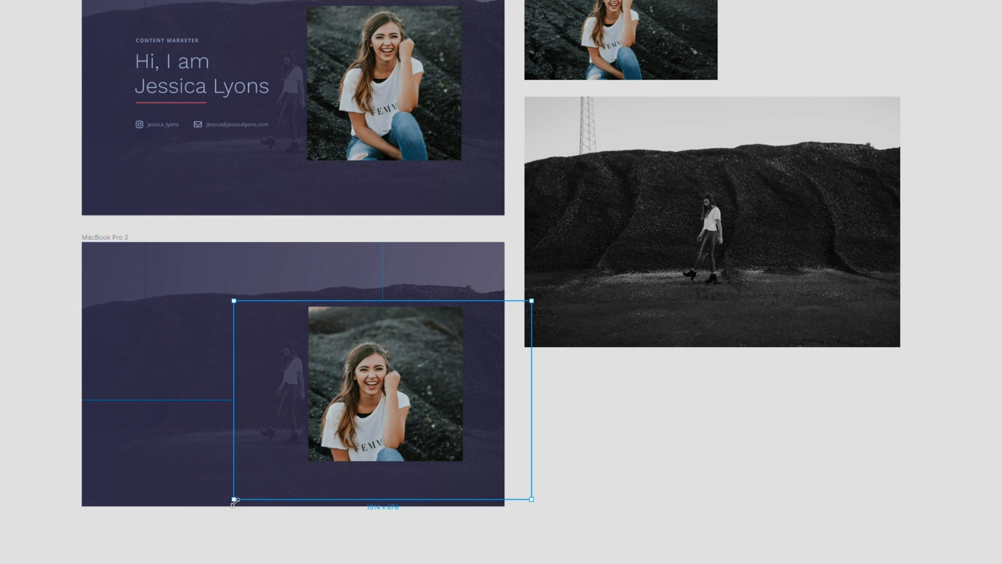
left_click_drag(234, 501, 250, 480)
left_click_drag(391, 415, 393, 384)
left_click_drag(393, 383, 392, 383)
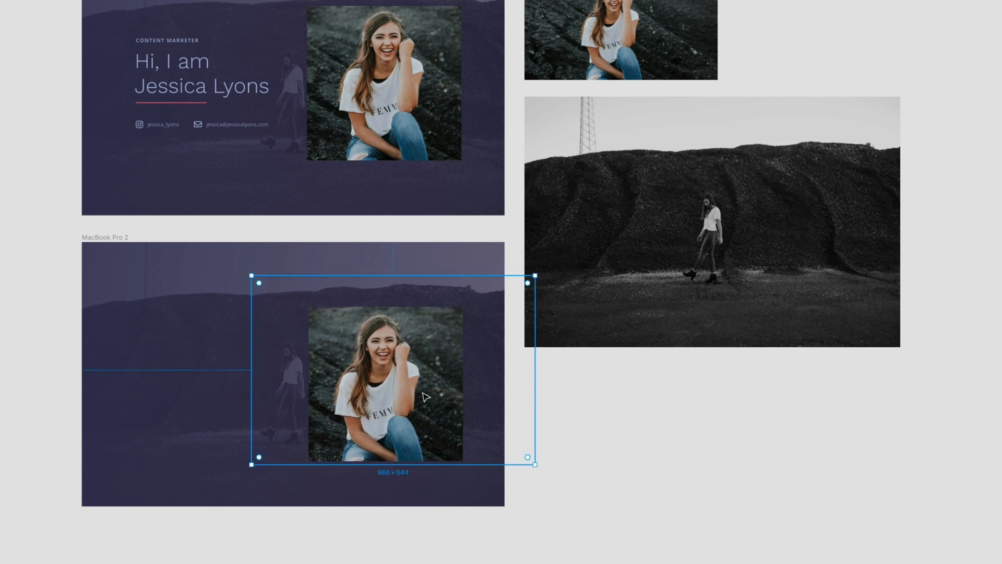
left_click(589, 435)
- Rename the Mask Group to 'Profile' and nudge it up to Y 187
left_click(433, 397)
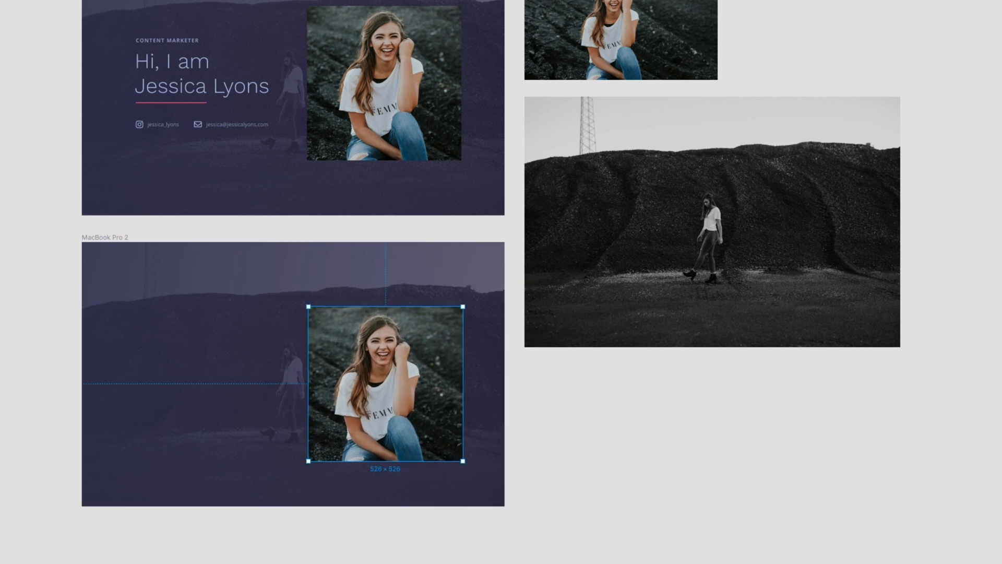
double_click(34, 74)
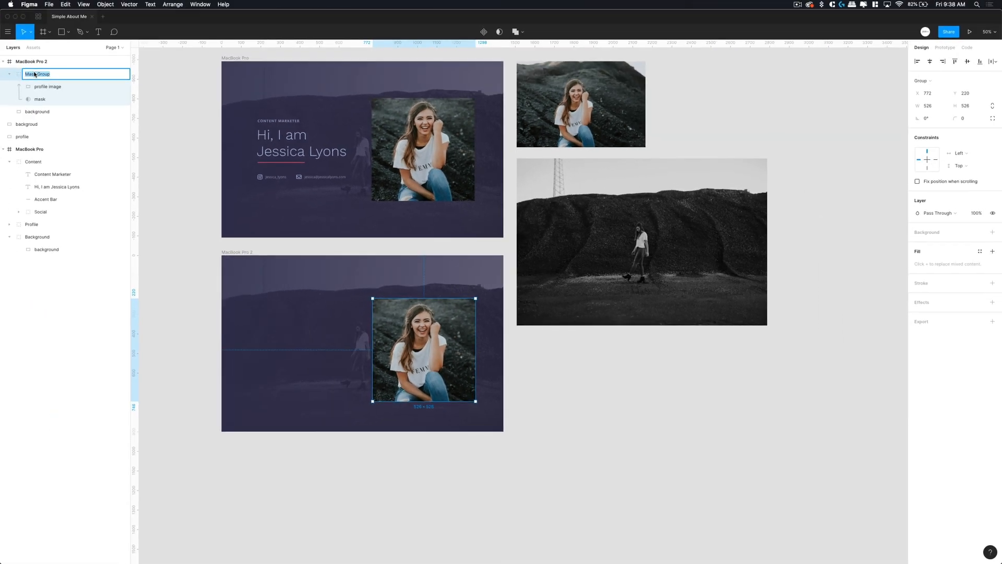
type("Profile")
key("Return")
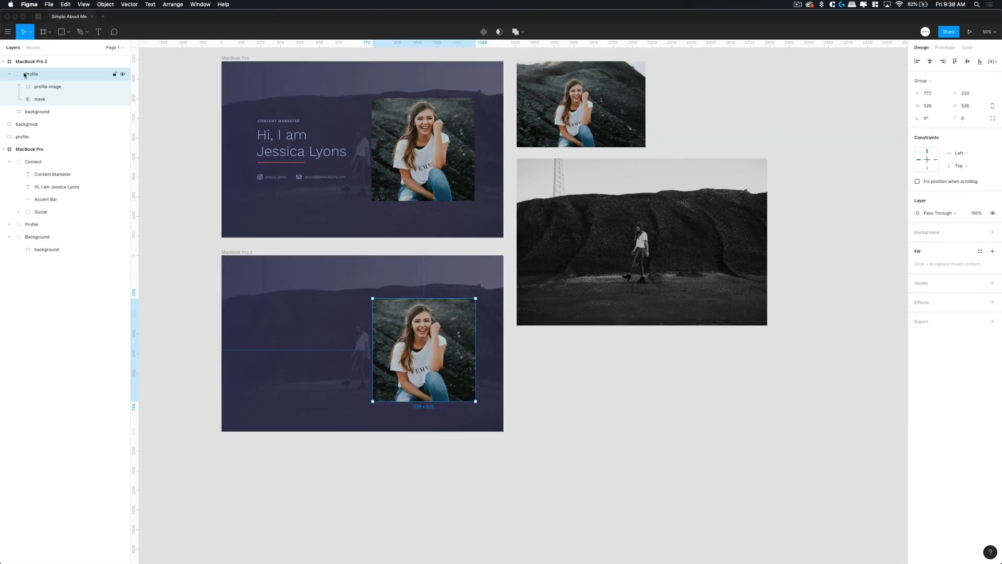
left_click(10, 74)
left_click_drag(460, 349, 460, 343)
scroll(603, 380, "left", 2)
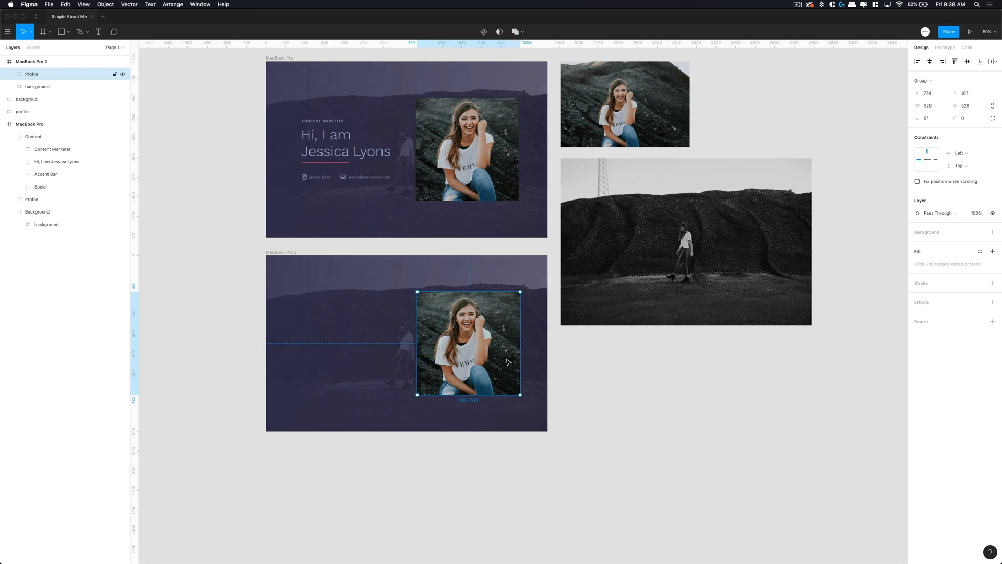
left_click(603, 410)
scroll(586, 398, "left", 3)
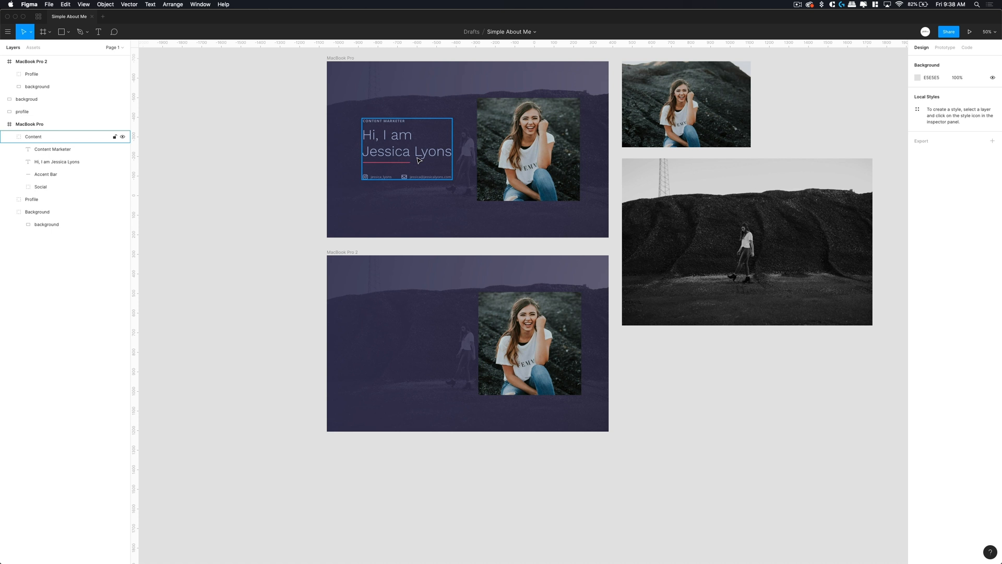
- At 100% zoom, add a 'Content Marketer' text left of the portrait in MacBook Pro 2
key("shift+0")
scroll(419, 159, "up", 3)
scroll(419, 160, "left", 4)
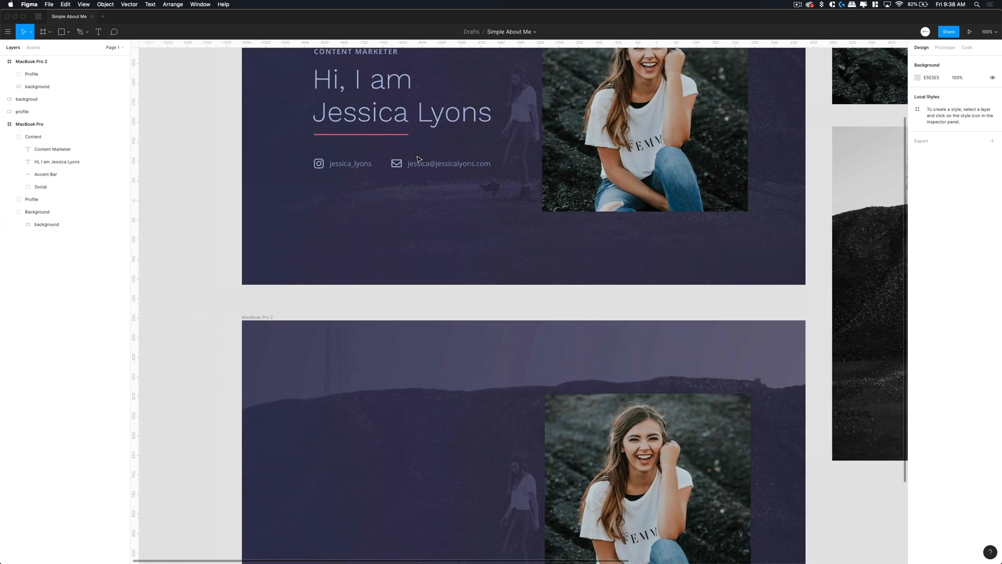
scroll(419, 160, "up", 2)
scroll(419, 159, "left", 1)
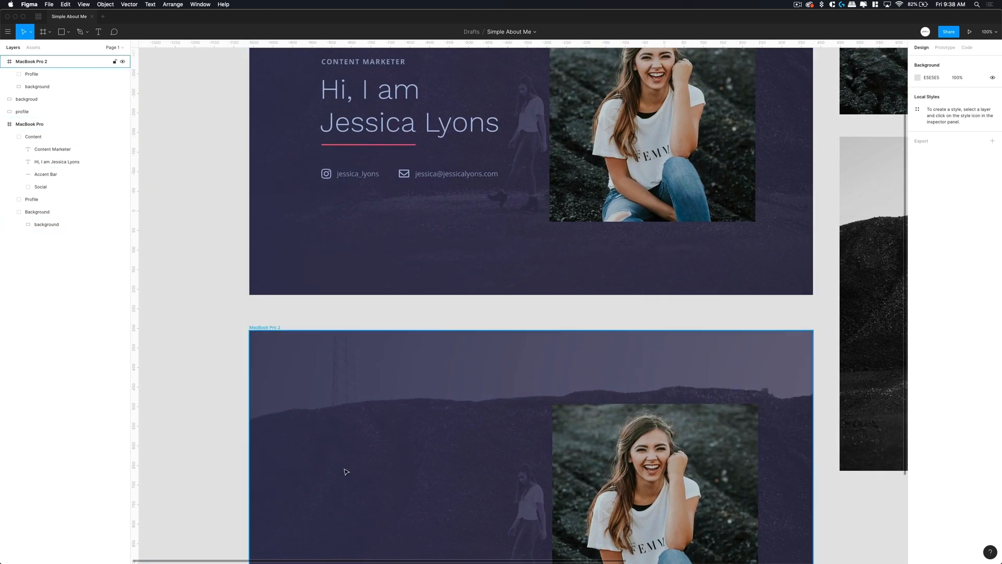
key("t")
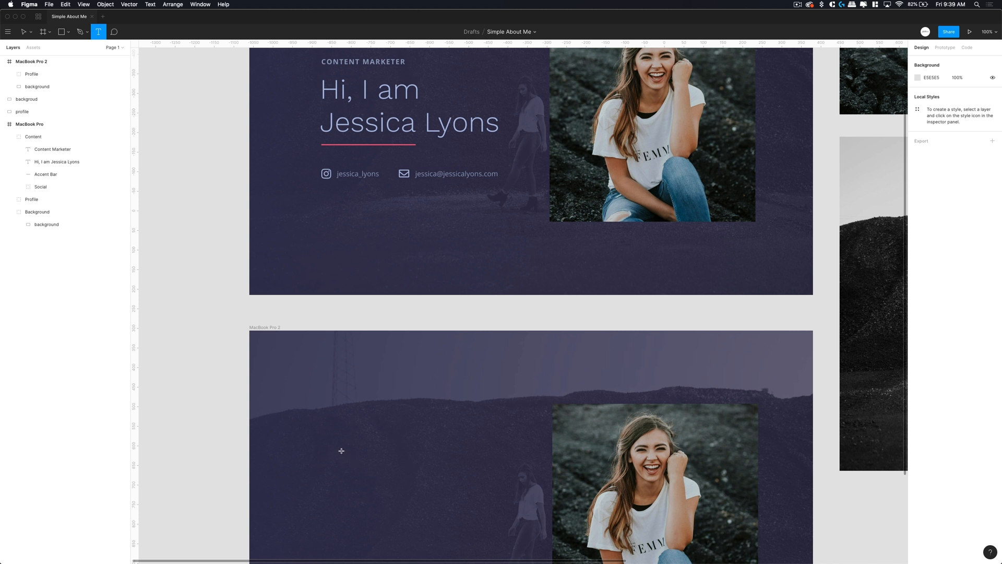
left_click(342, 449)
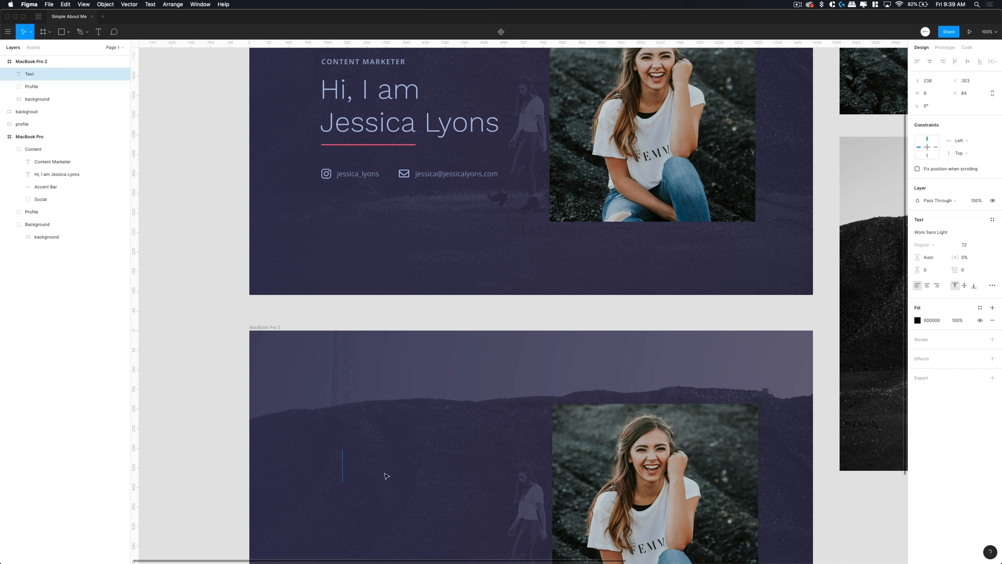
type("Content ")
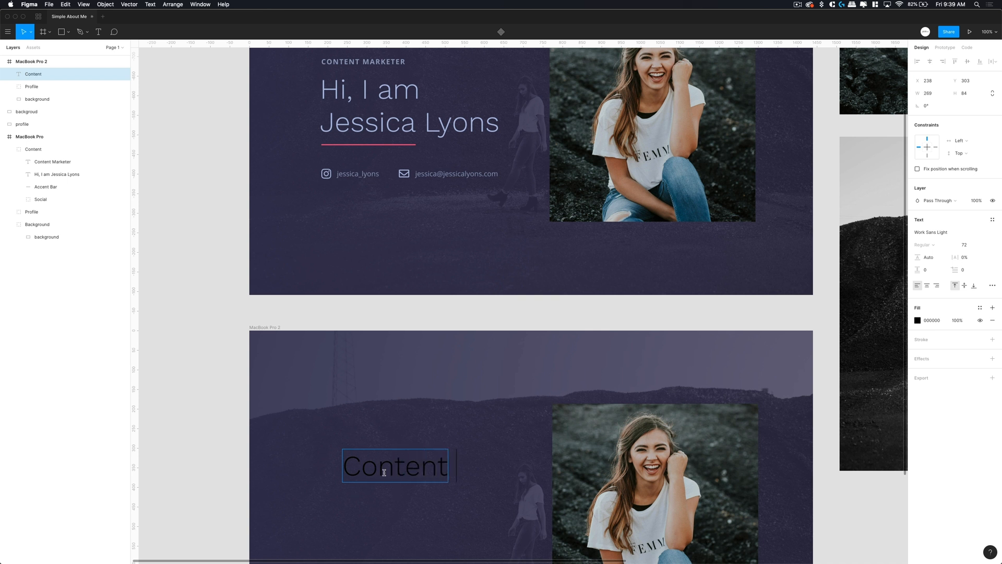
type("Marketer")
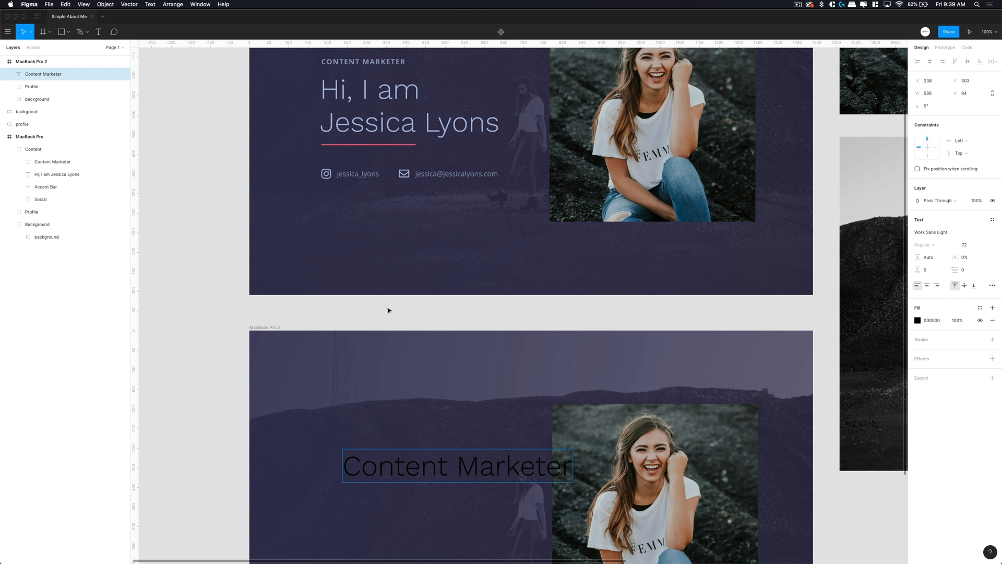
- Inspect the first frame's CONTENT MARKETER label text styles
scroll(387, 293, "up", 2)
left_click(386, 115)
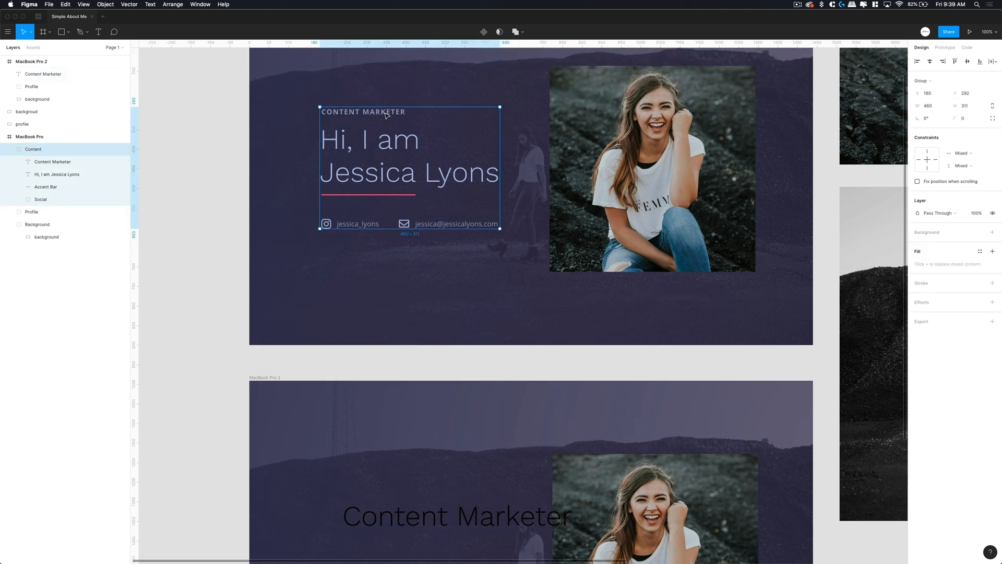
left_click(387, 114)
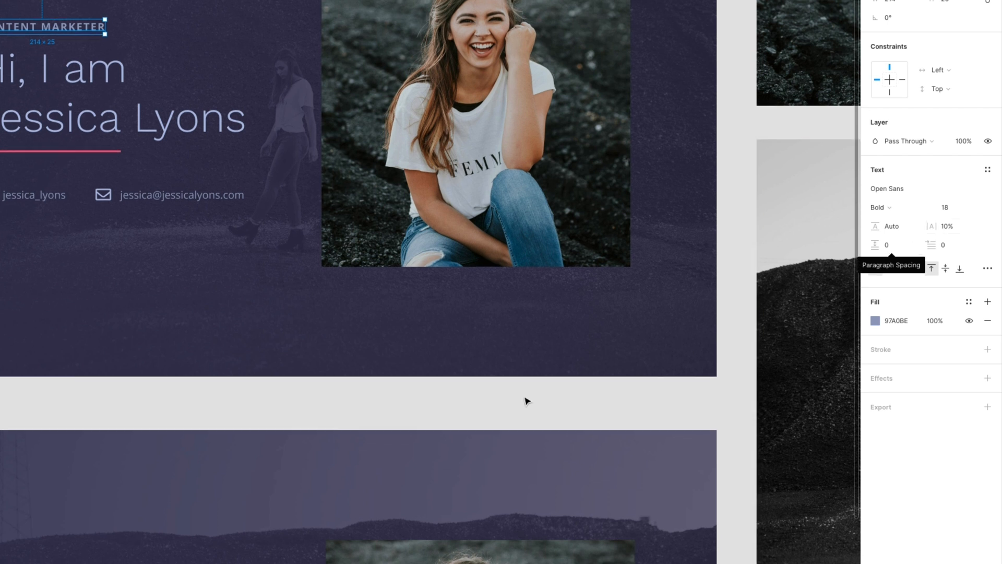
- Restyle the new Content Marketer text to Open Sans Bold, size 18
scroll(526, 401, "down", 5)
left_click(248, 428)
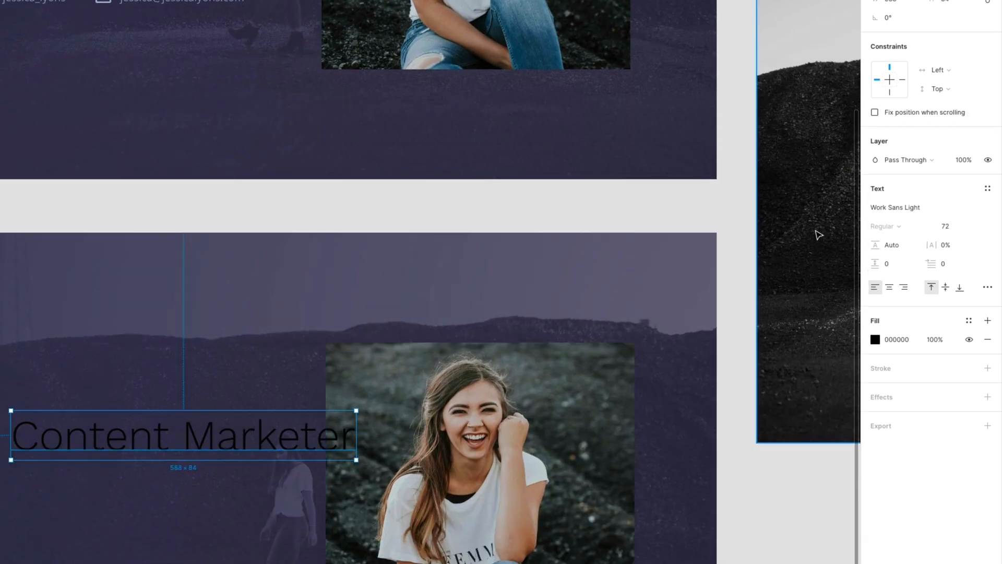
left_click(923, 207)
type("Open")
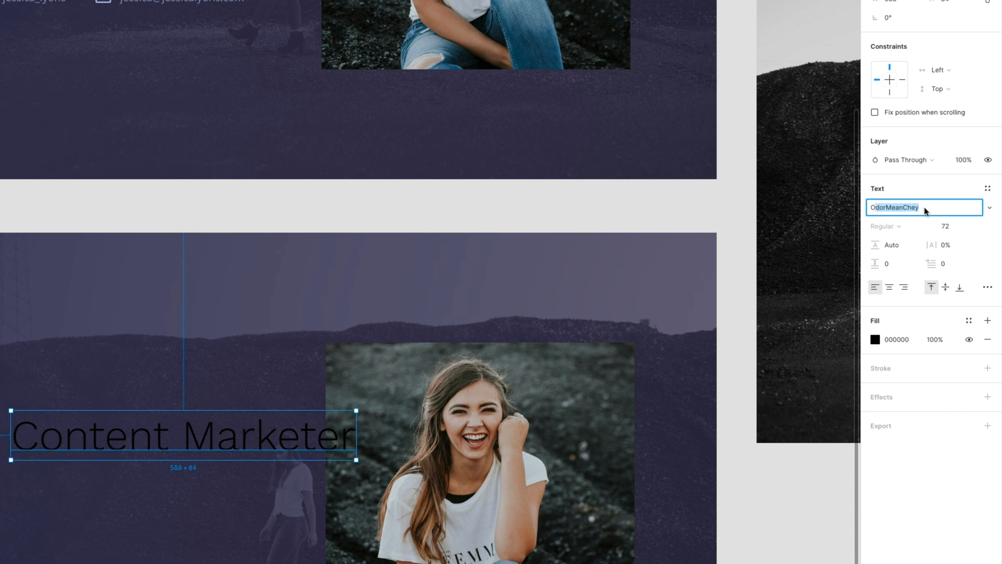
key("BackSpace")
type("Sans")
left_click(947, 224)
left_click(980, 230)
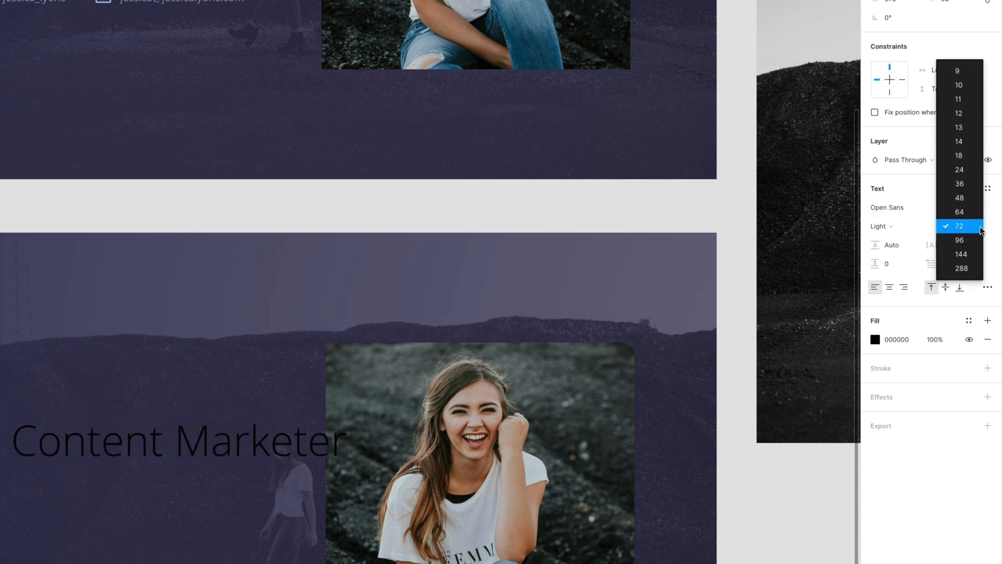
left_click(965, 159)
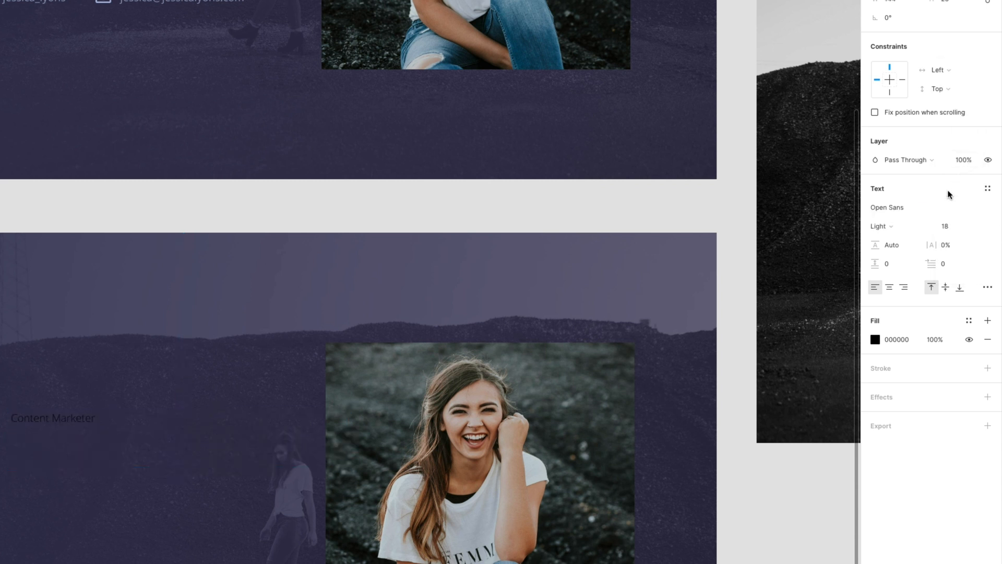
left_click(890, 228)
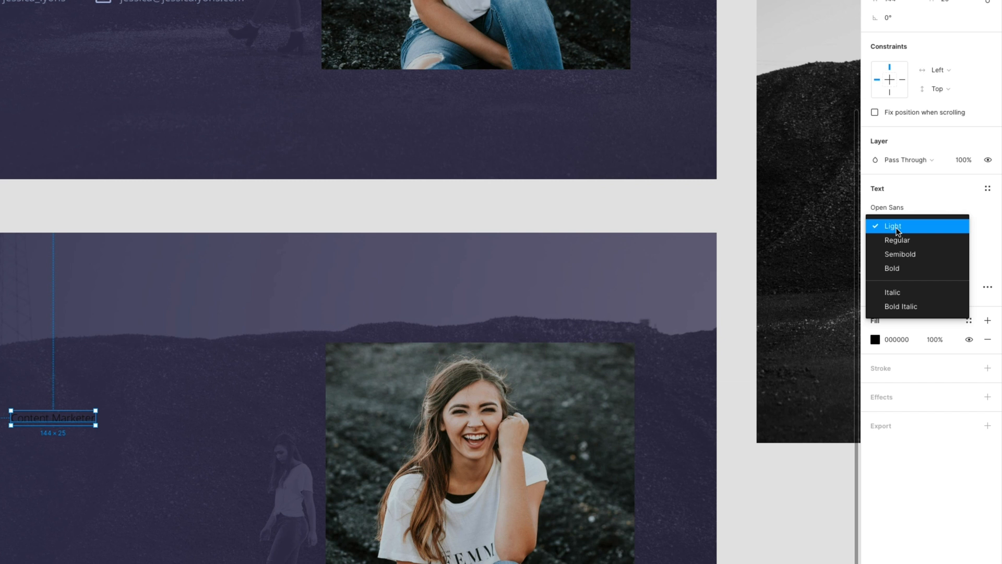
left_click(894, 264)
- Make the label text uppercase through the advanced type options
scroll(57, 281, "up", 4)
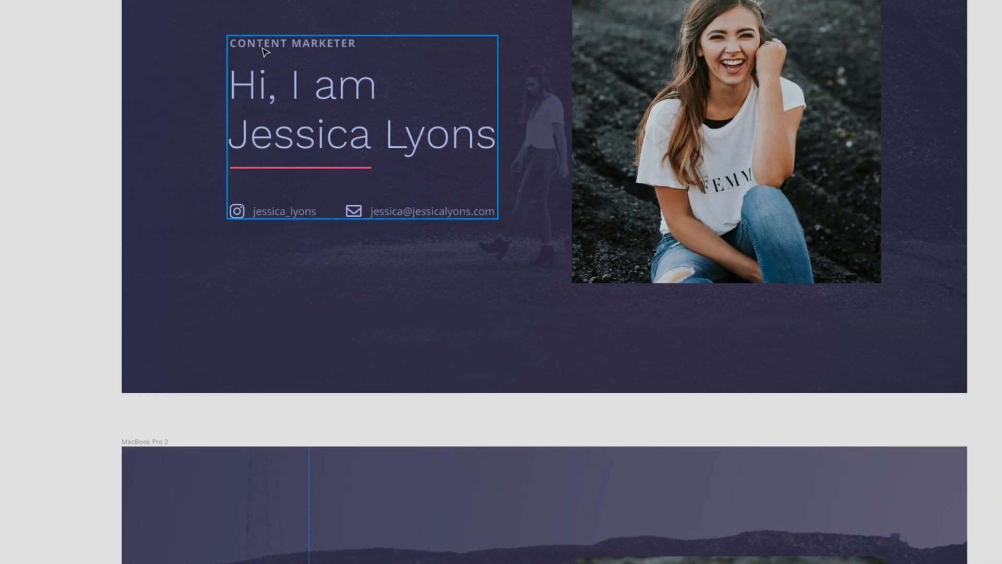
scroll(412, 357, "down", 3)
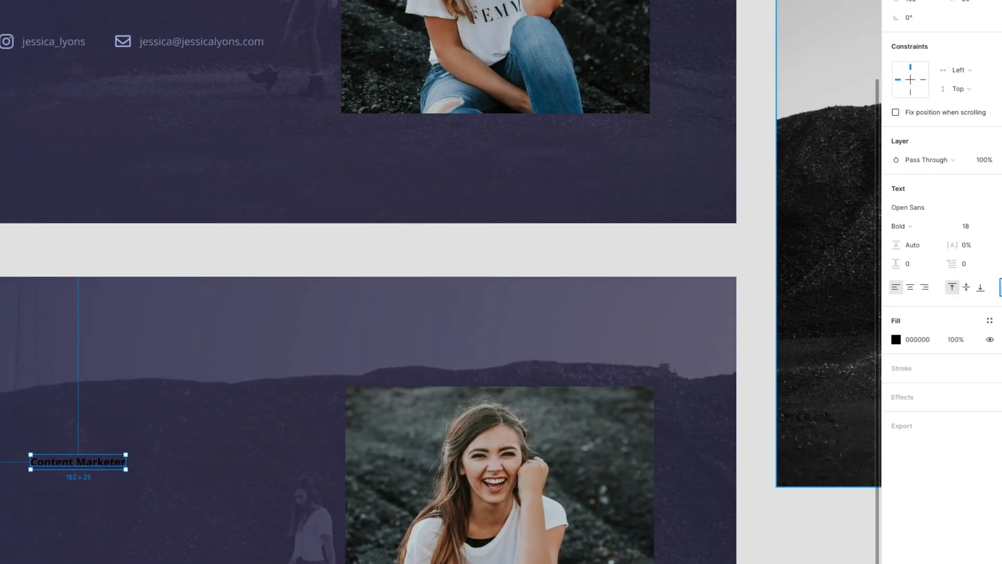
left_click(986, 288)
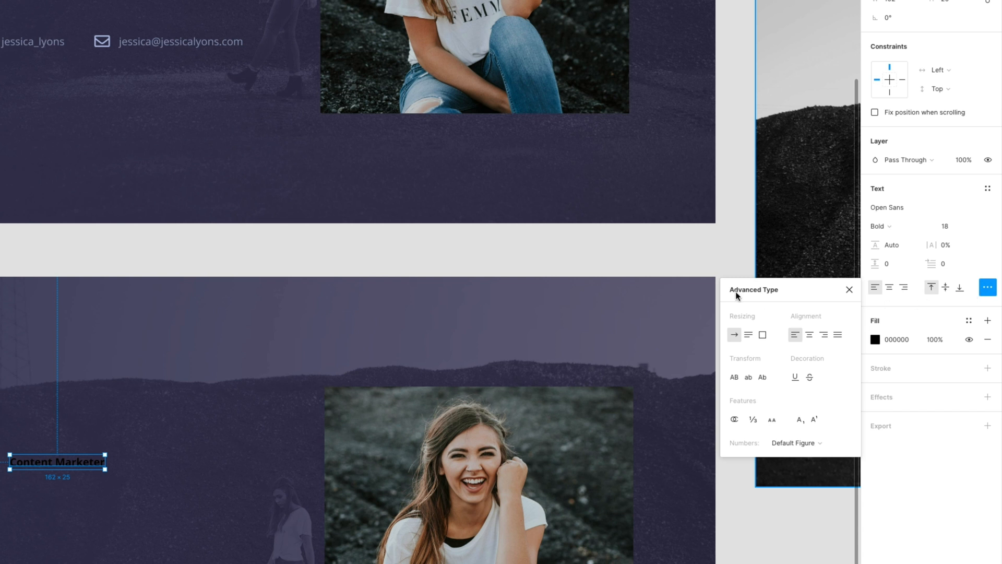
left_click(733, 379)
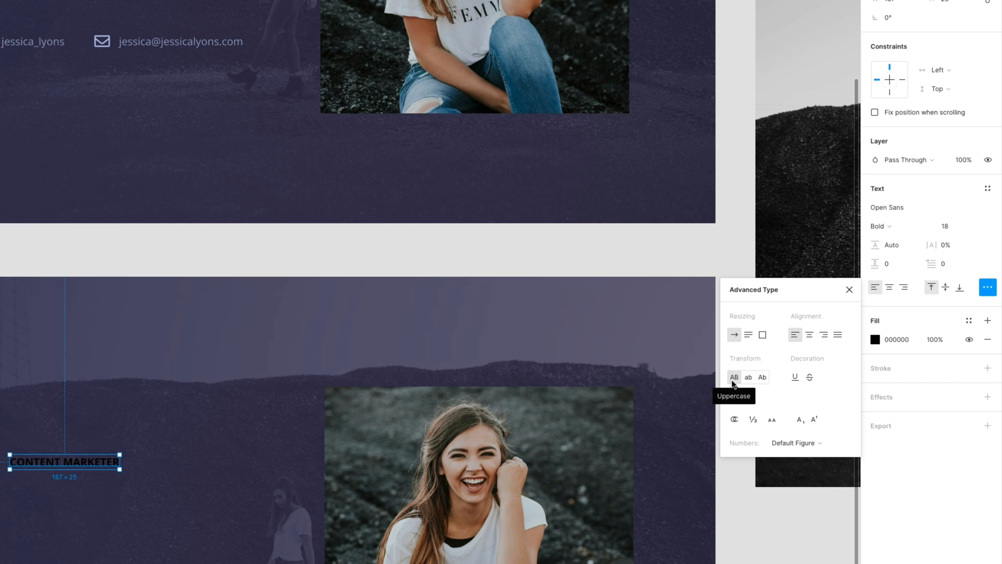
- Copy the first label's 97A0BE fill and apply it to the second CONTENT MARKETER label
scroll(94, 342, "up", 4)
left_click(78, 96)
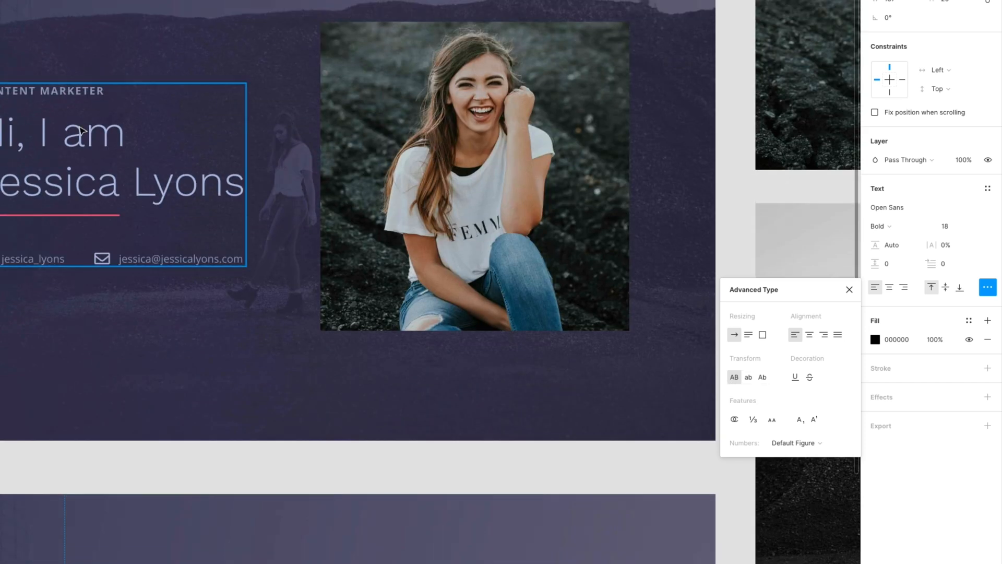
double_click(78, 97)
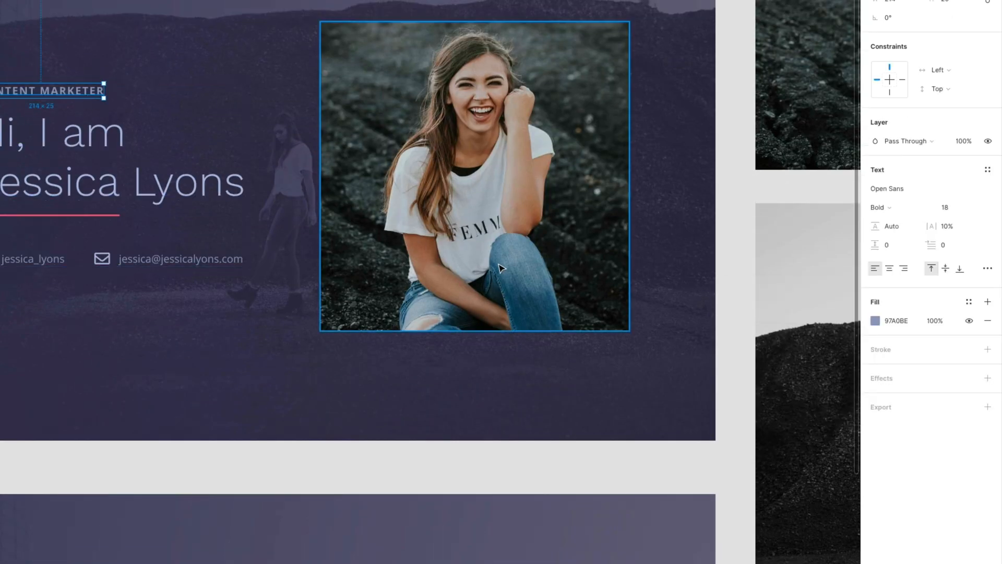
left_click(895, 325)
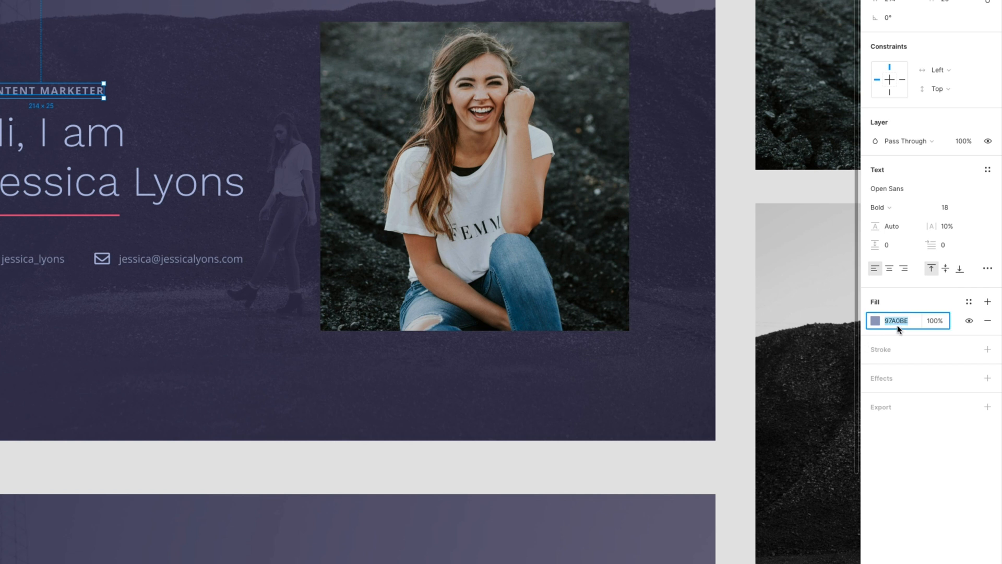
scroll(99, 443, "down", 5)
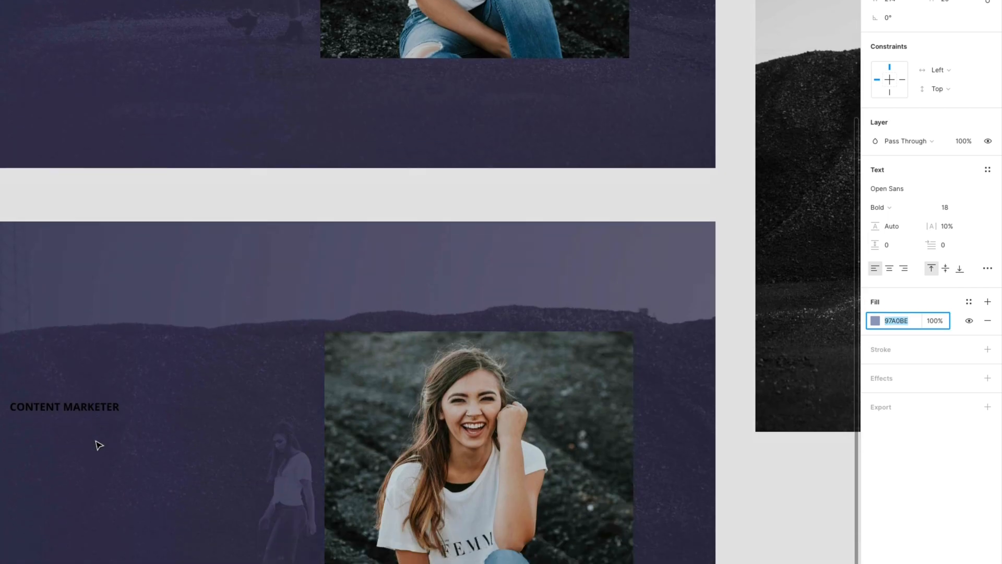
left_click(92, 412)
left_click(899, 339)
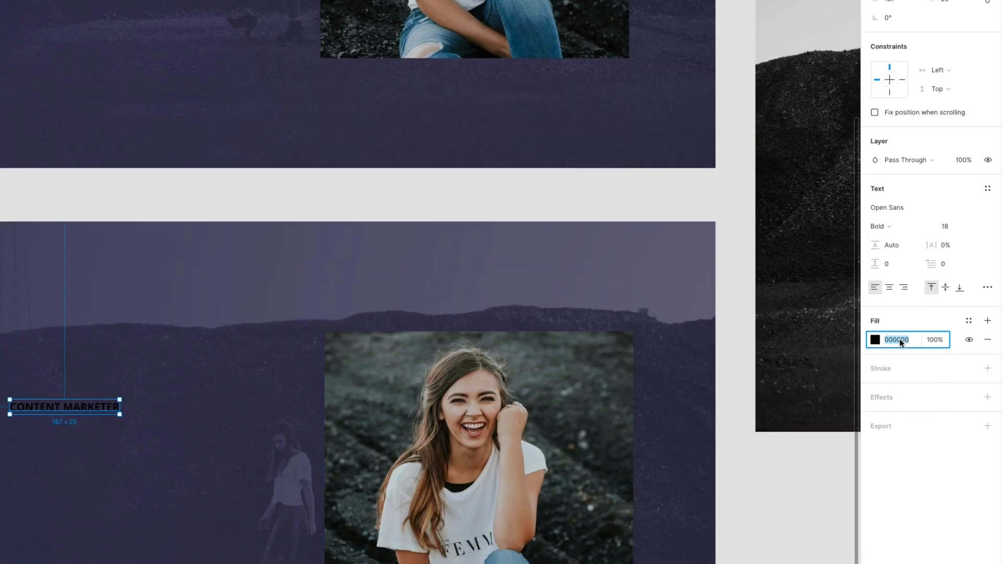
key("Return")
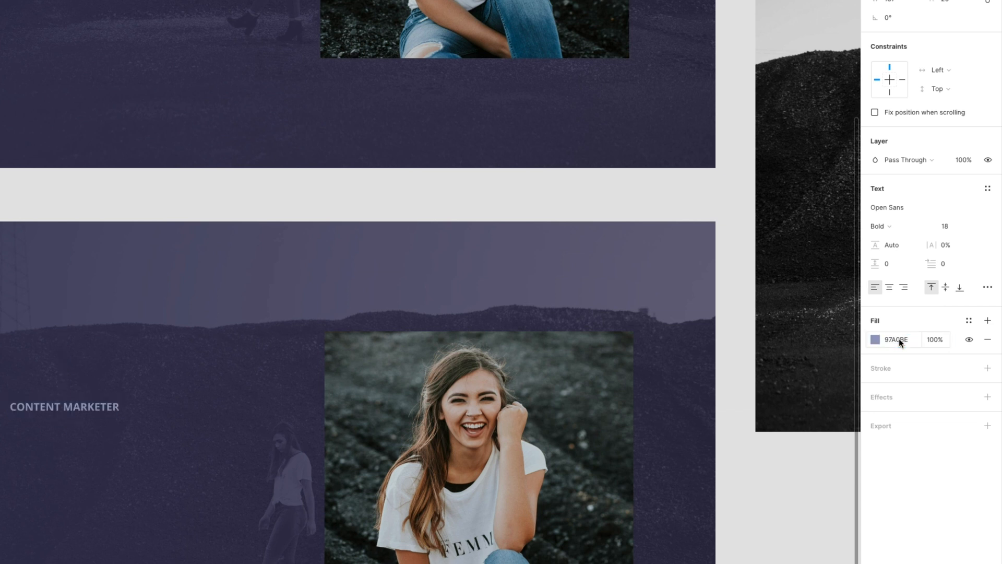
- Move the CONTENT MARKETER label into place at X 205, Y 280
left_click(45, 215)
left_click(77, 407)
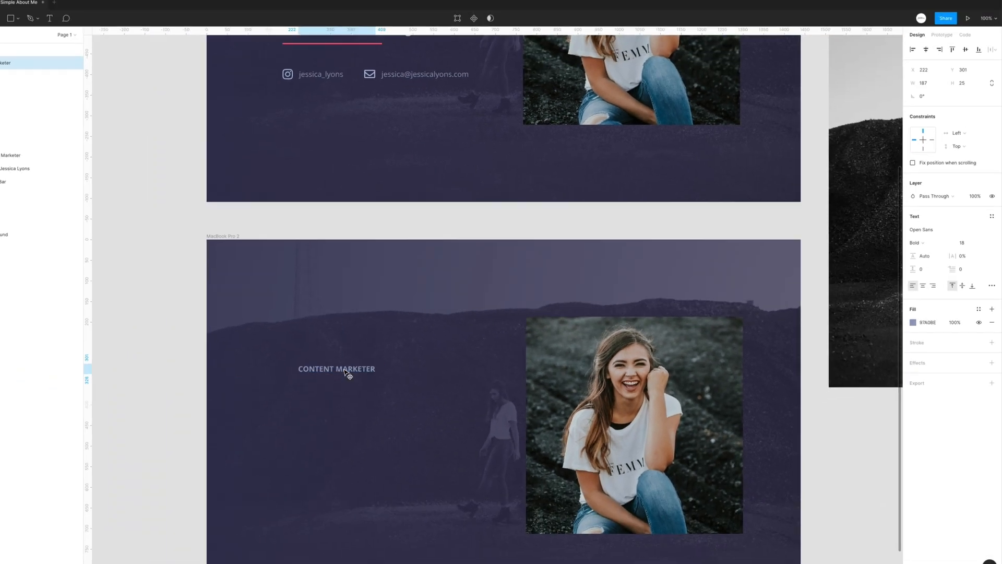
left_click_drag(344, 369, 337, 361)
scroll(340, 345, "up", 2)
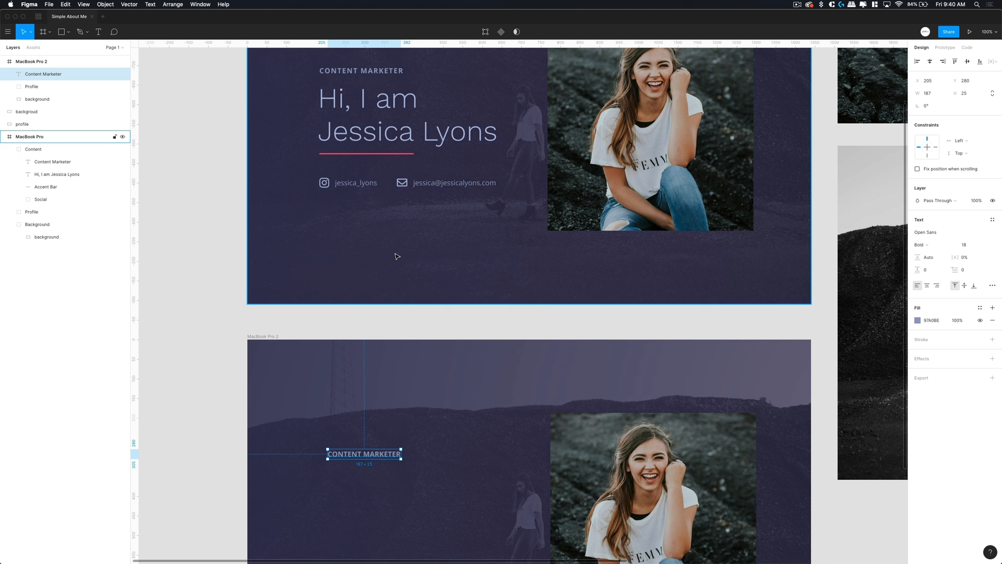
scroll(397, 256, "down", 6)
left_click(403, 346)
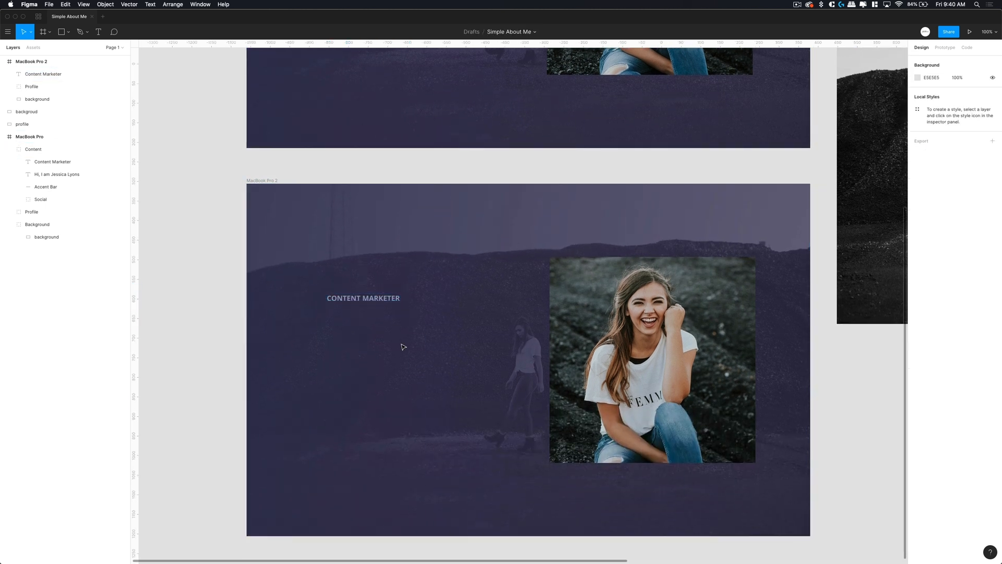
- Add a two-line text below the label: 'Hi, I am' followed by the person's name
left_click(403, 347)
key("t")
left_click(330, 334)
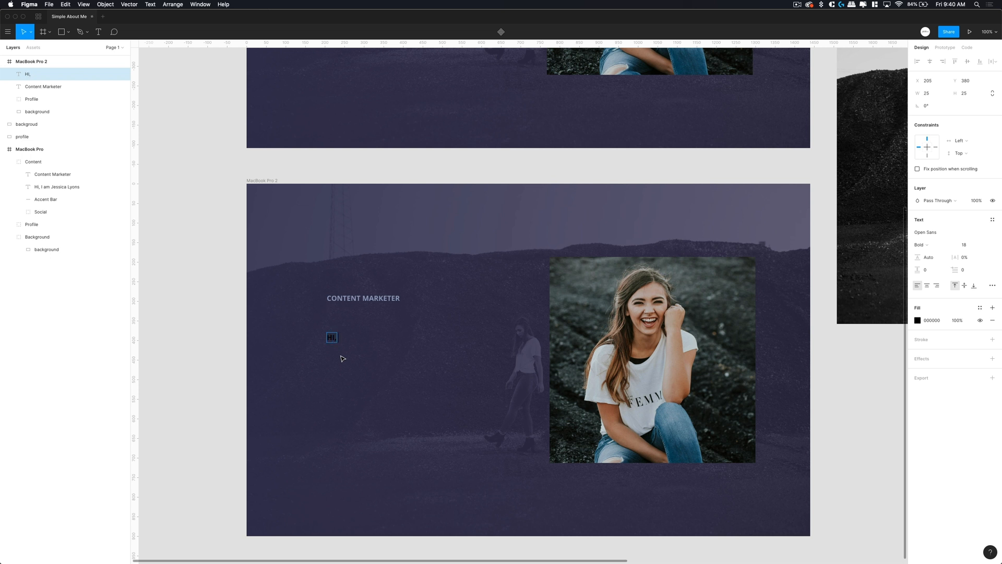
type("Hi, I am")
key("Return")
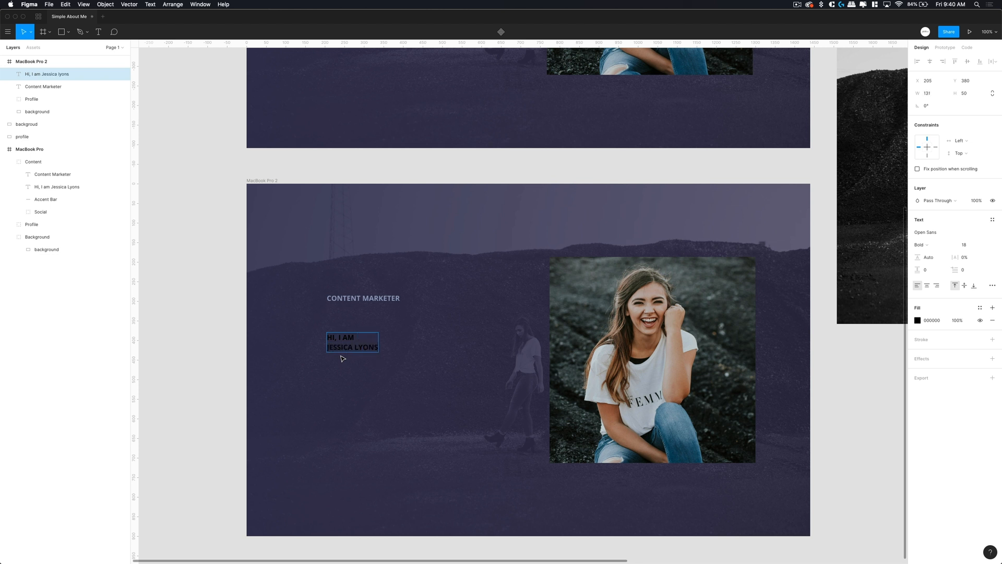
- Copy the B4BFE3 fill colour from the first frame's greeting heading
scroll(341, 336, "up", 5)
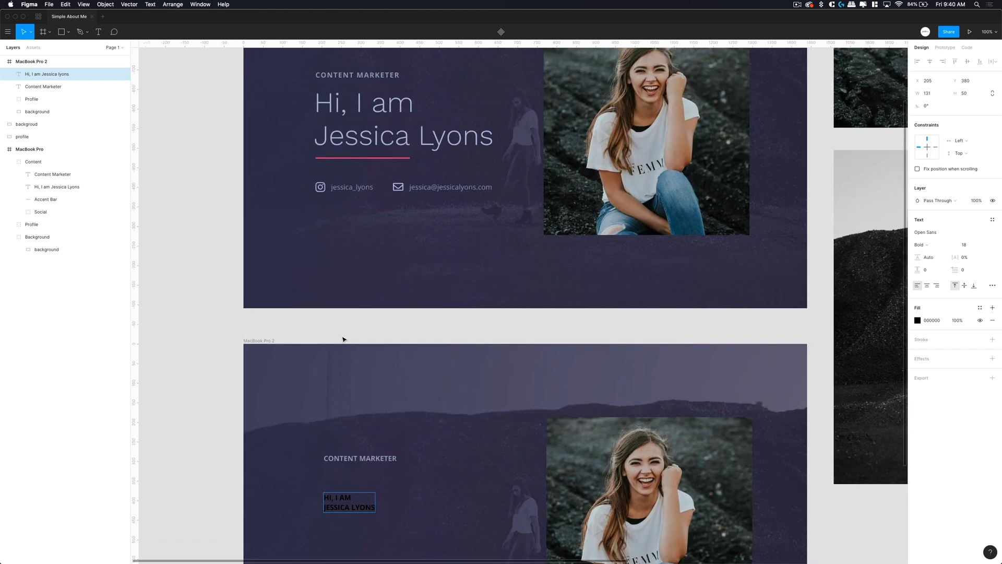
left_click(393, 107)
left_click(394, 107)
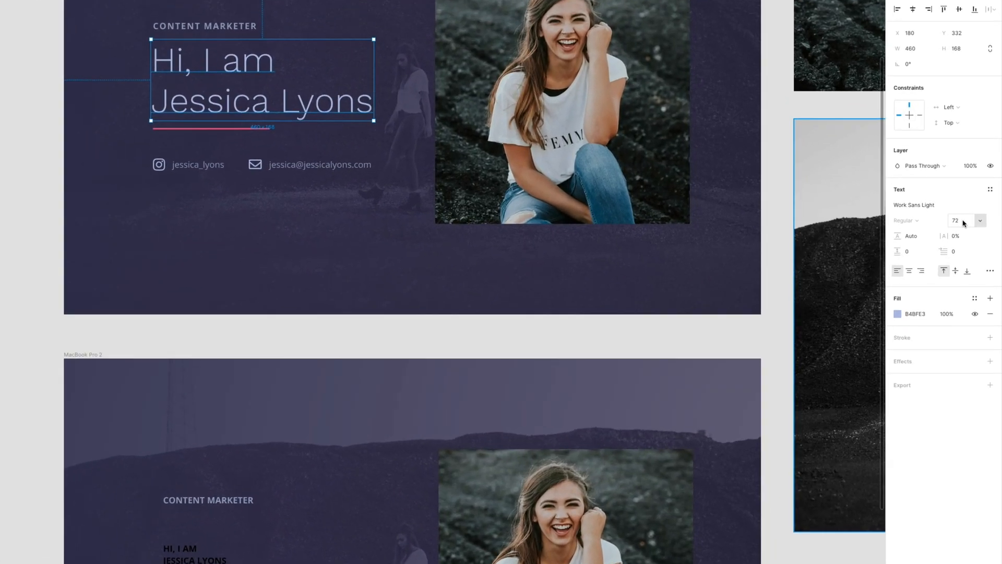
left_click(913, 320)
key("ctrl+c")
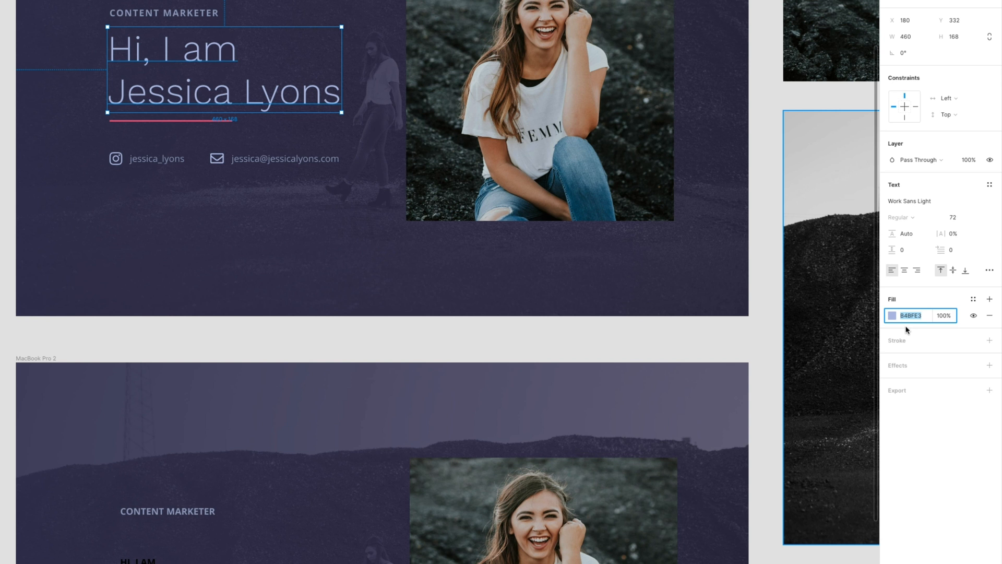
scroll(213, 459, "down", 3)
- Colour the second frame's new heading lavender B4BFE3
left_click(140, 441)
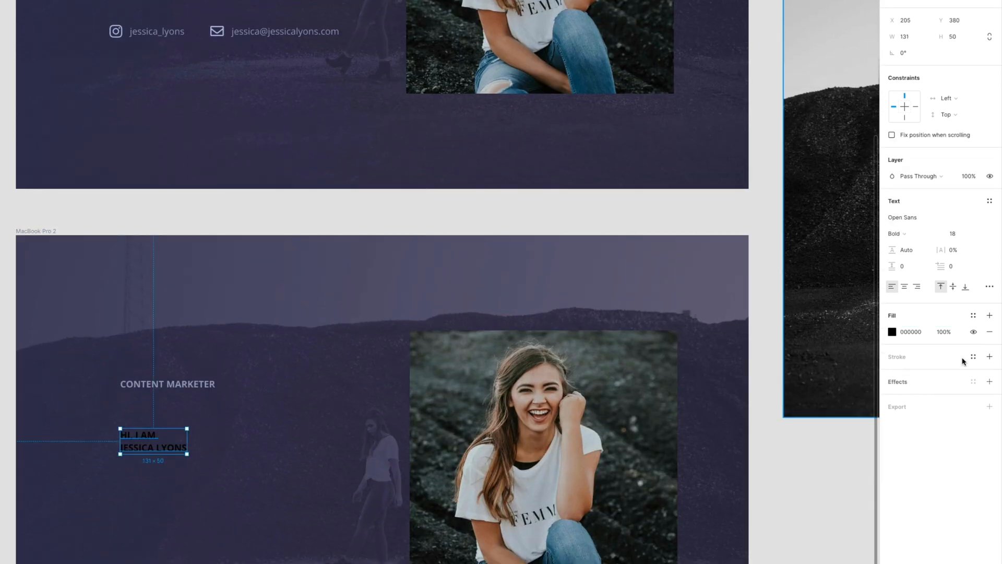
left_click(908, 332)
key("ctrl+v")
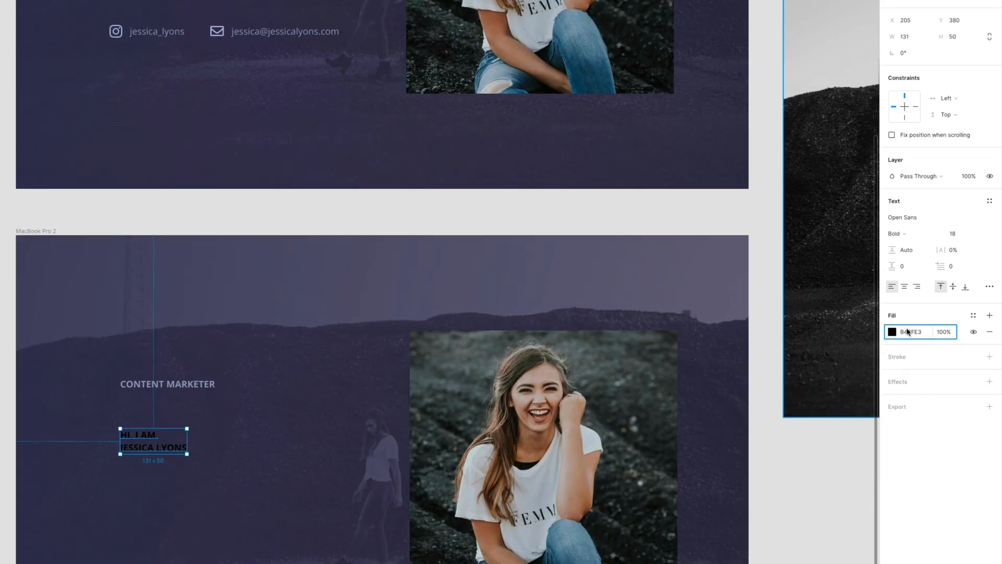
key("Return")
- Set the heading font to Work Sans Regular
left_click(927, 217)
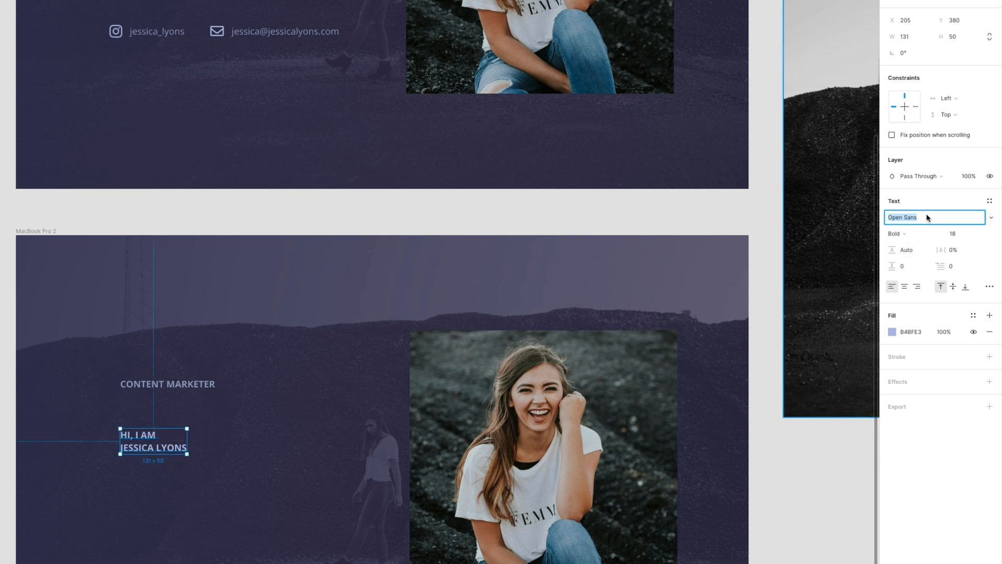
type("Work")
key("Return")
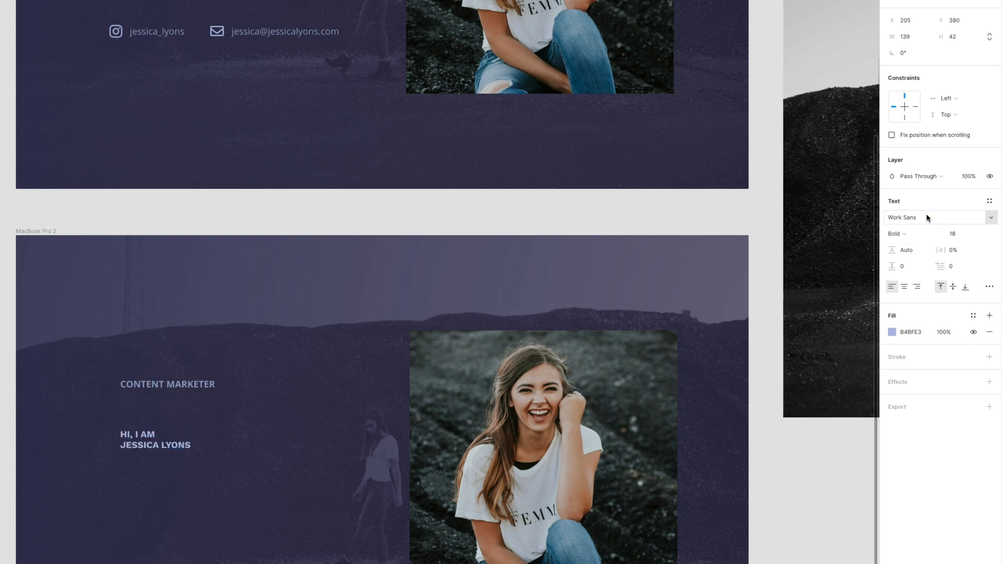
left_click(897, 234)
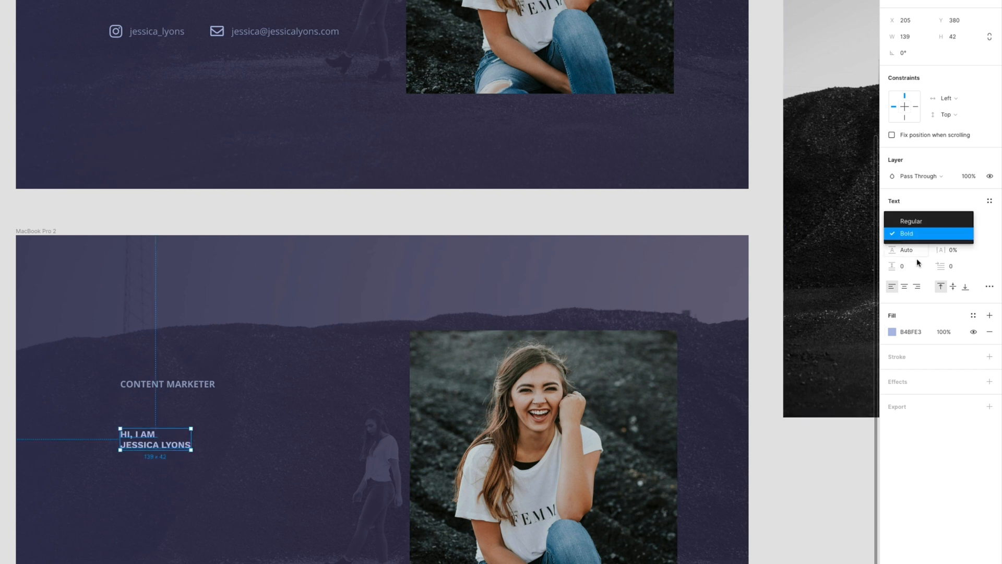
left_click(965, 197)
left_click(907, 233)
left_click(912, 222)
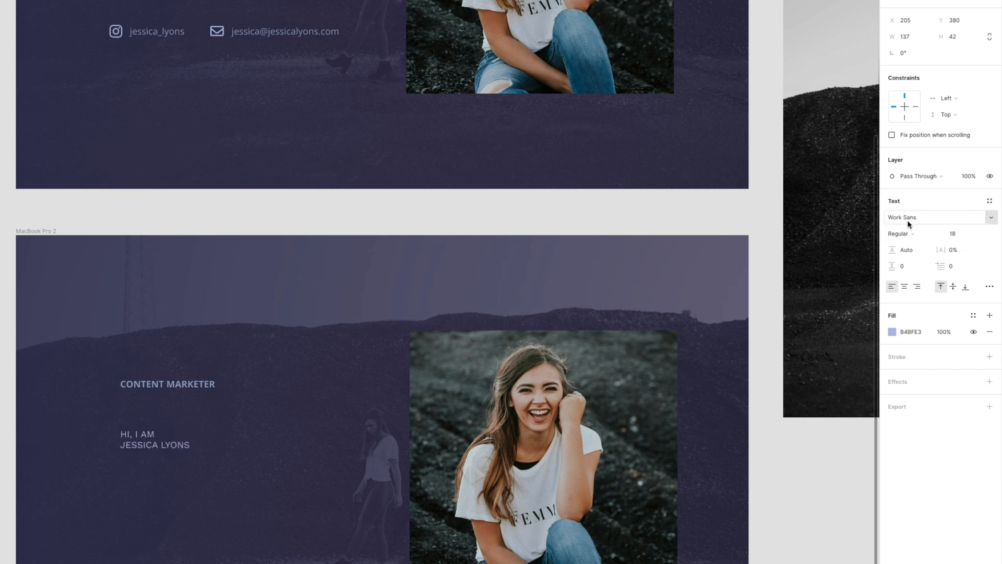
- Compare with the first frame's heading and switch the new heading to Work Sans Light
scroll(199, 156, "up", 4)
left_click(197, 145)
left_click(197, 146)
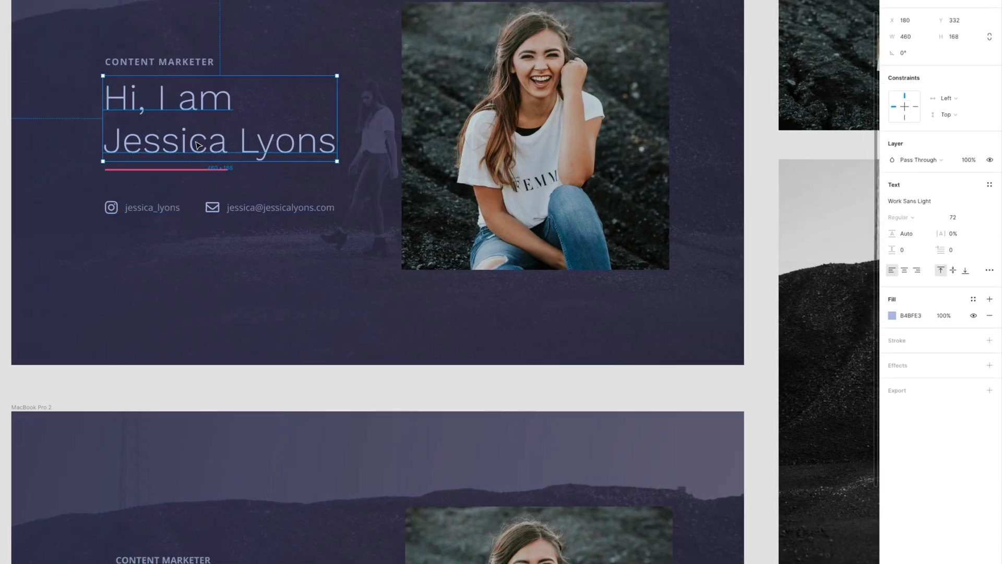
scroll(222, 371, "down", 3)
left_click(147, 488)
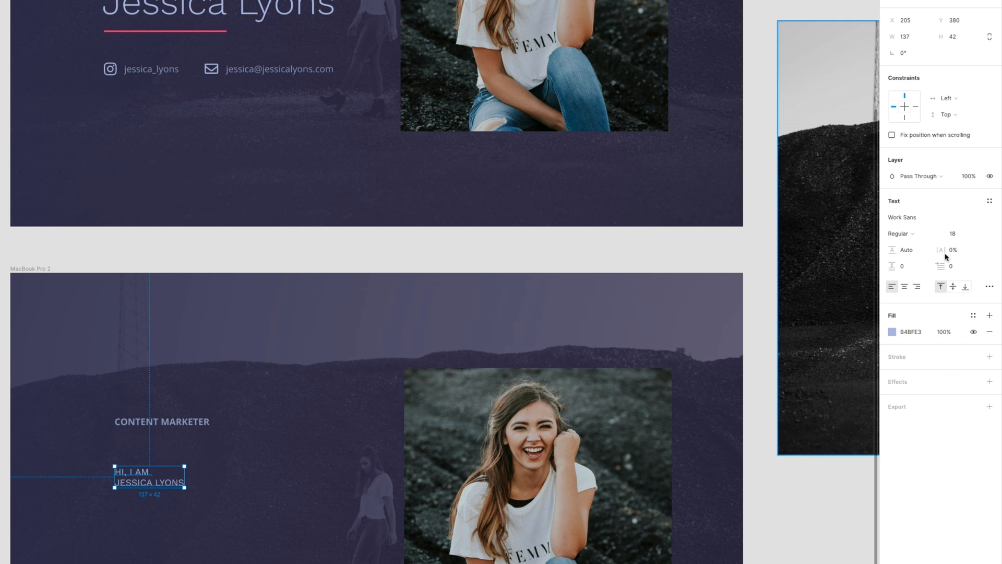
left_click(939, 219)
left_click(939, 219)
left_click(991, 217)
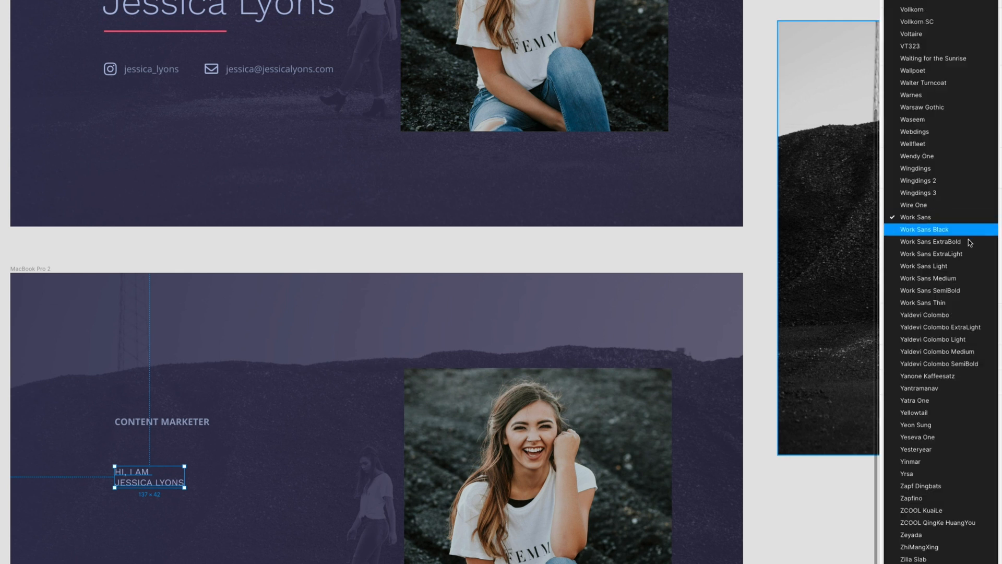
left_click(942, 266)
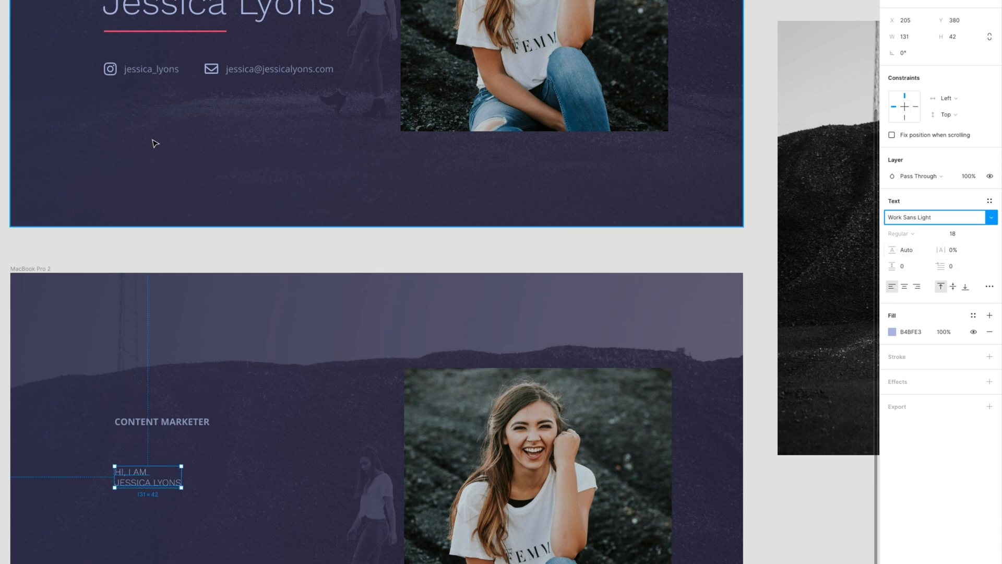
- Check the first frame's heading, then set the new heading's font size to 72
scroll(152, 141, "up", 3)
left_click(167, 119)
double_click(171, 116)
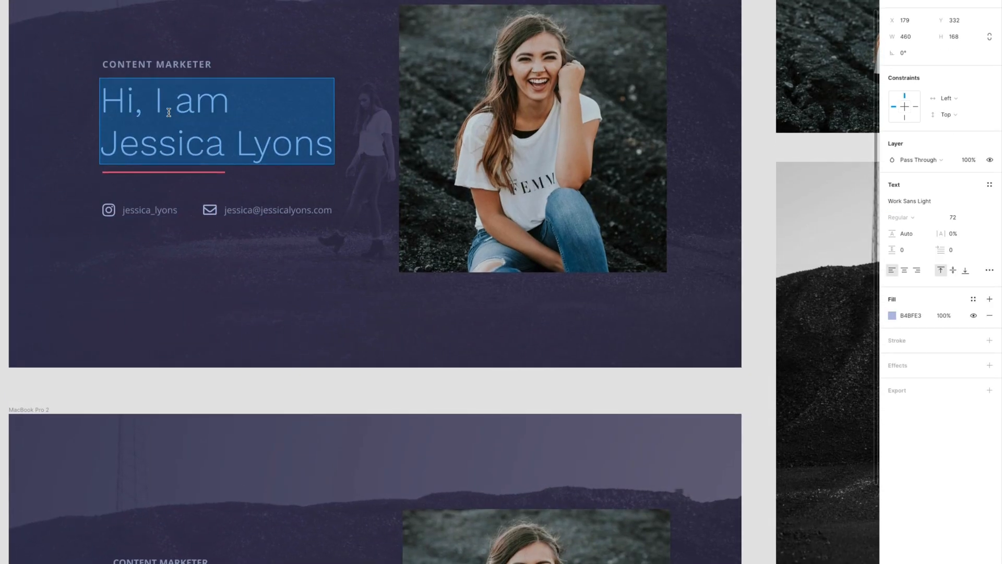
key("Escape")
scroll(77, 384, "down", 4)
scroll(77, 384, "up", 1)
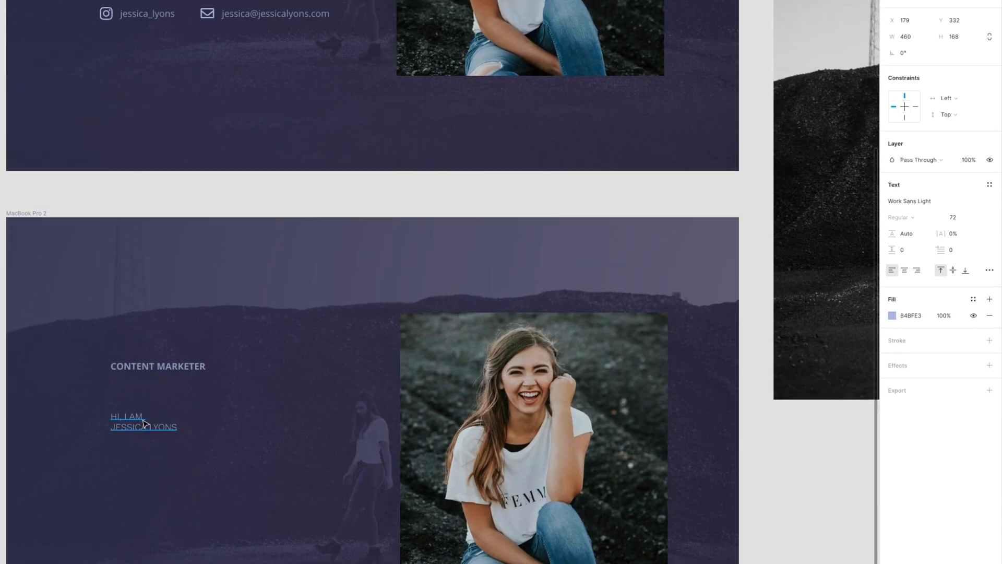
left_click(144, 424)
left_click(962, 236)
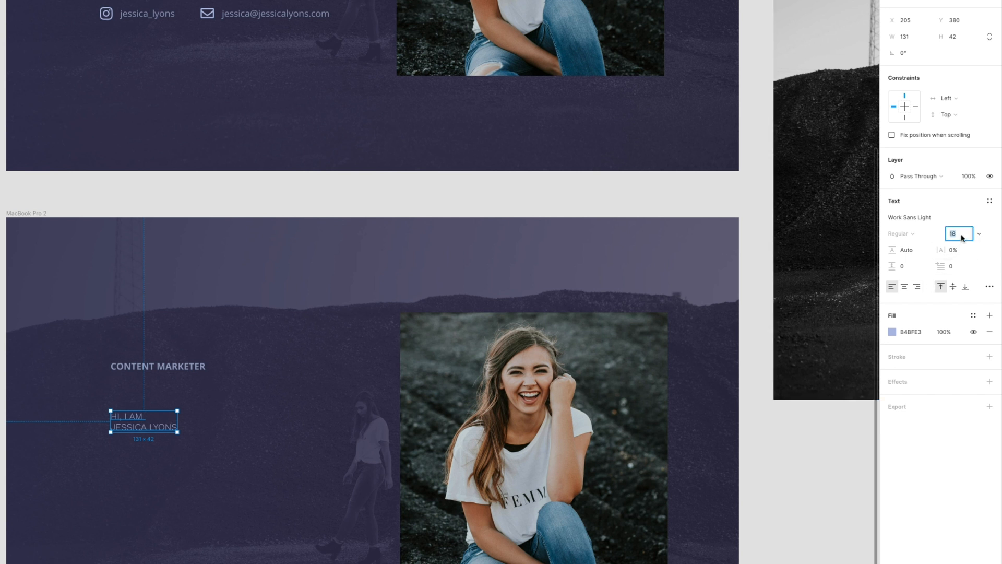
type("72")
key("Return")
- Turn off Uppercase, undo the accidental frame move, and nudge the heading slightly up
left_click(990, 286)
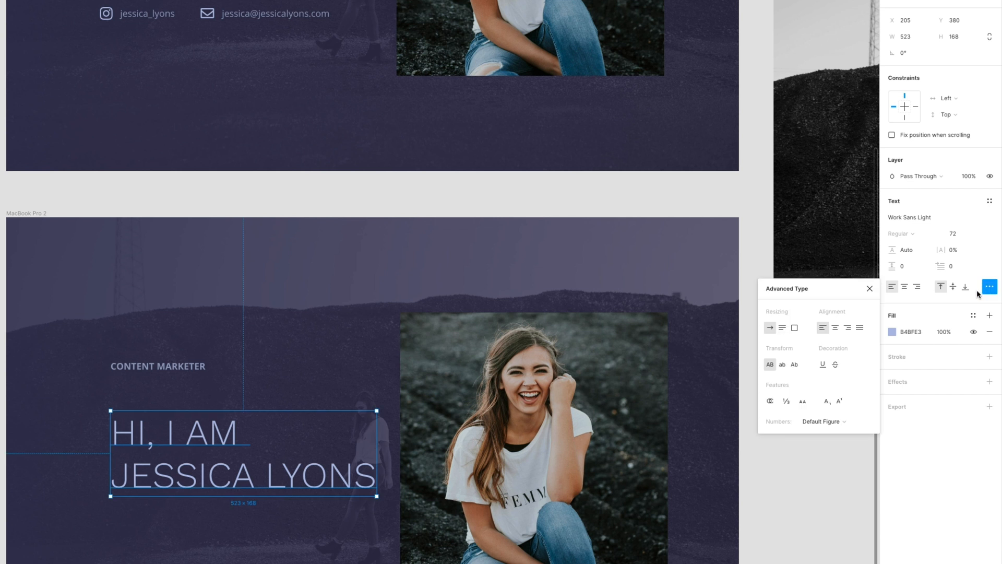
left_click(769, 364)
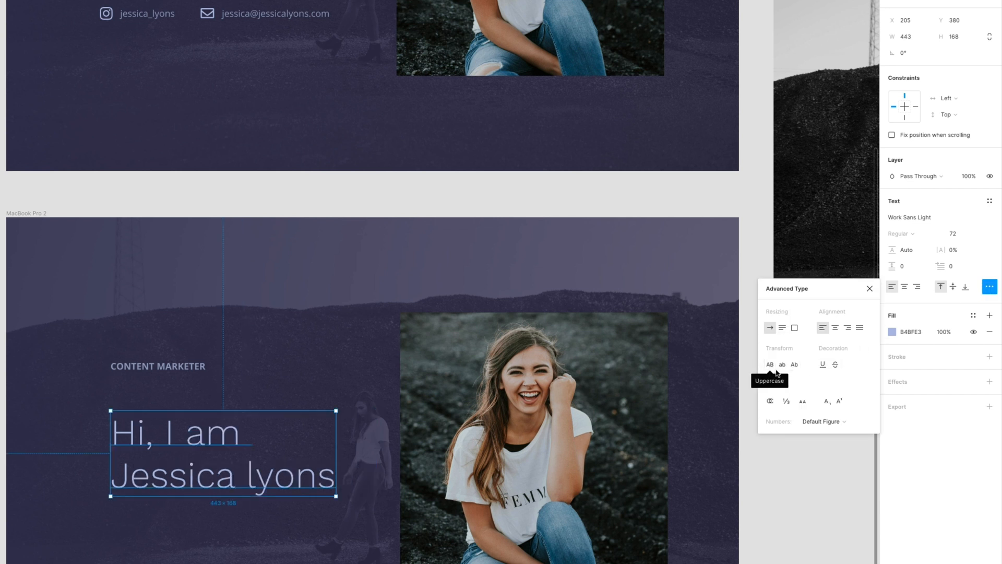
key("Escape")
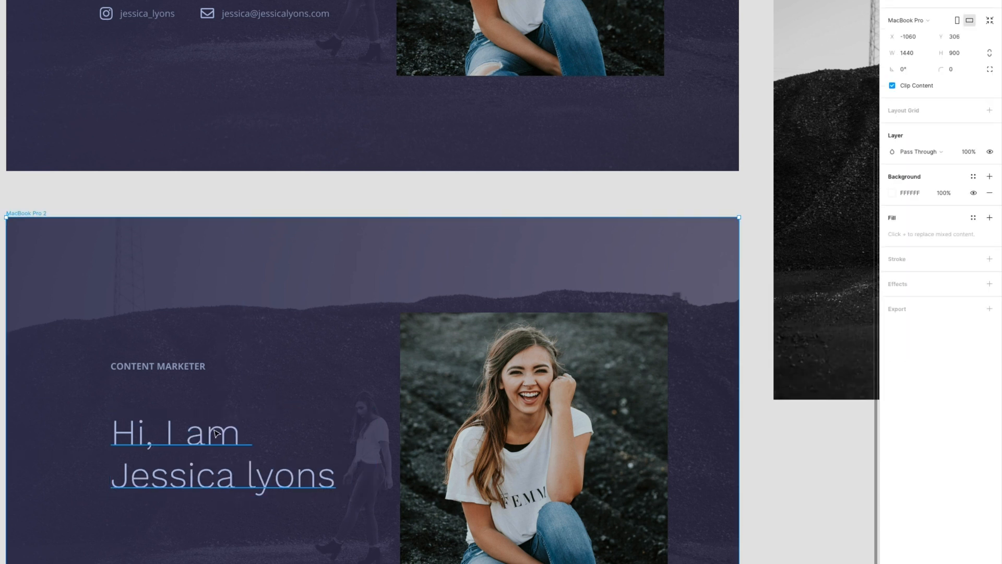
left_click_drag(210, 435, 202, 433)
key("super+z")
left_click(204, 435)
left_click_drag(198, 438, 197, 425)
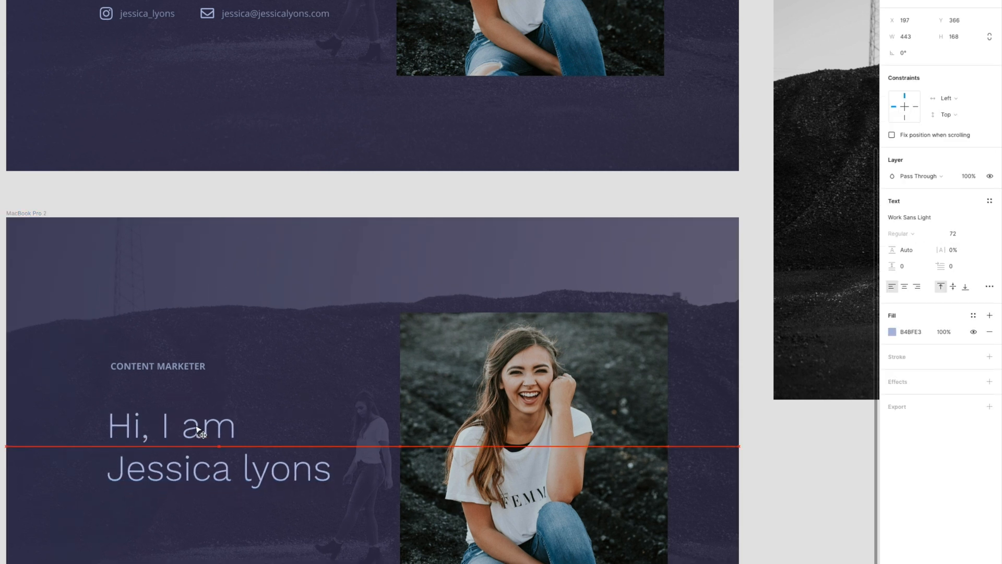
- Give the CONTENT MARKETER label 10% letter spacing
left_click(175, 368)
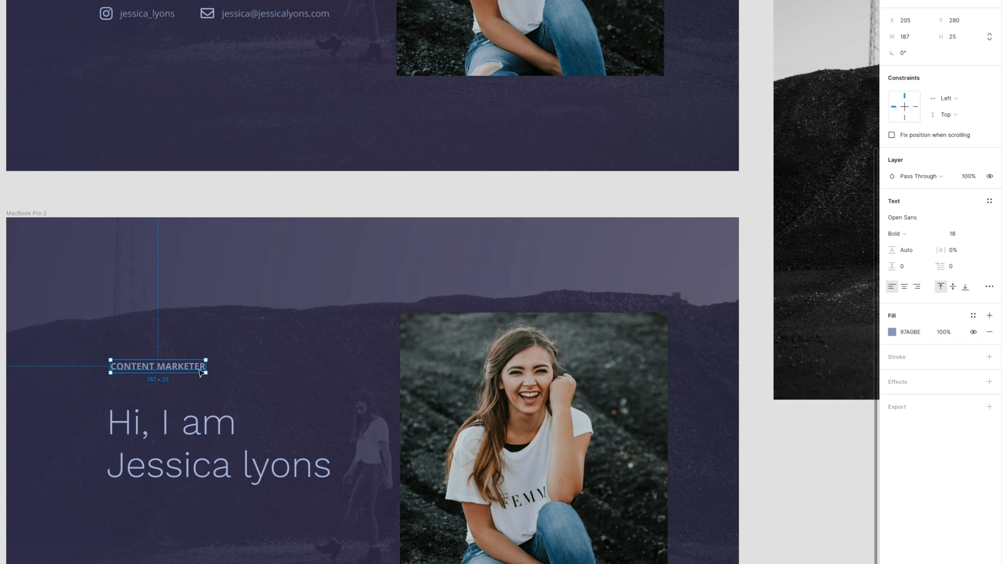
left_click(949, 252)
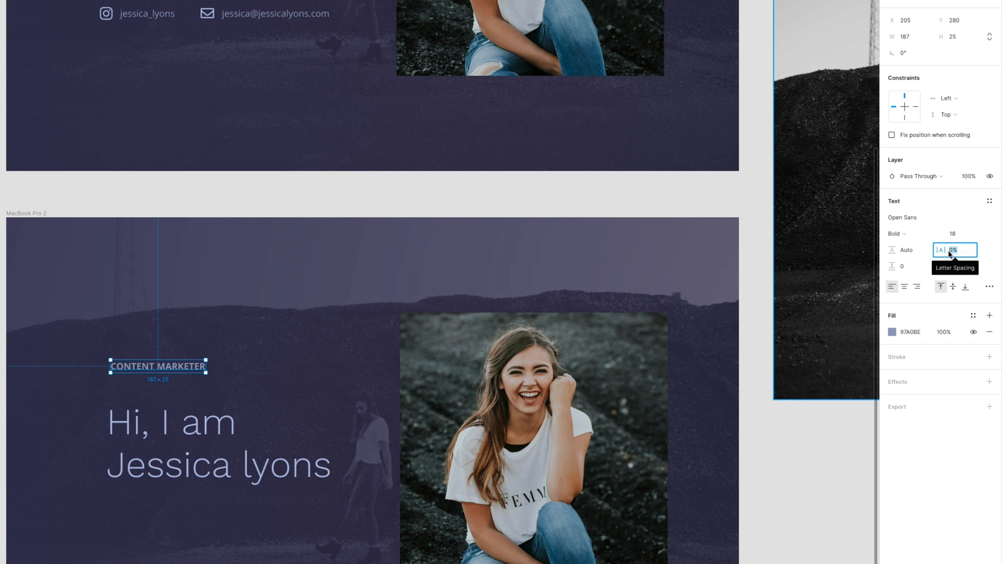
key("Return")
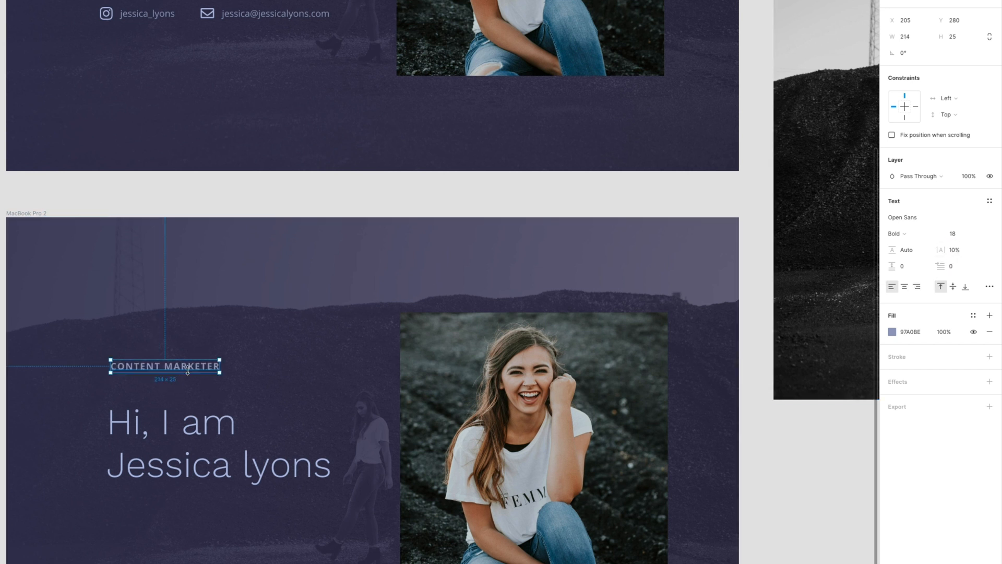
- Move the greeting heading up about 15 px
scroll(182, 375, "down", 3)
left_click(202, 351)
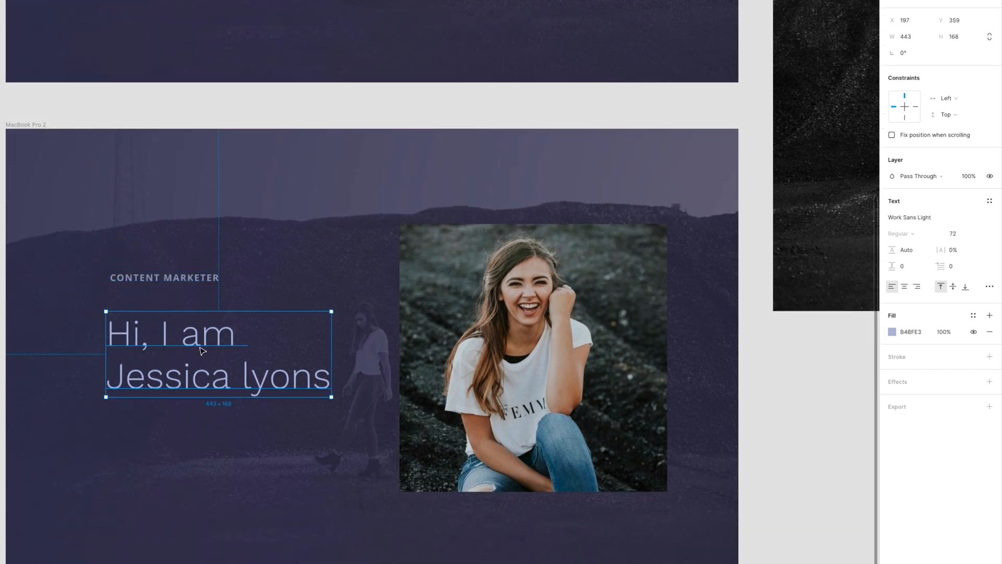
left_click_drag(204, 345, 204, 336)
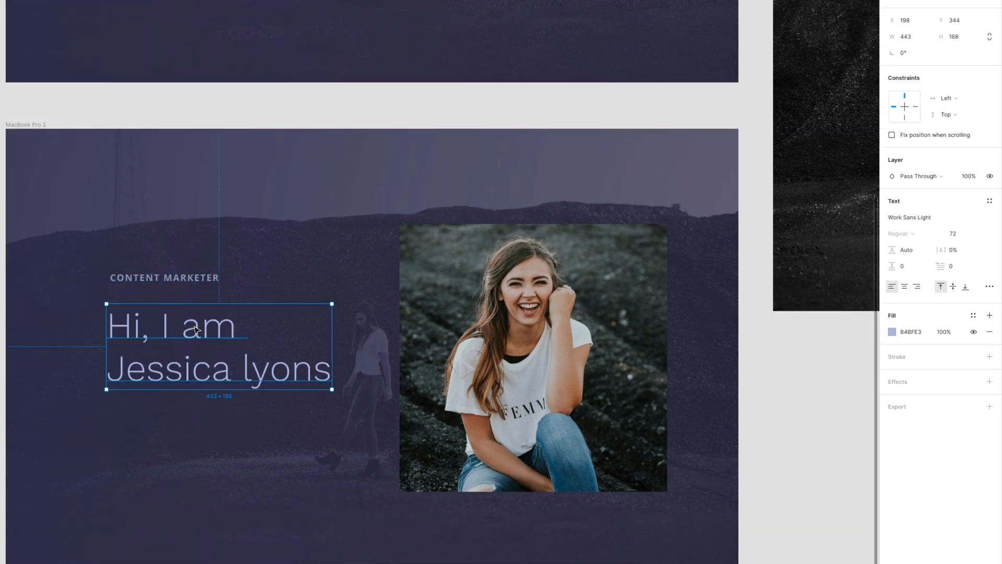
- Capitalise the first letter of the surname in the greeting heading
double_click(256, 371)
left_click(254, 371)
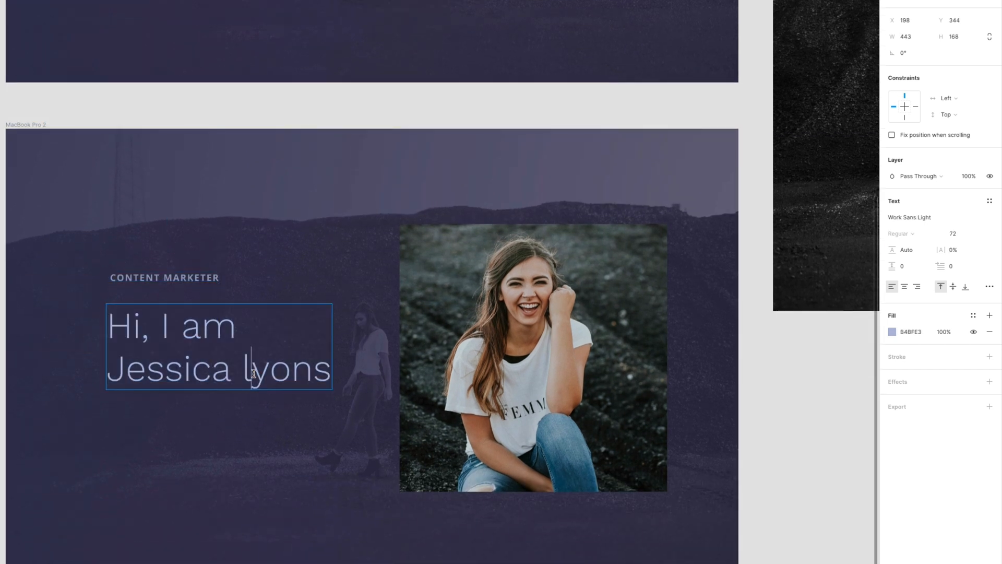
key("BackSpace")
type("L")
key("Escape")
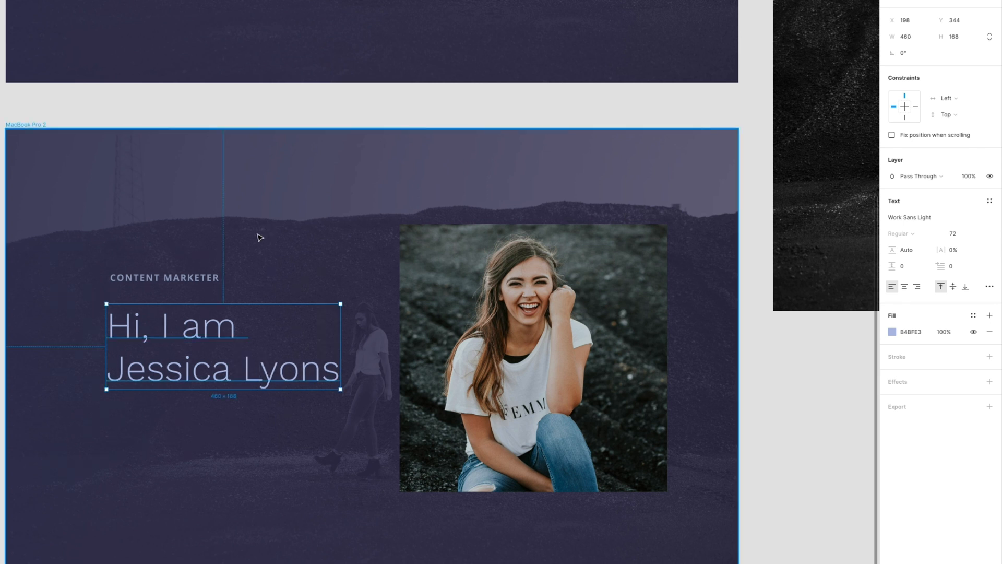
key("Escape")
scroll(260, 235, "up", 4)
scroll(259, 233, "up", 1)
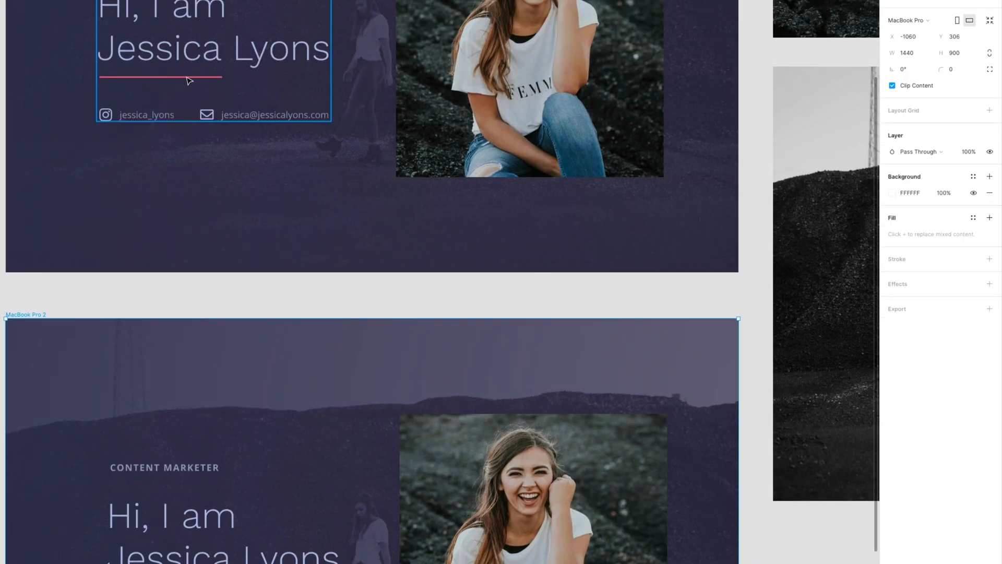
scroll(226, 87, "down", 4)
scroll(228, 386, "down", 1)
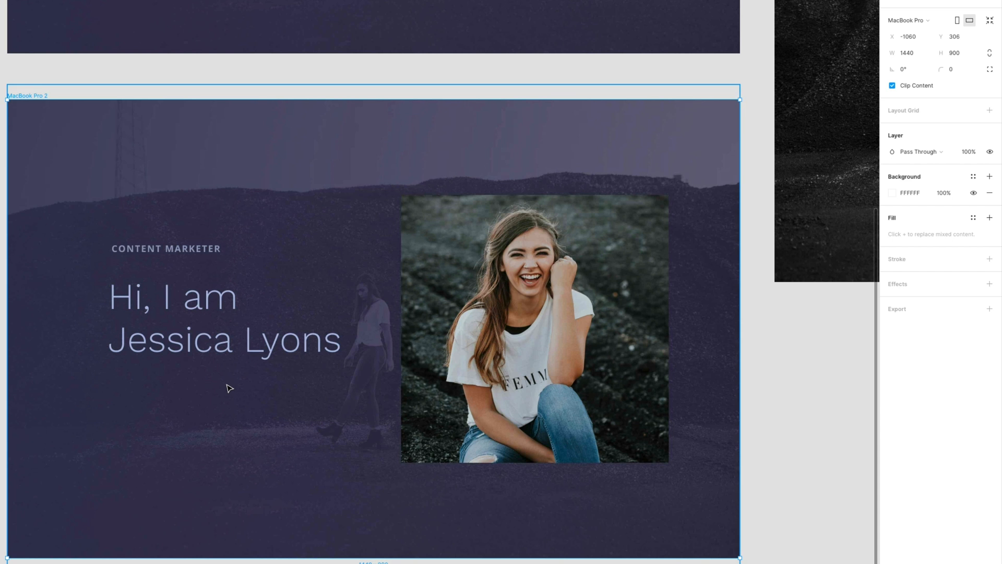
scroll(224, 384, "up", 5)
scroll(221, 384, "left", 2)
scroll(221, 383, "down", 1)
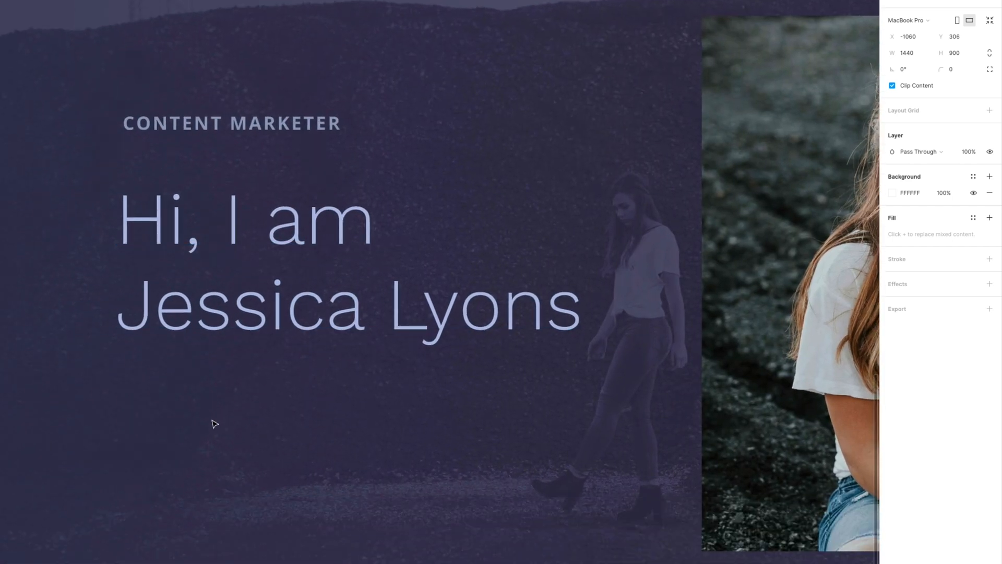
- Draw a 3 px tall rectangle bar under the heading's first name
mouse_move(117, 346)
left_mouse_down()
mouse_move(197, 375)
mouse_move(362, 376)
mouse_move(365, 353)
left_mouse_up()
left_click_drag(365, 354, 365, 352)
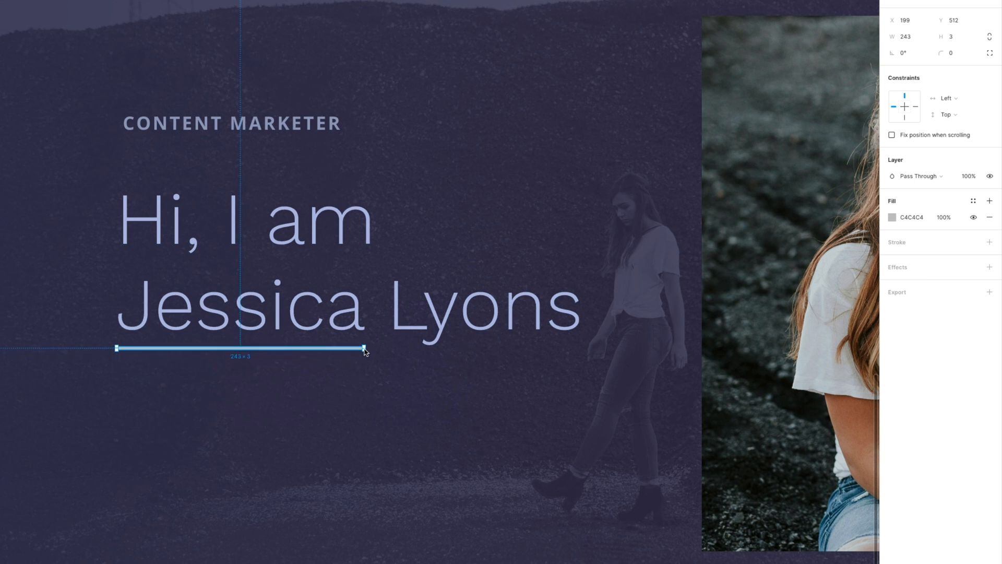
scroll(365, 349, "down", 3)
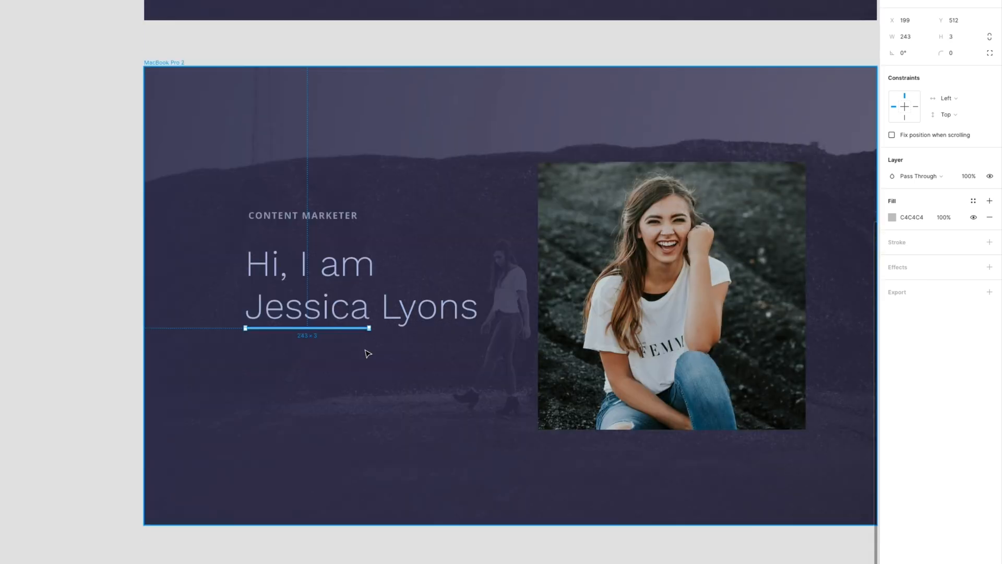
scroll(368, 354, "up", 5)
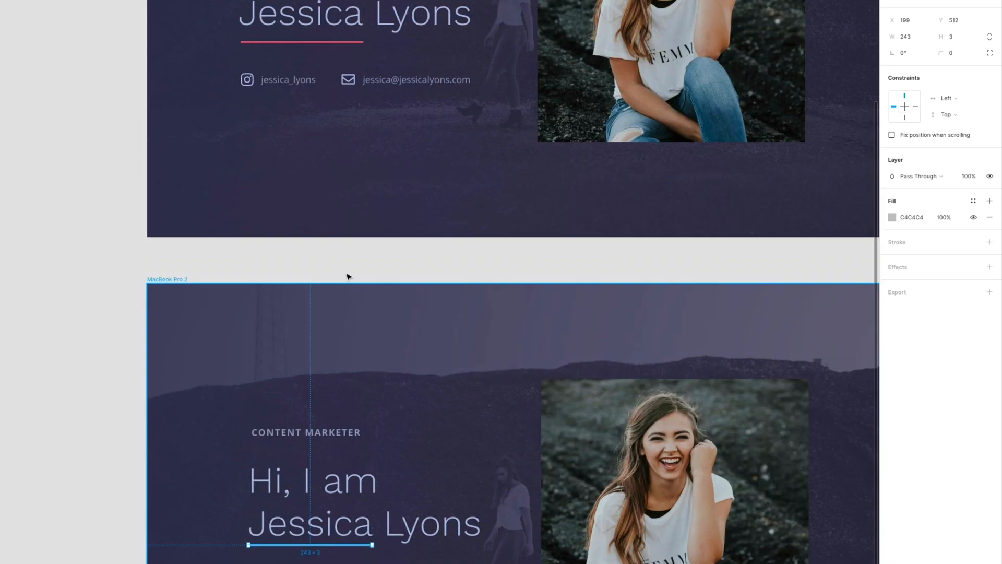
- Copy the first frame's DE677E accent colour and apply it to the new bar
left_click(345, 43)
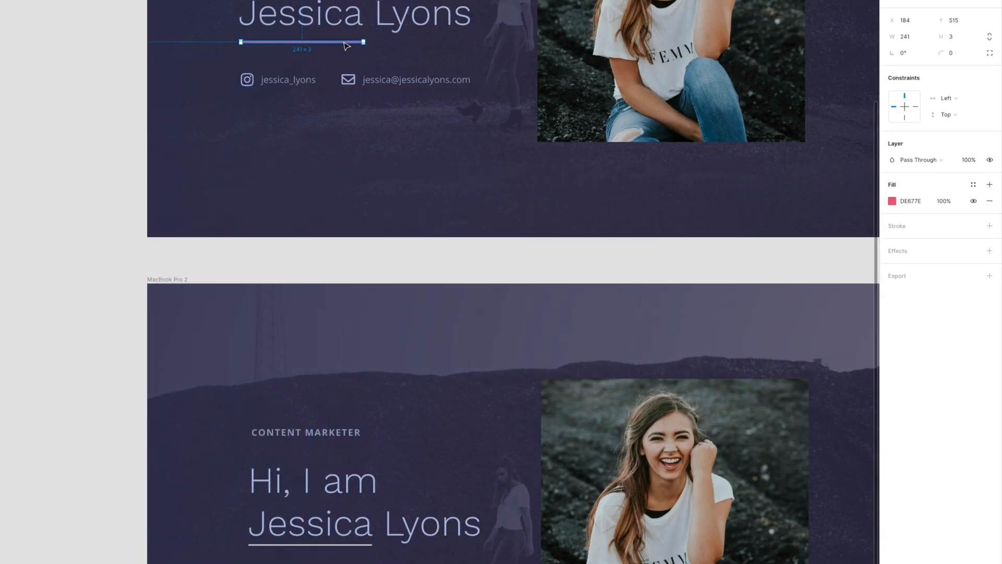
left_click(920, 203)
key("ctrl+c")
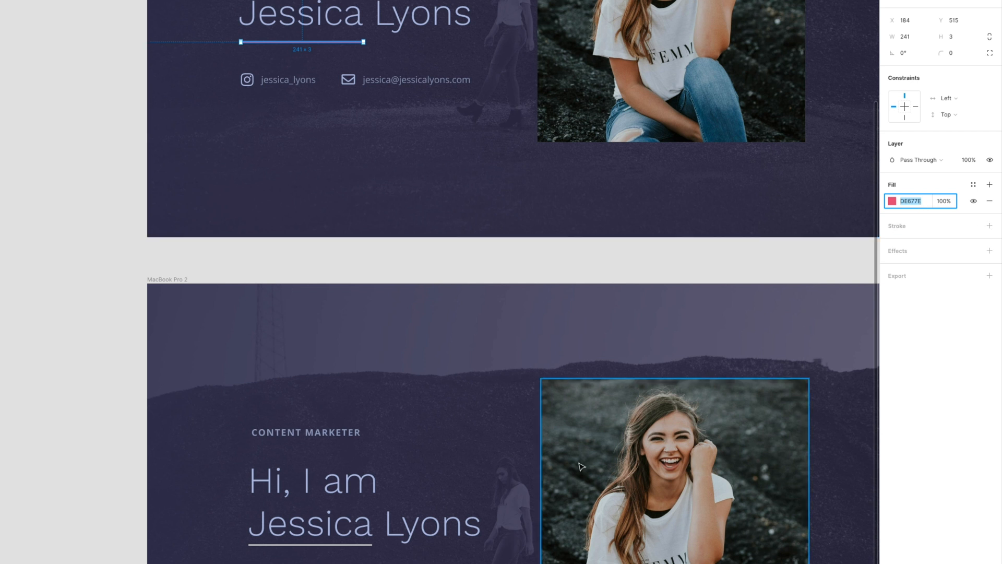
left_click(357, 547)
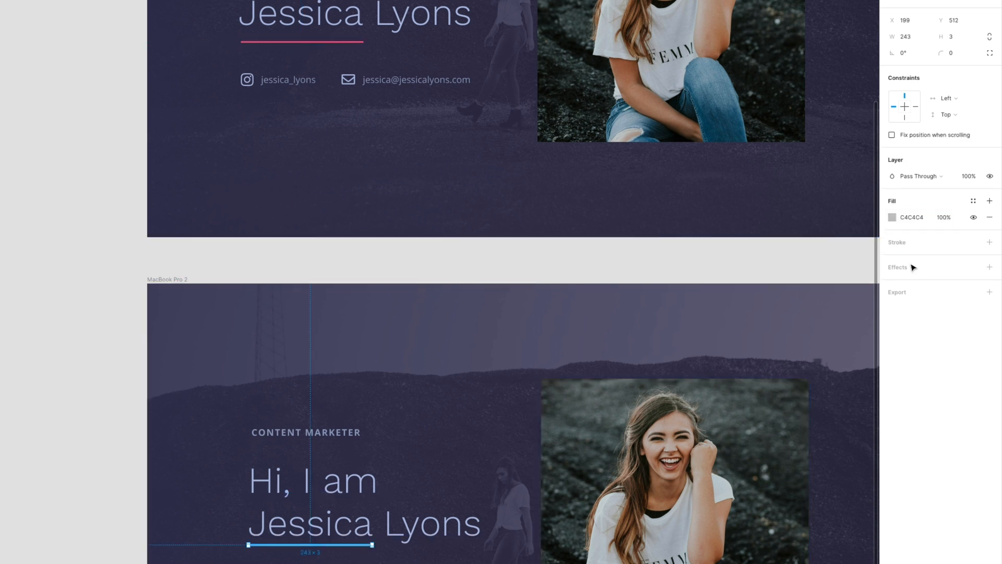
key("ctrl+v")
key("Return")
scroll(462, 436, "down", 3)
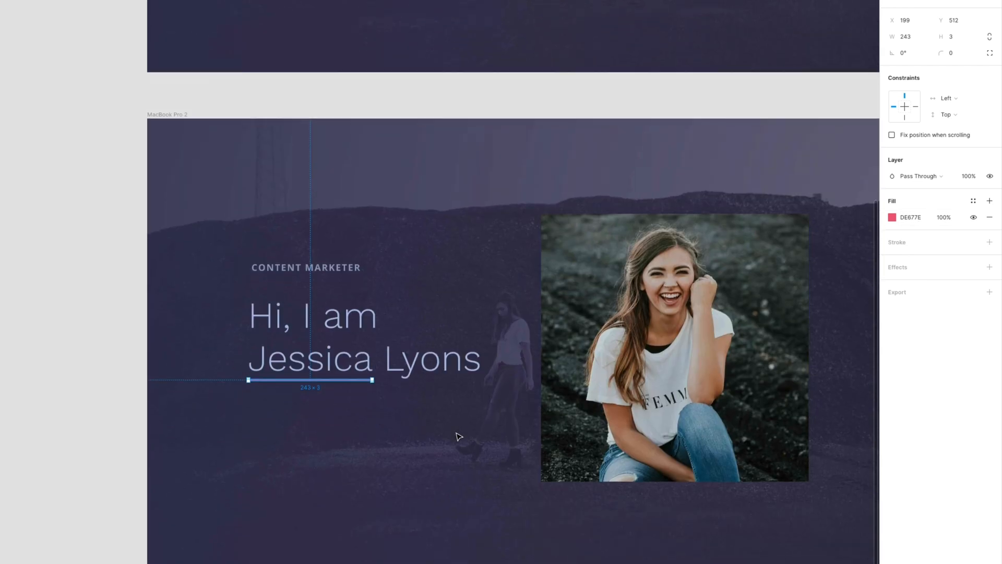
scroll(415, 415, "up", 3)
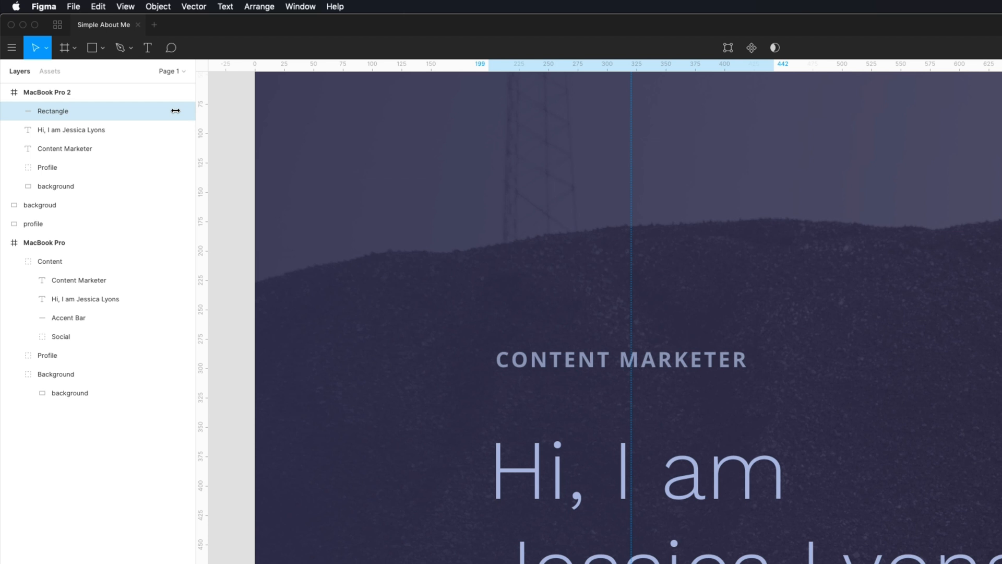
- Show rulers along the canvas edges via the View menu
left_click(127, 6)
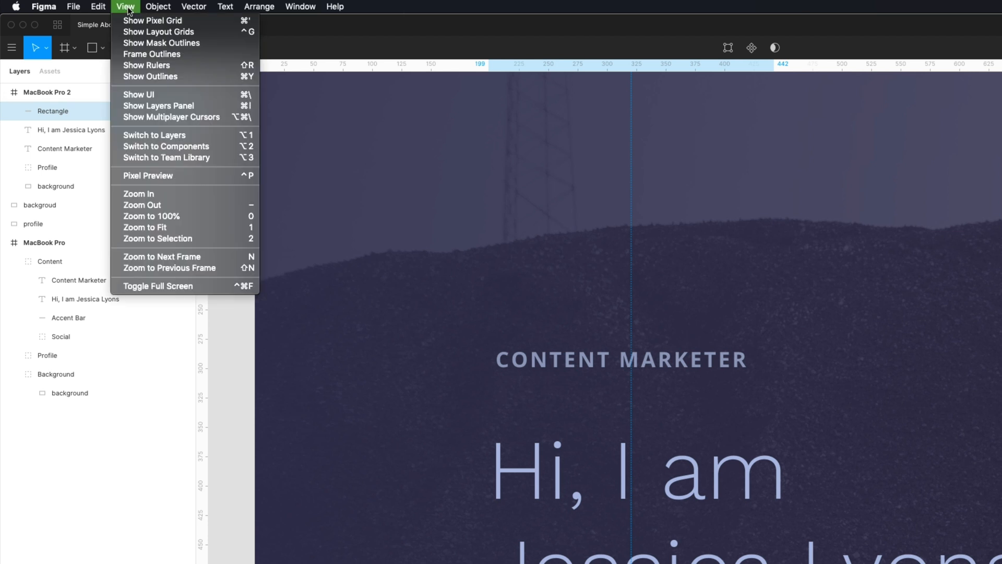
left_click(192, 66)
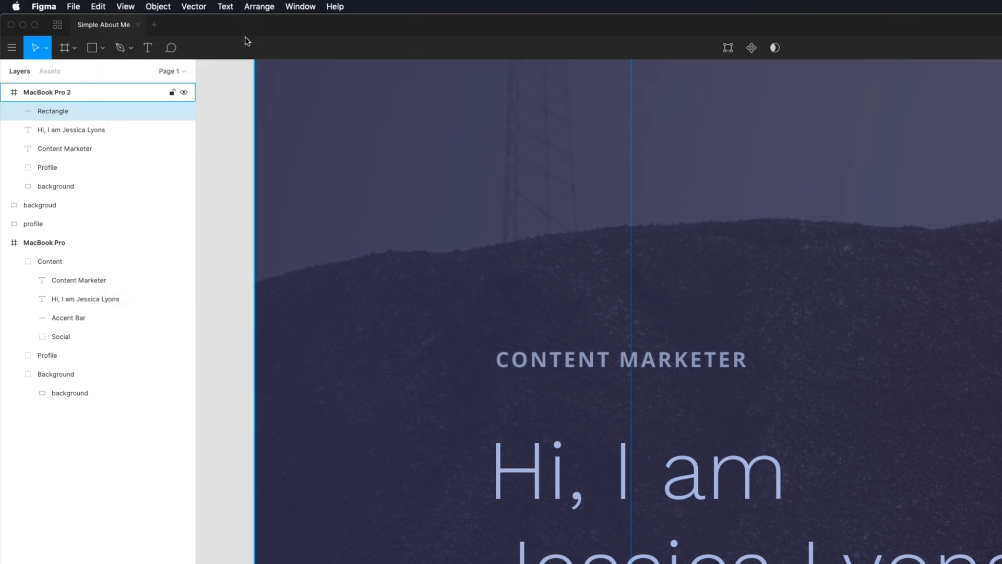
left_click(125, 6)
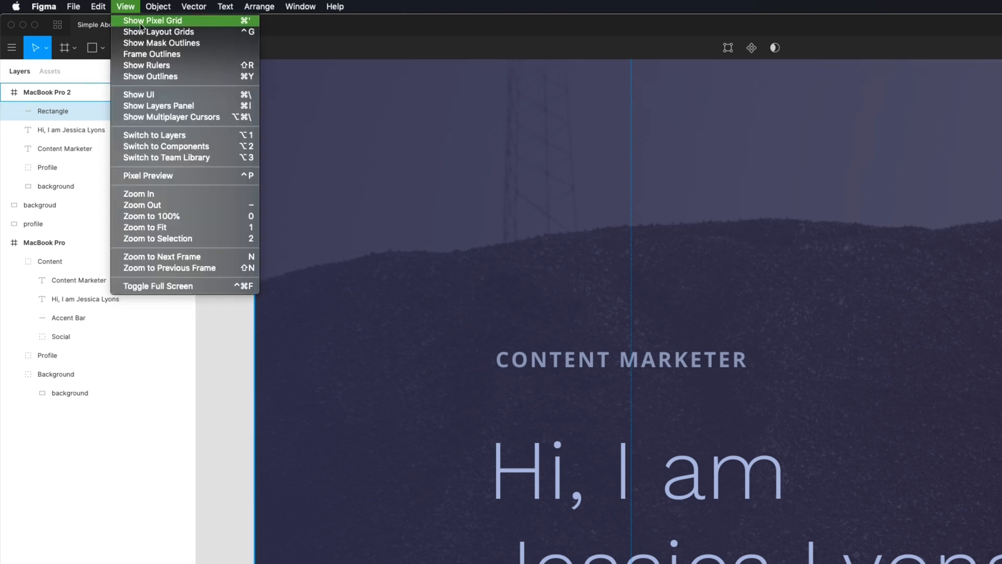
left_click(196, 66)
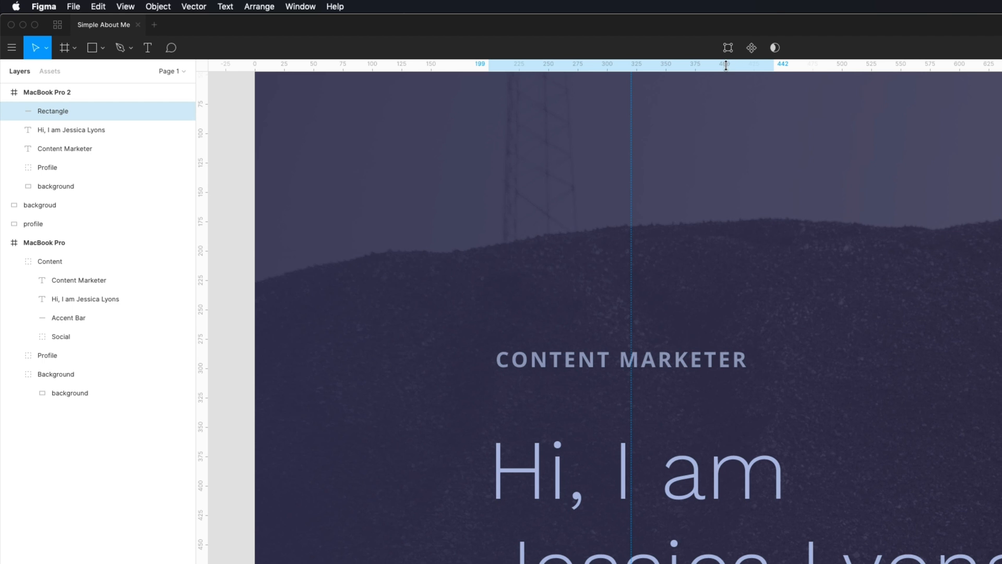
- Add a horizontal guide and a vertical guide at X 442, the pink bar's right end
left_click_drag(726, 65, 721, 137)
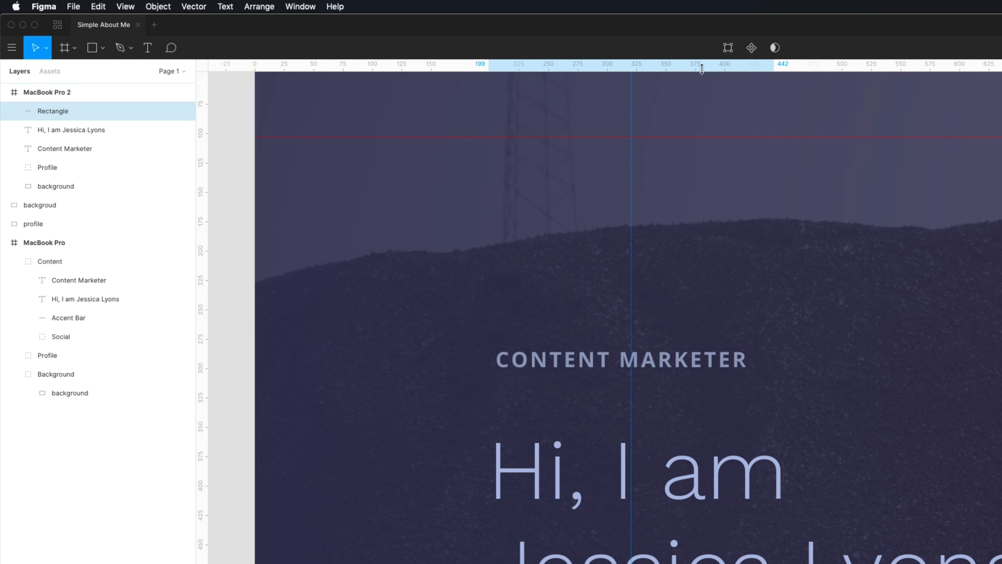
left_click_drag(718, 136, 709, 19)
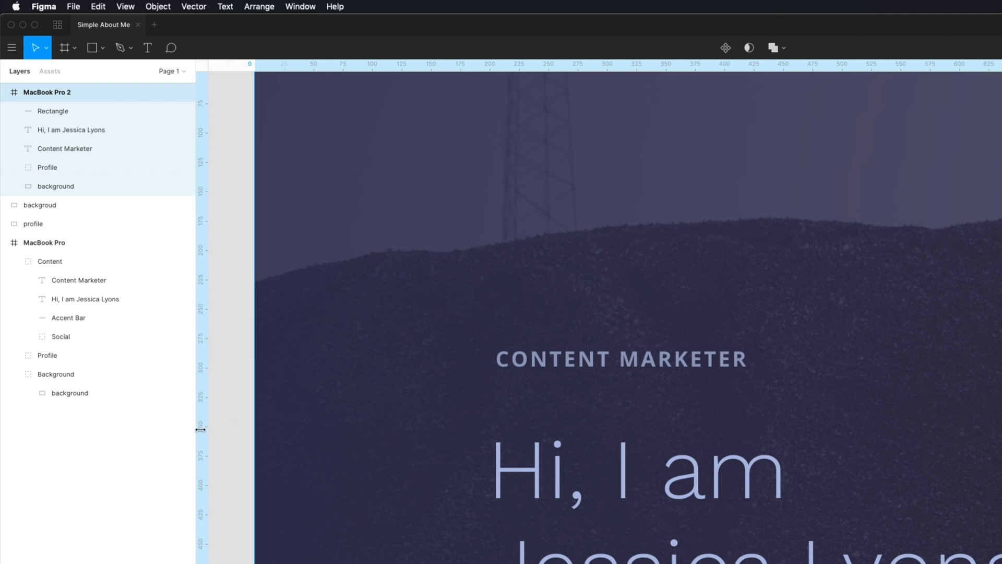
left_click_drag(200, 429, 772, 475)
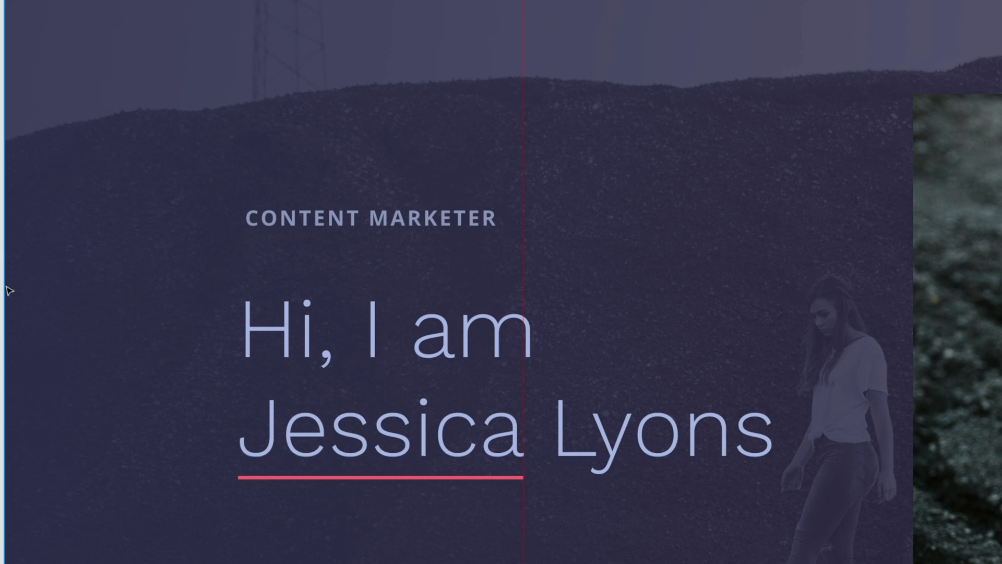
left_click_drag(0, 302, 182, 313)
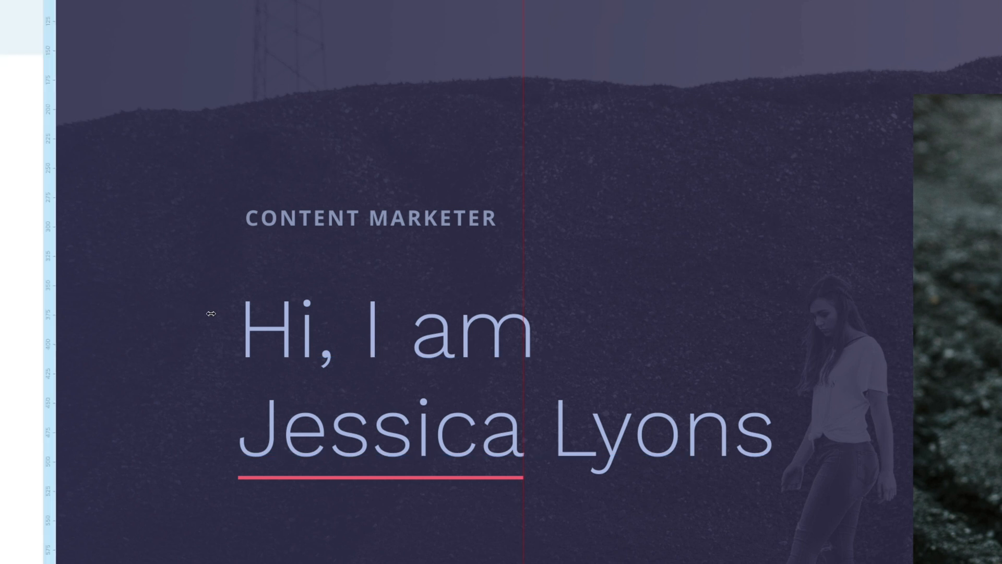
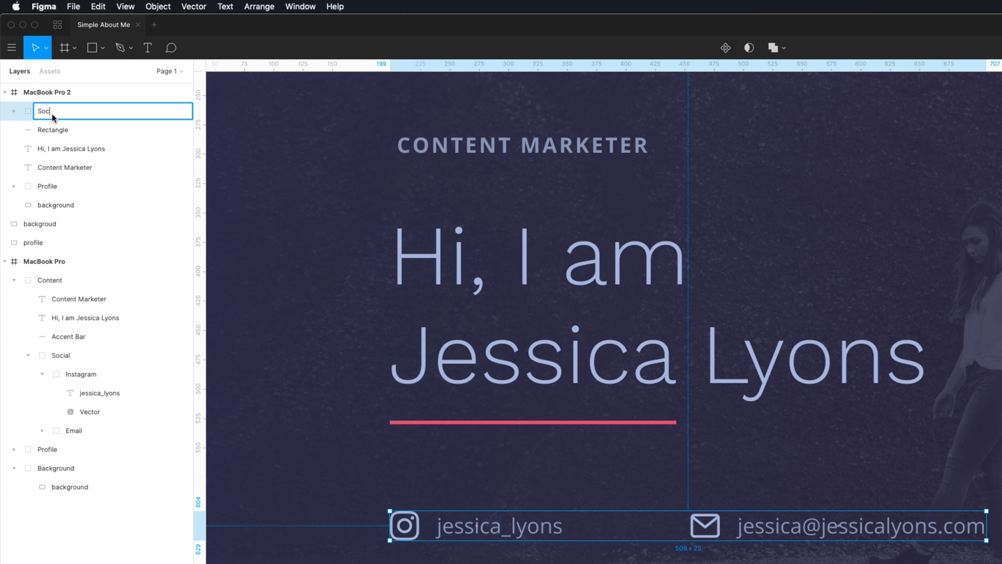
- Name the links group 'Social' and drag it right to line up with the heading text
key("Return")
left_click(182, 111)
left_click(182, 112)
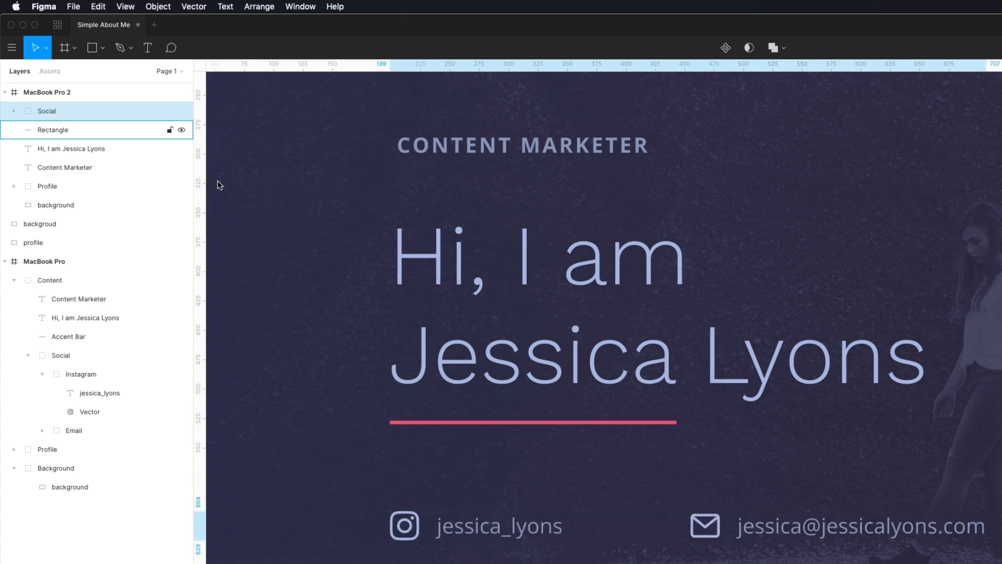
left_click_drag(536, 531, 556, 529)
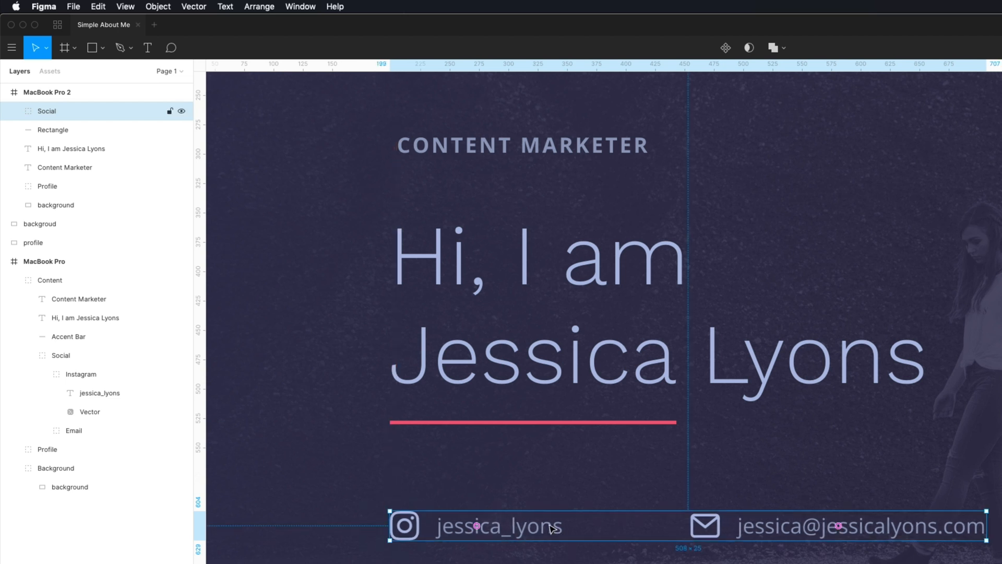
- Nudge the Mail link left so it sits closer to the Instagram handle
double_click(825, 533)
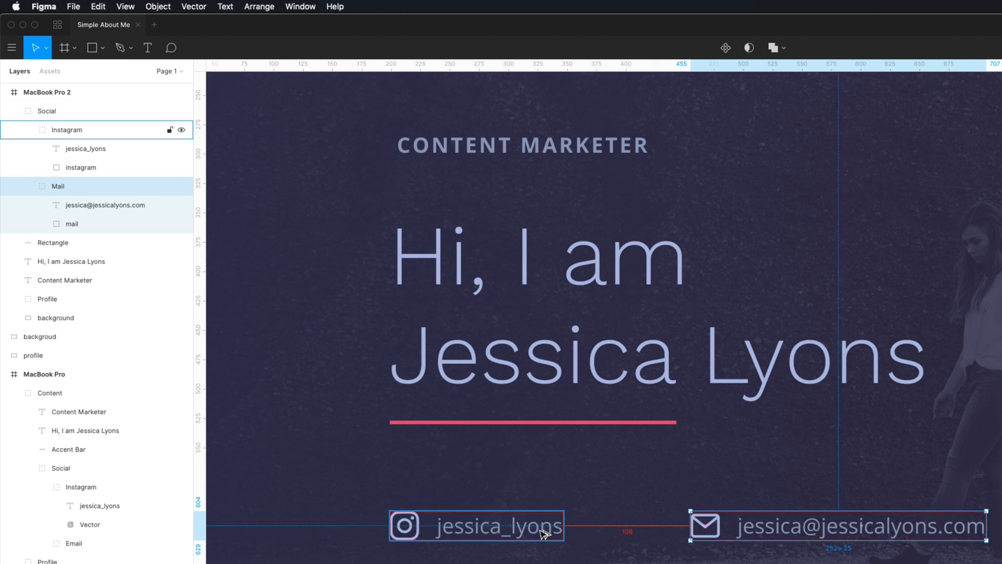
key("shift+Left")
key("shift+Left")
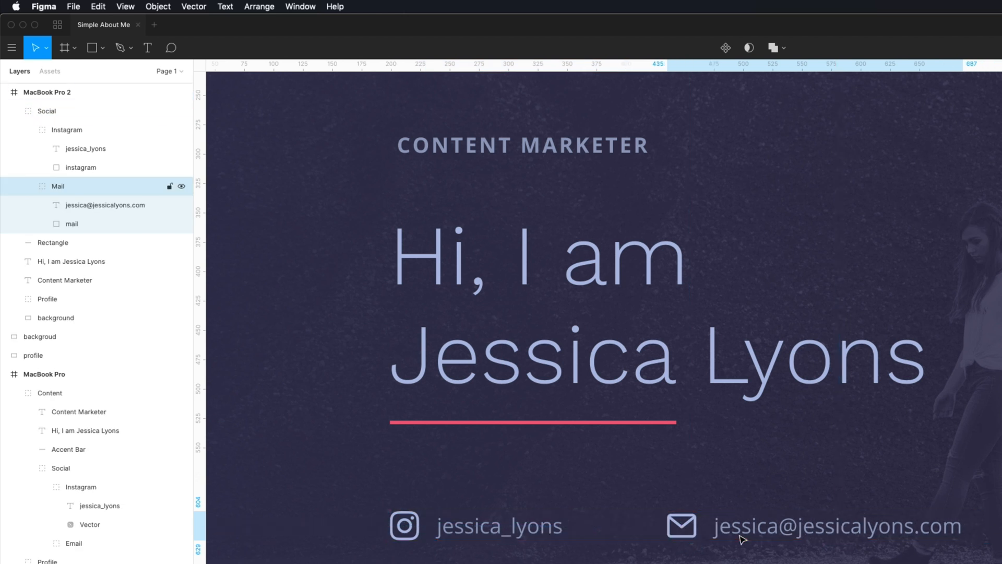
key("shift+Left")
key("shift+Left")
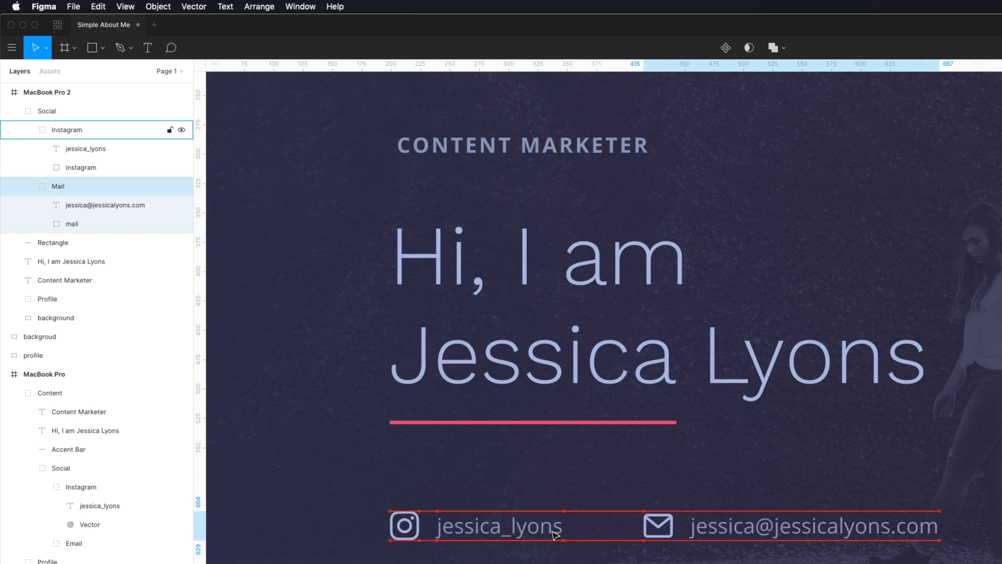
key("shift+Left")
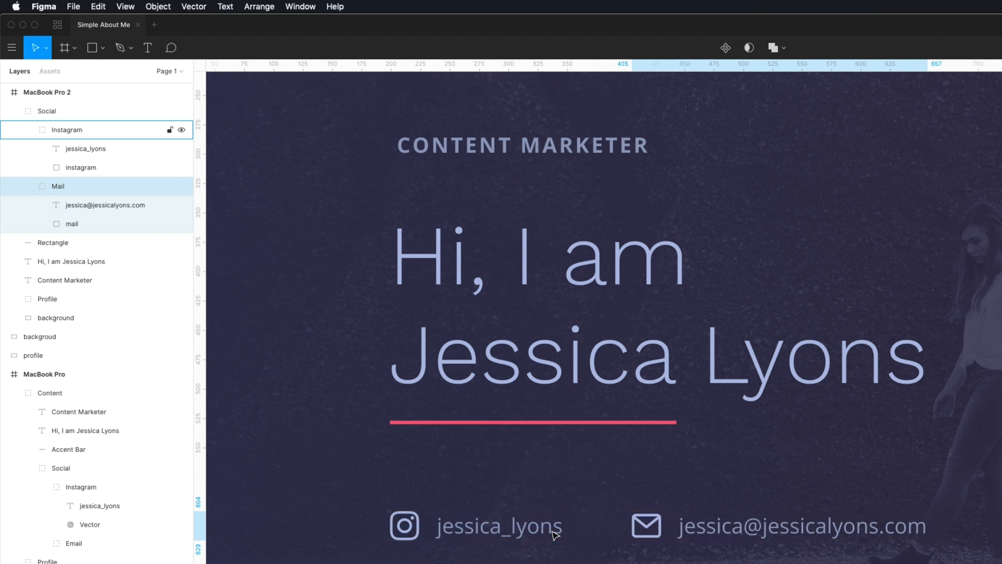
key("Left")
key("Left")
key("Left")
key("Left")
key("Left")
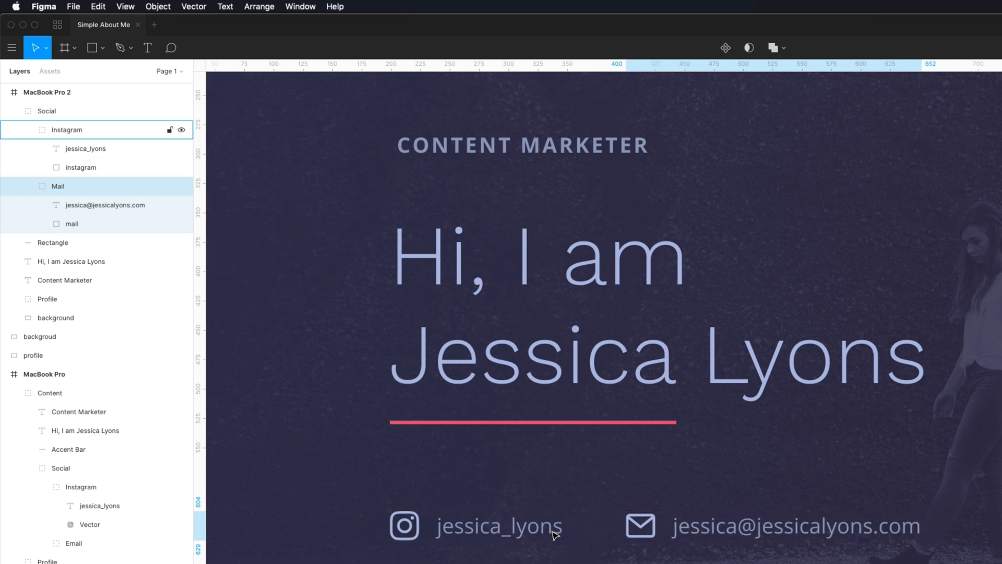
key("Right")
key("Right")
key("Right")
key("Right")
key("Right")
key("Right")
key("Right")
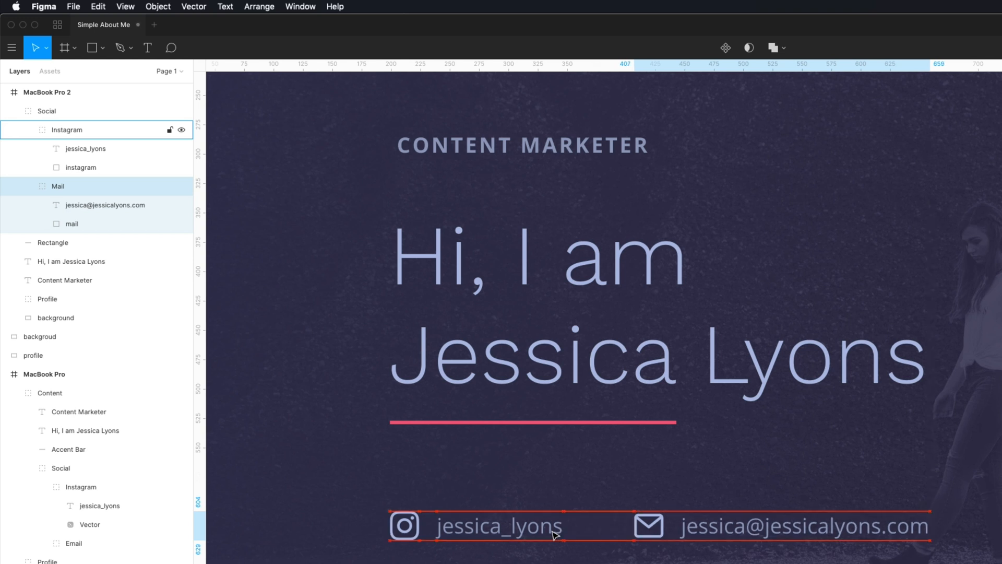
left_click(991, 335)
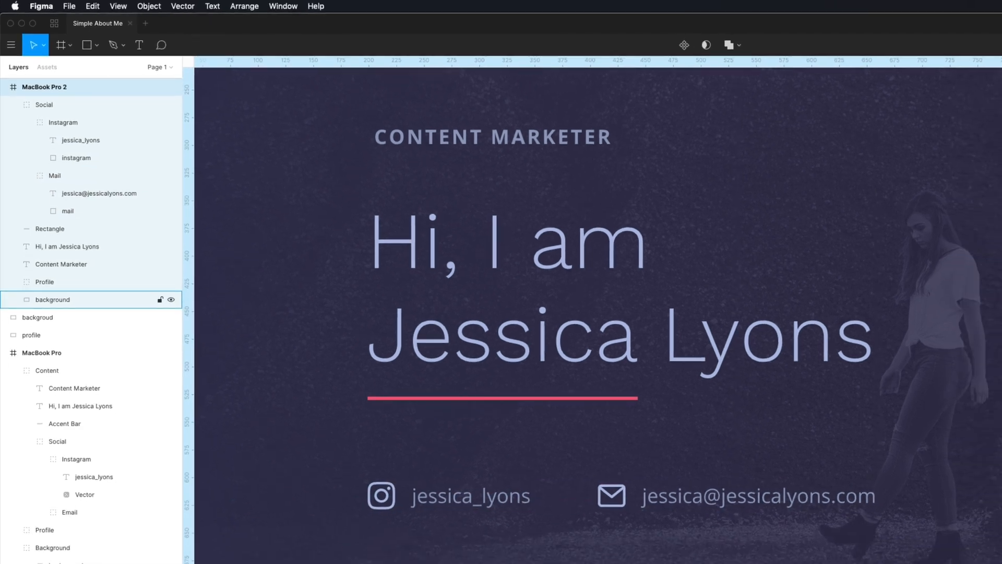
key("super+minus")
key("super+minus")
- Select the CONTENT MARKETER title, name heading, accent bar and social links in MacBook Pro 2
key("super+equal")
scroll(404, 413, "right", 3)
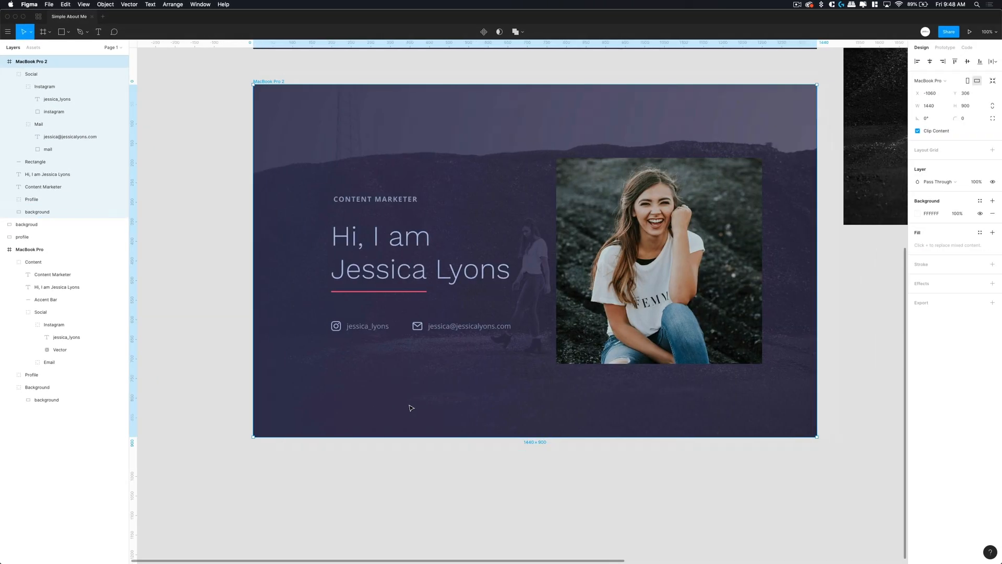
left_click(750, 543)
scroll(622, 486, "right", 2)
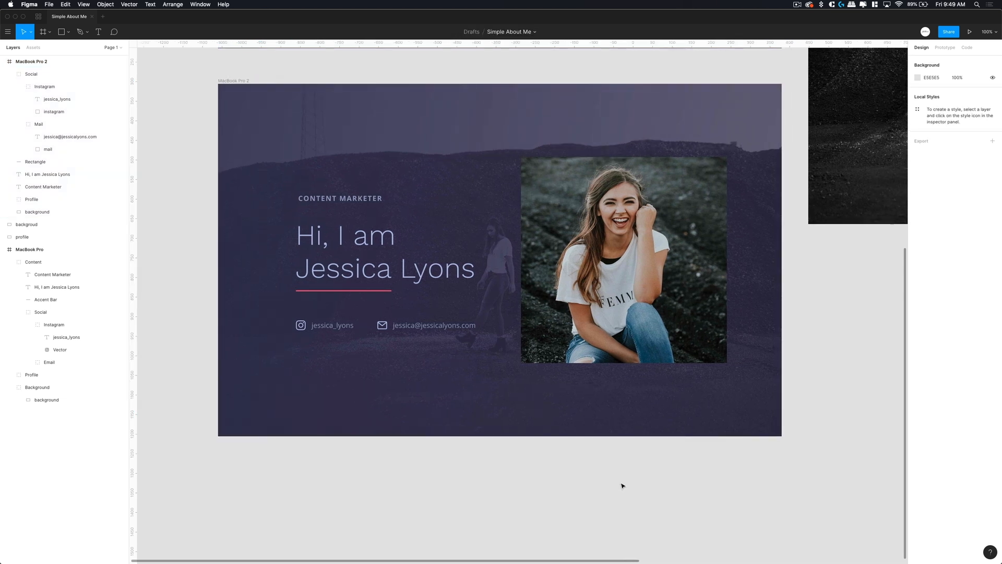
left_click(352, 196)
left_click(346, 239, "shift")
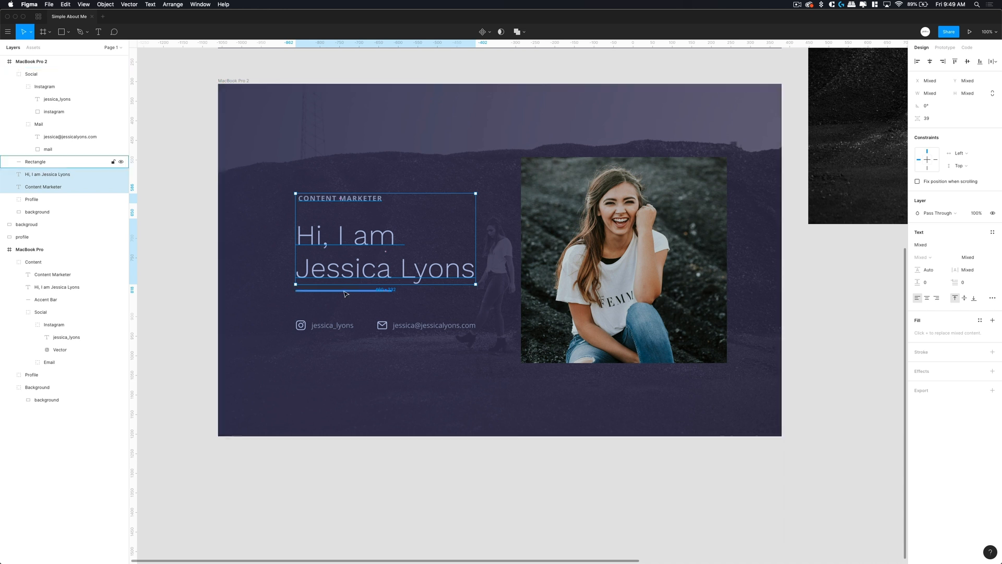
left_click(343, 291, "shift")
left_click(330, 326, "shift")
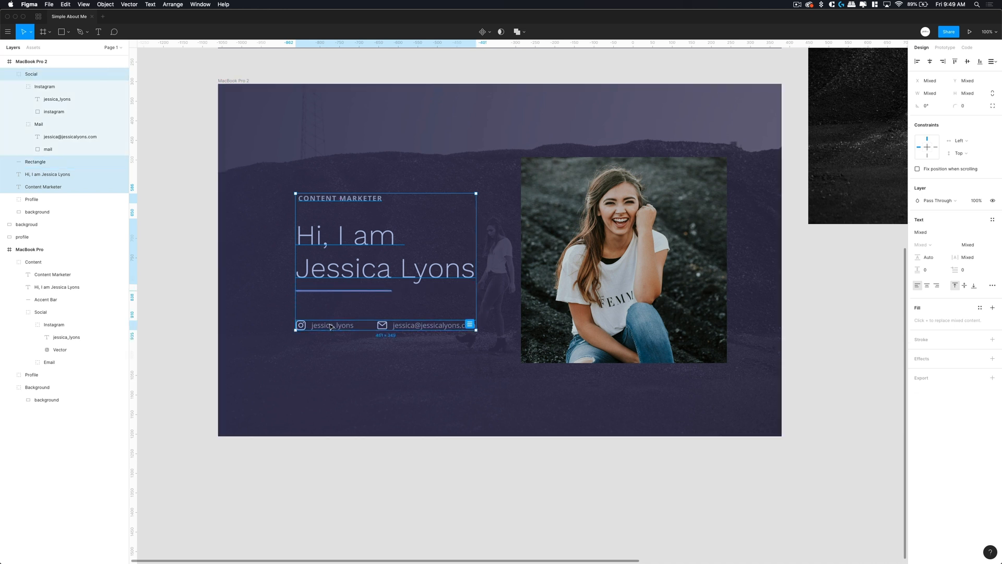
- Group the four selected elements and name the group 'Content'
key("super+g")
double_click(31, 74)
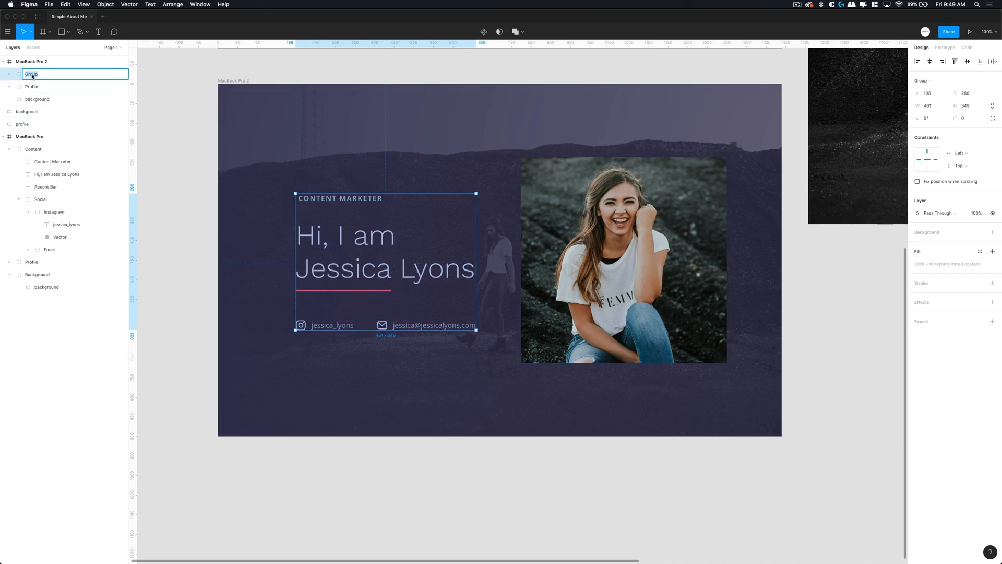
type("Content")
key("Return")
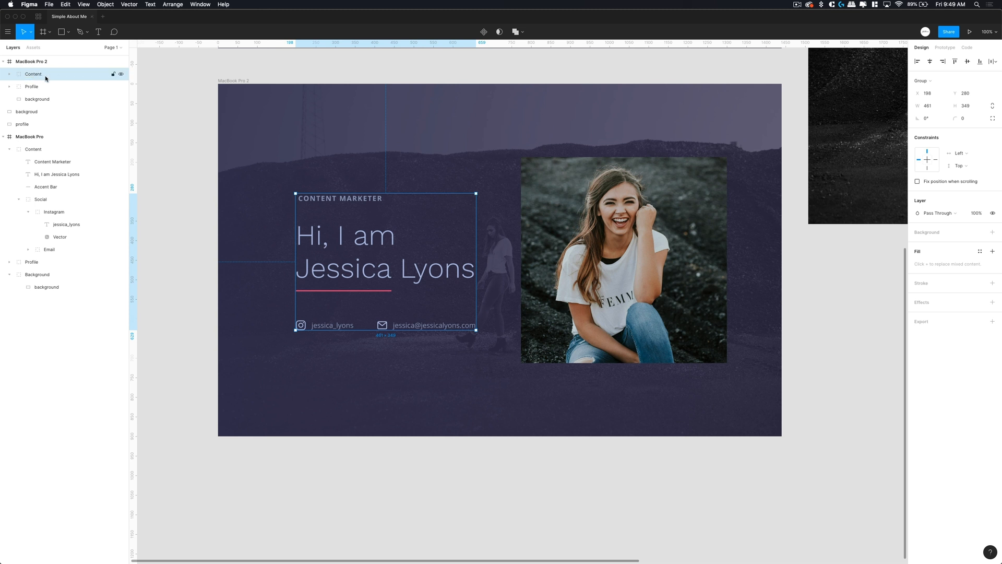
left_click(112, 73)
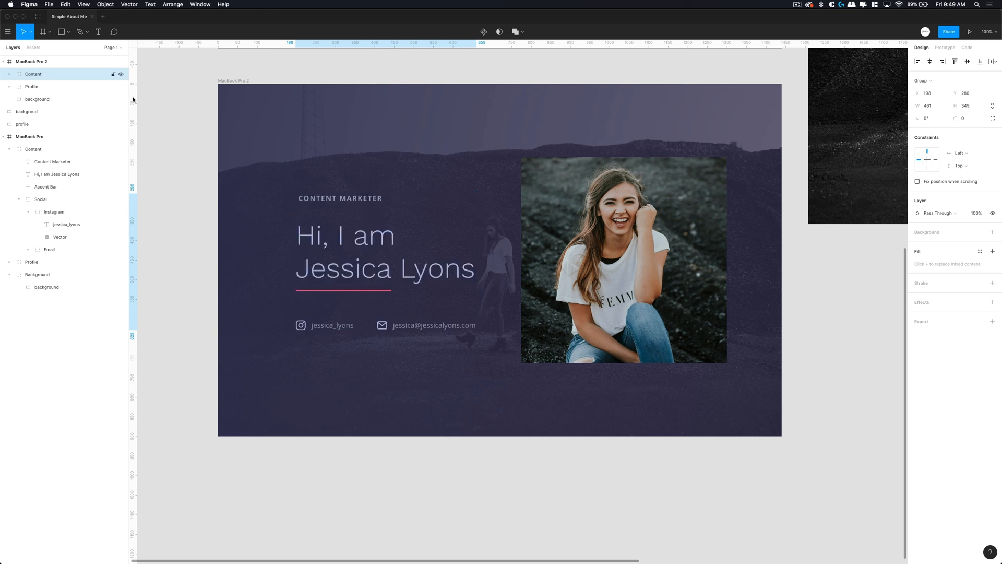
left_click(393, 478)
scroll(331, 252, "left", 1)
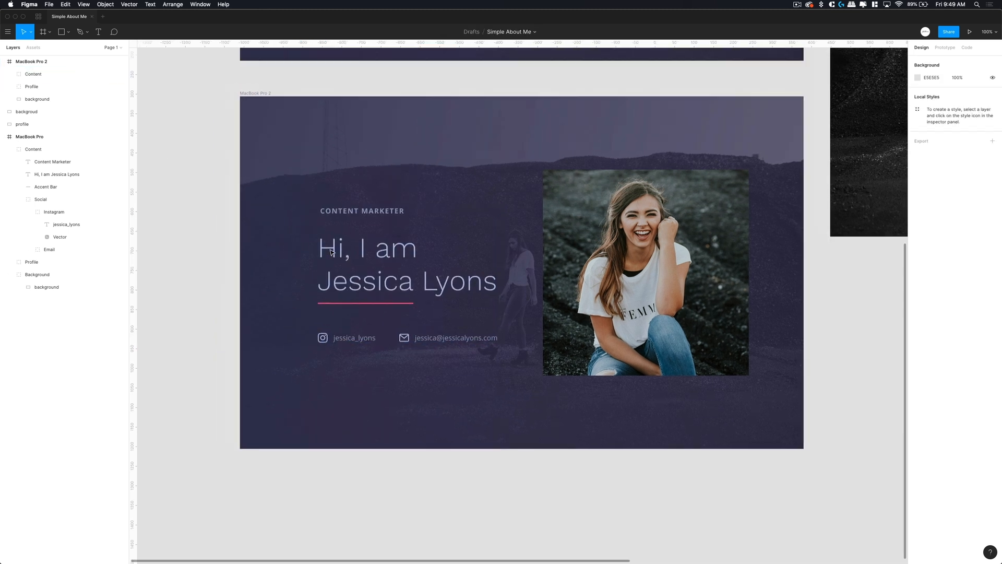
- Lower the CONTENT MARKETER title slightly, comparing its gap to the heading with the upper frame
double_click(378, 216)
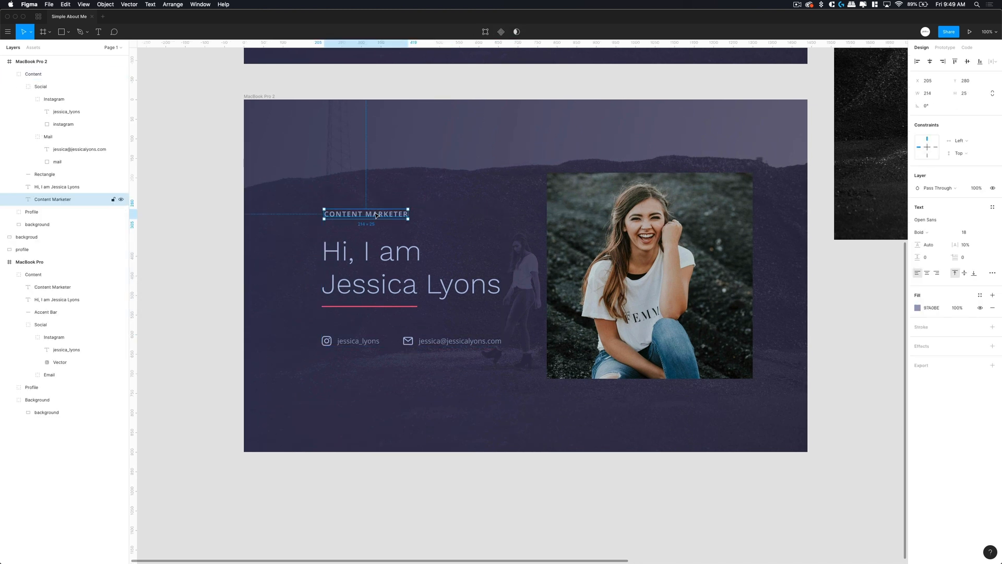
scroll(375, 215, "up", 6)
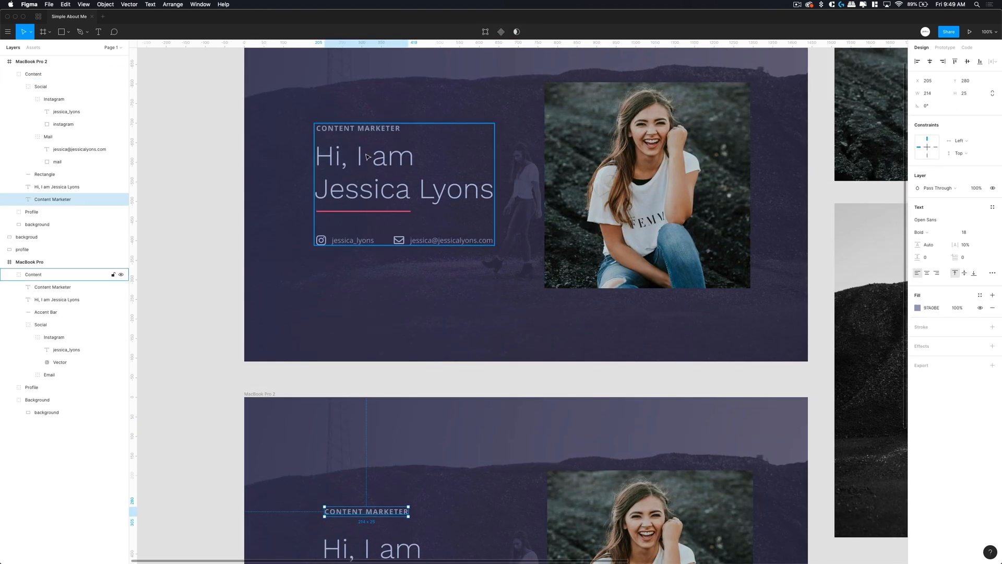
double_click(369, 130)
scroll(365, 163, "down", 5)
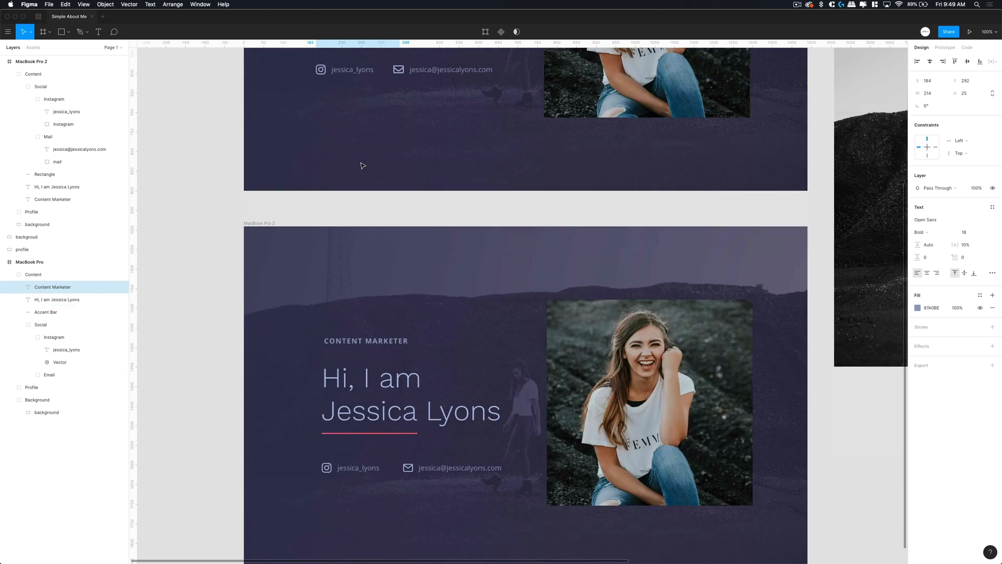
double_click(366, 260)
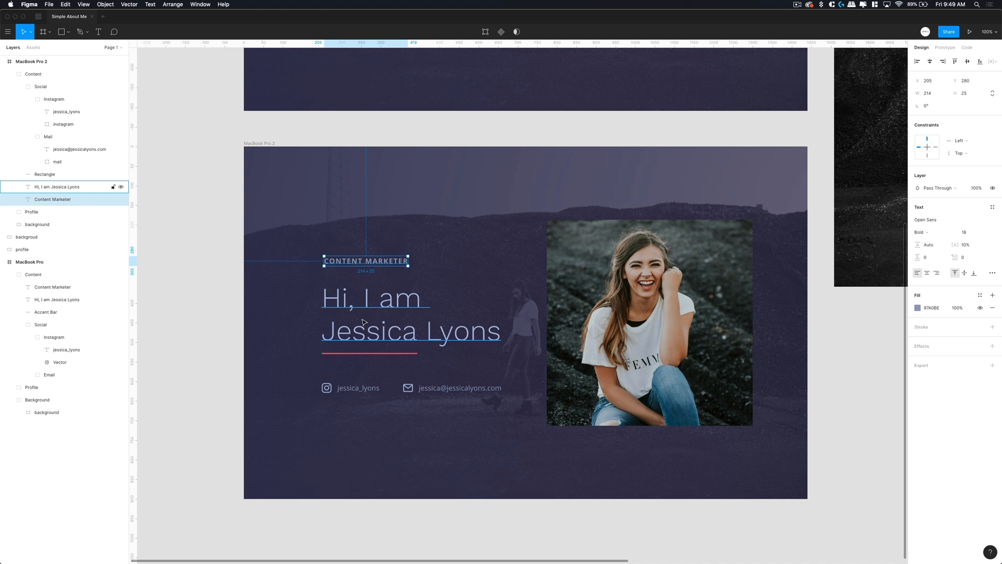
key("shift+Down")
key("shift+Down")
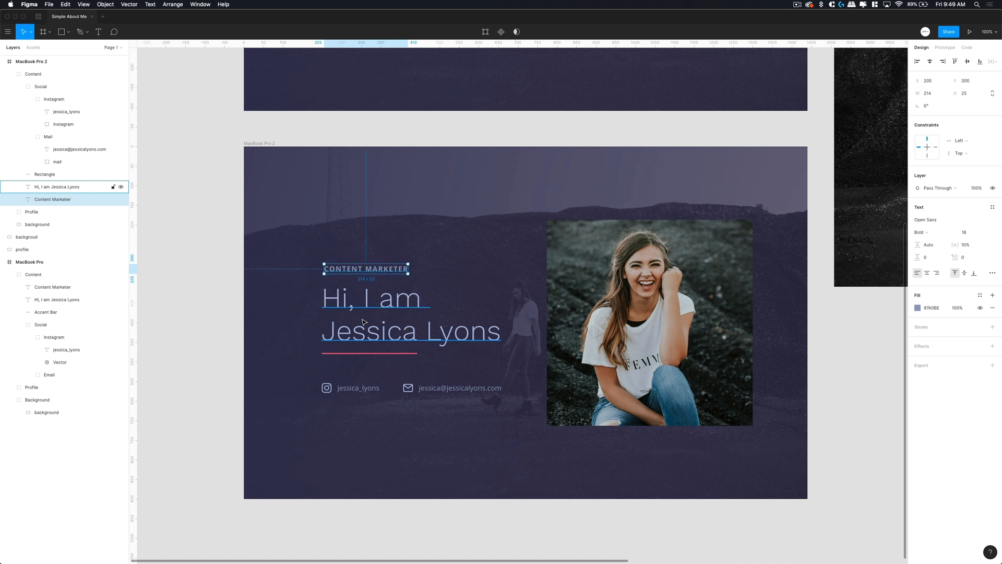
key("Down")
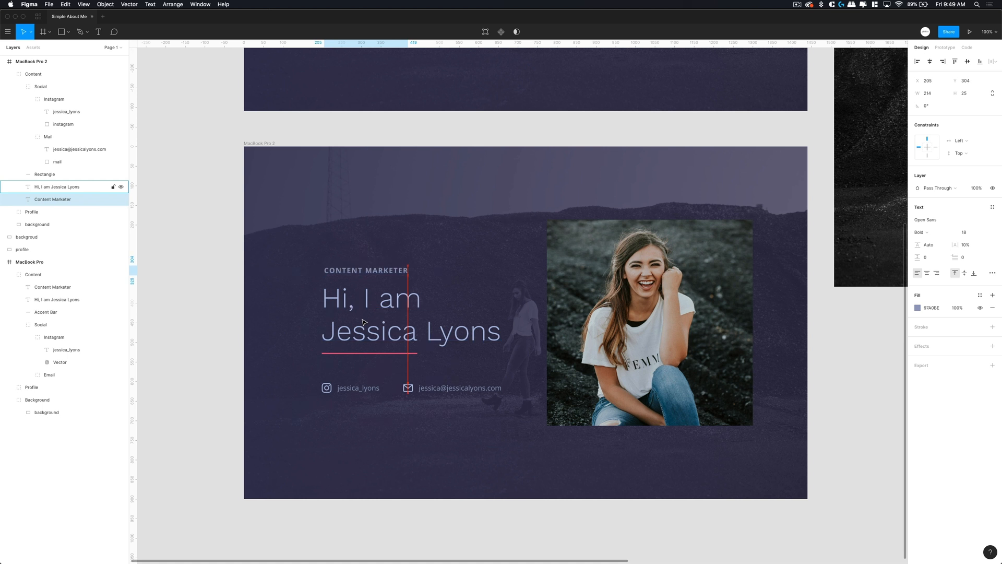
key("alt")
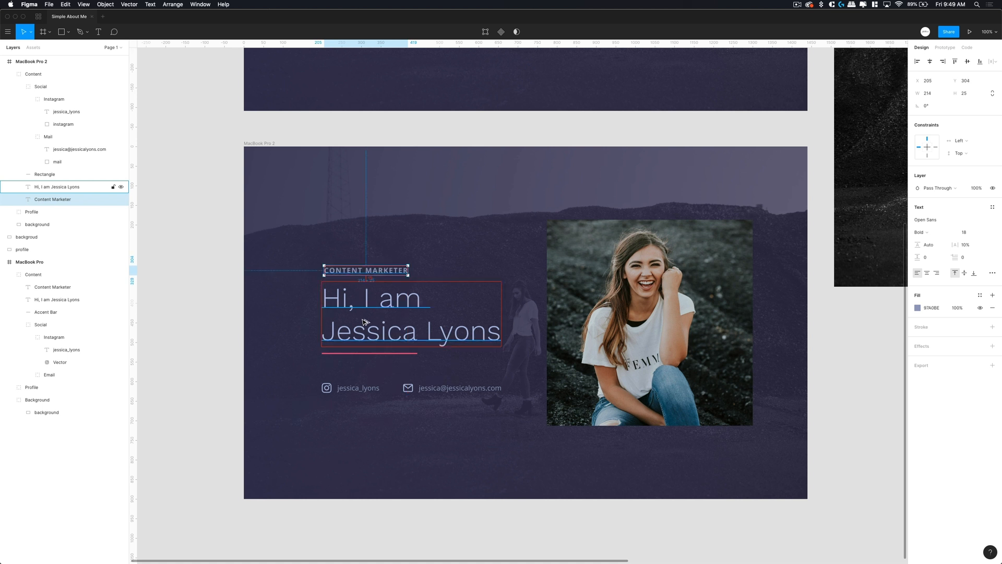
key("alt")
- Raise the Social links row in MacBook Pro 2 from Y 604 to Y 590
left_click(360, 387)
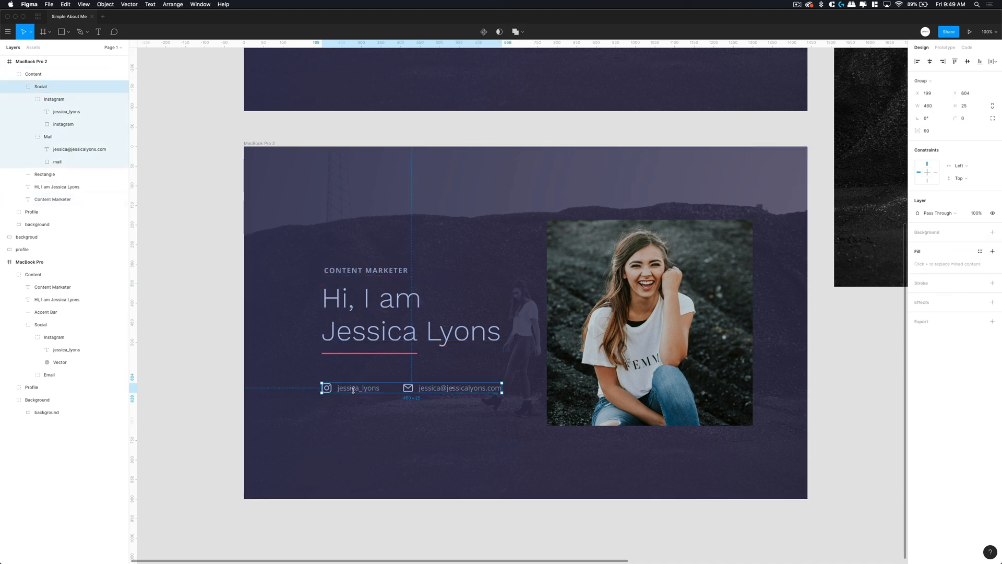
scroll(379, 254, "up", 5)
scroll(378, 254, "up", 2)
left_click(360, 130)
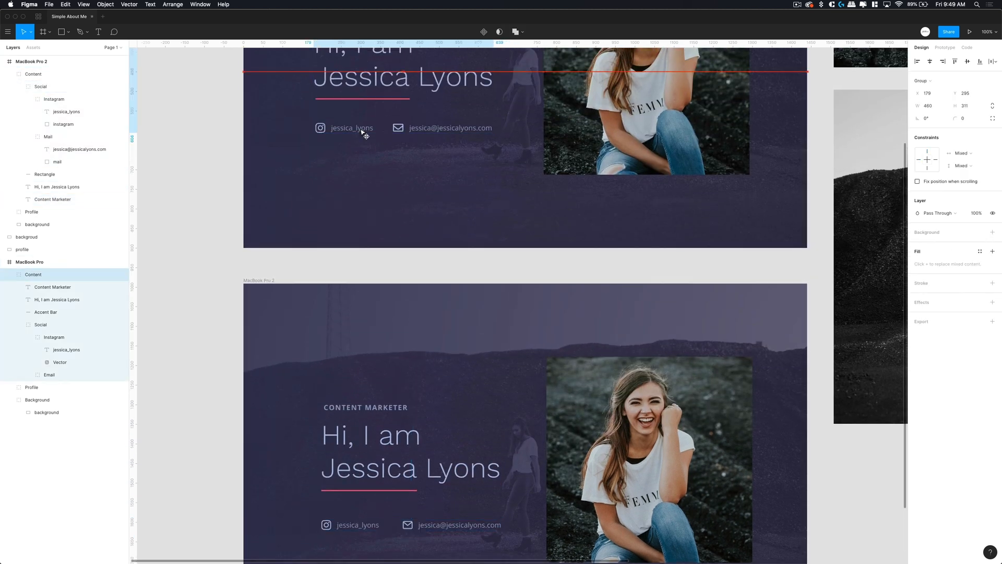
key("super+z")
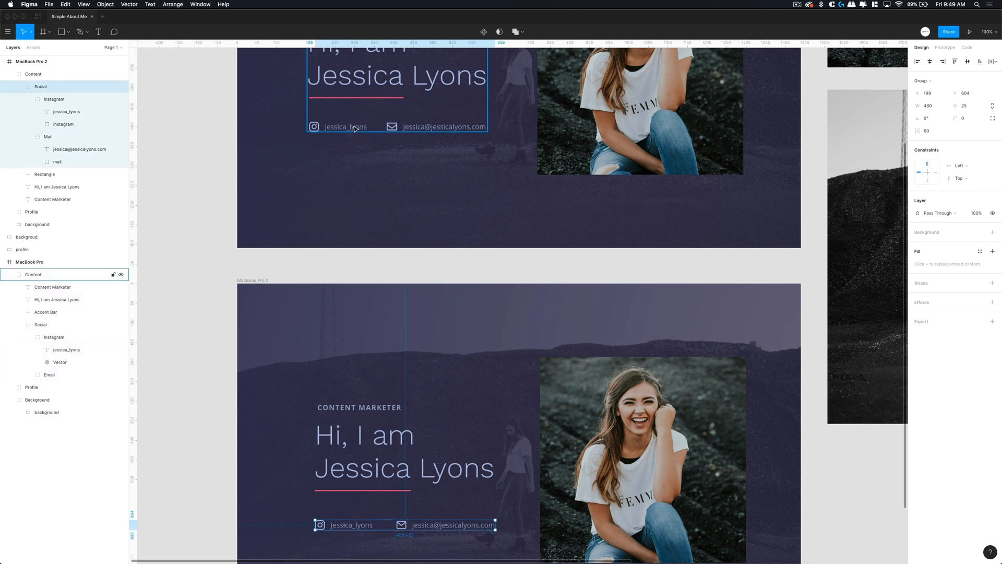
double_click(360, 129)
key("alt")
scroll(374, 311, "down", 5)
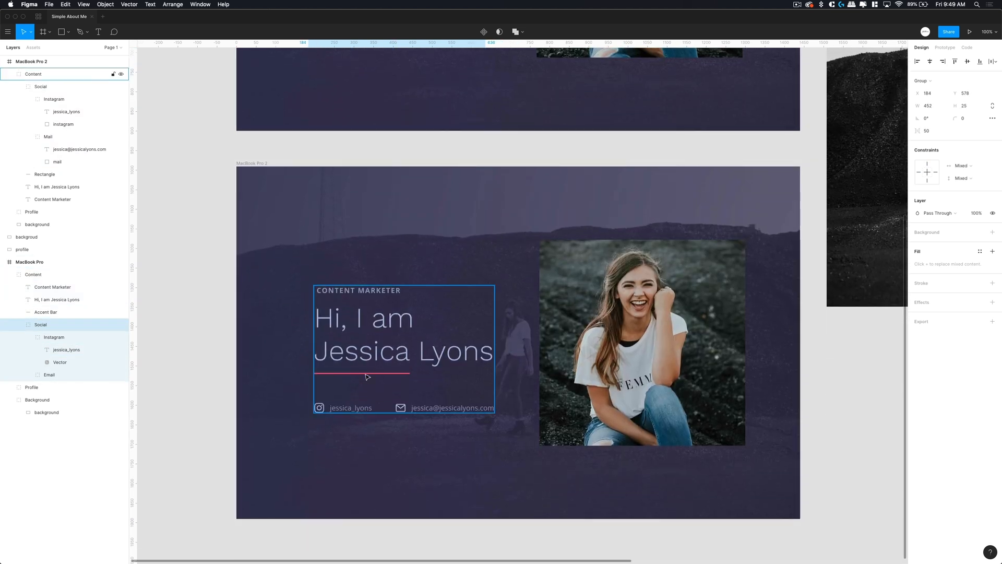
double_click(349, 411)
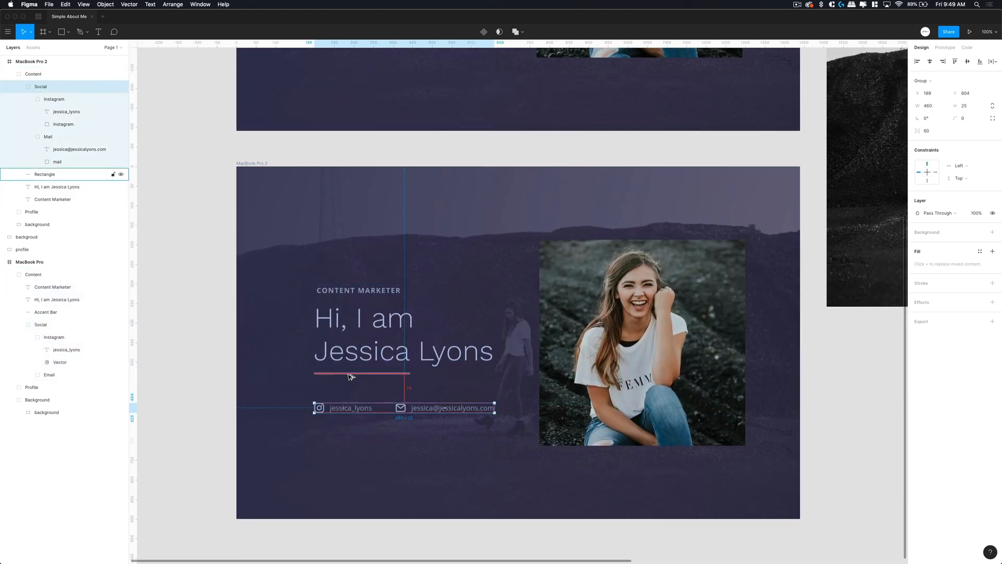
key("shift+Up")
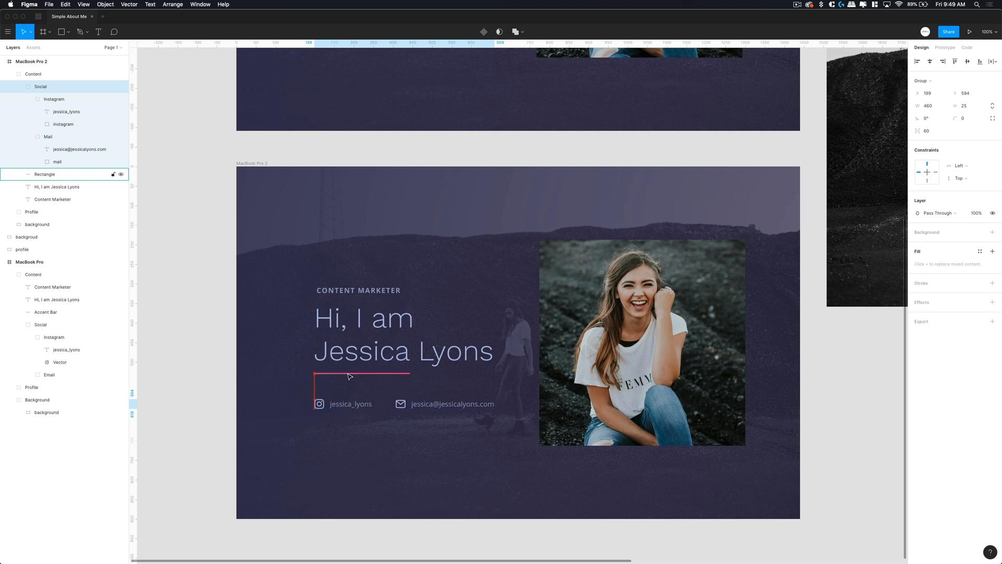
key("Up")
key("Up")
key("Up")
key("Up")
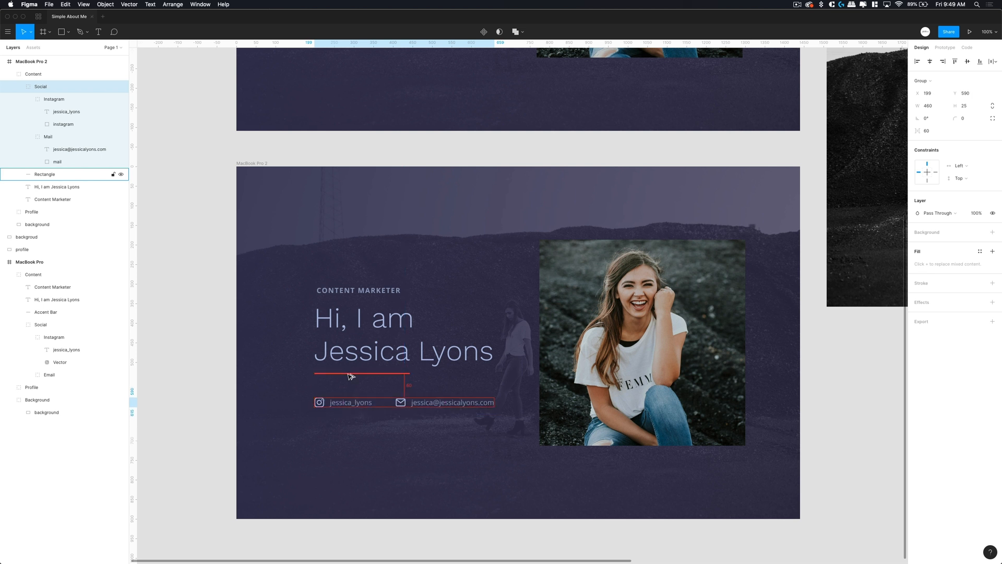
left_click(363, 435)
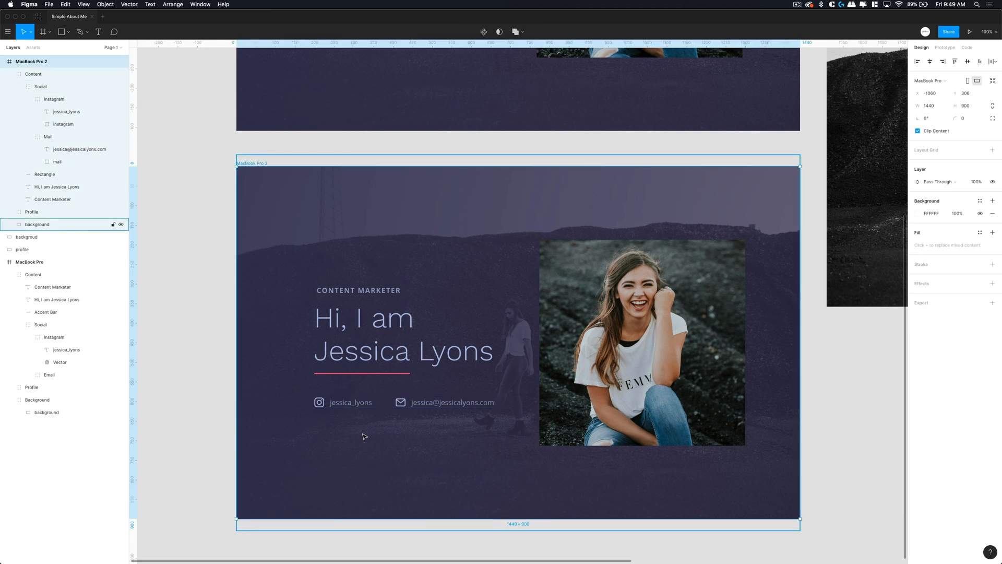
- Vertically centre the Content group within the MacBook Pro 2 frame
left_click(368, 344)
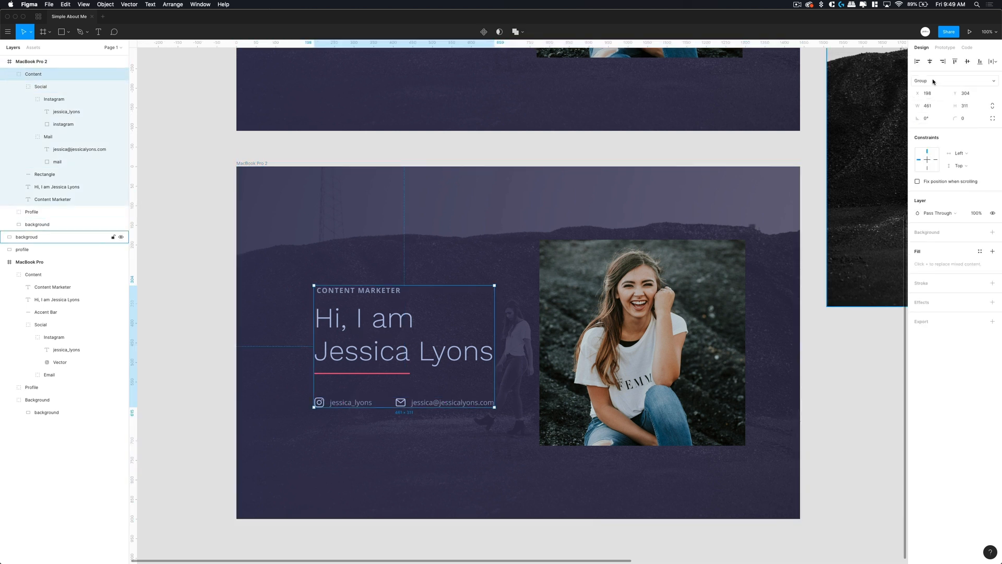
left_click(966, 65)
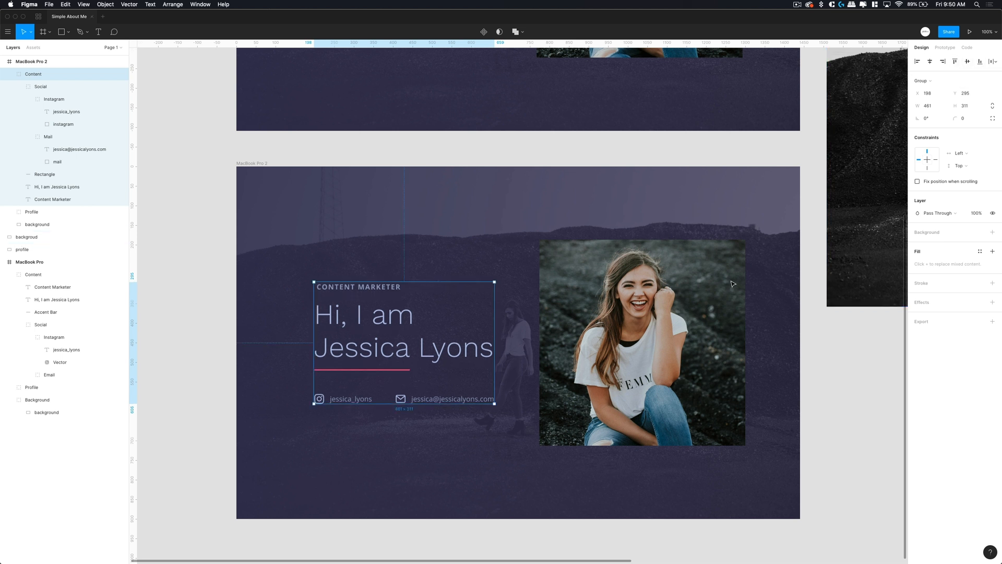
left_click(699, 296)
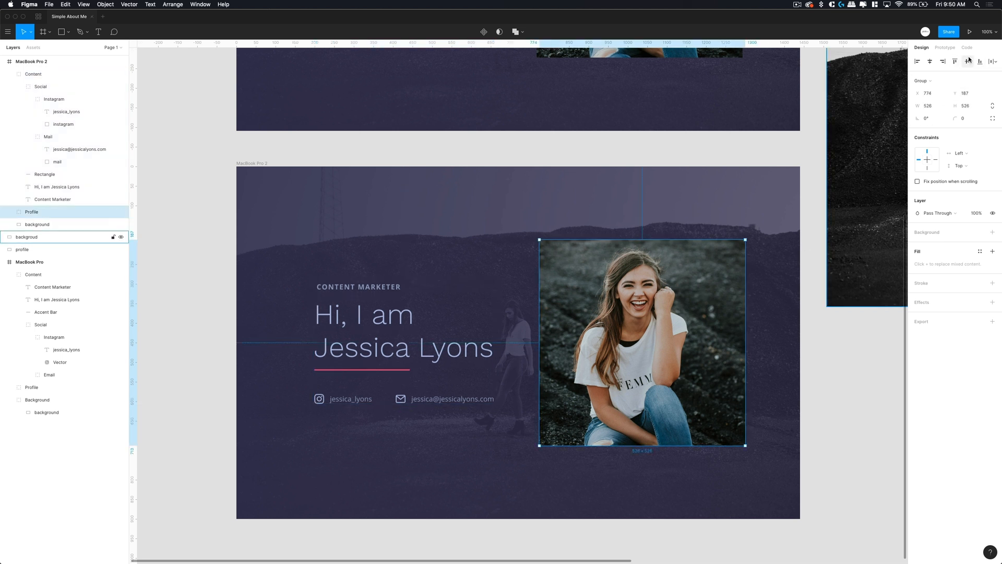
left_click(824, 413)
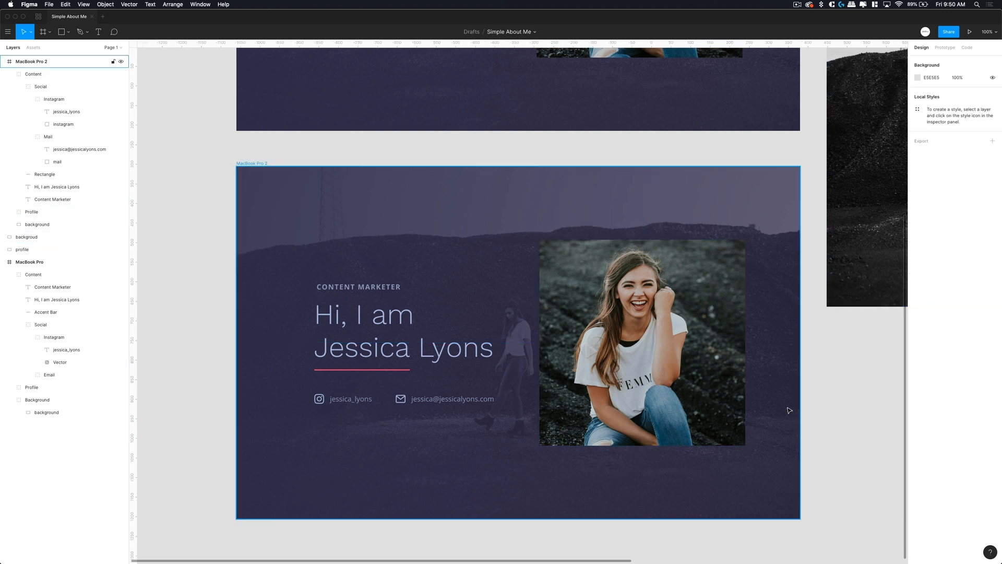
key("minus")
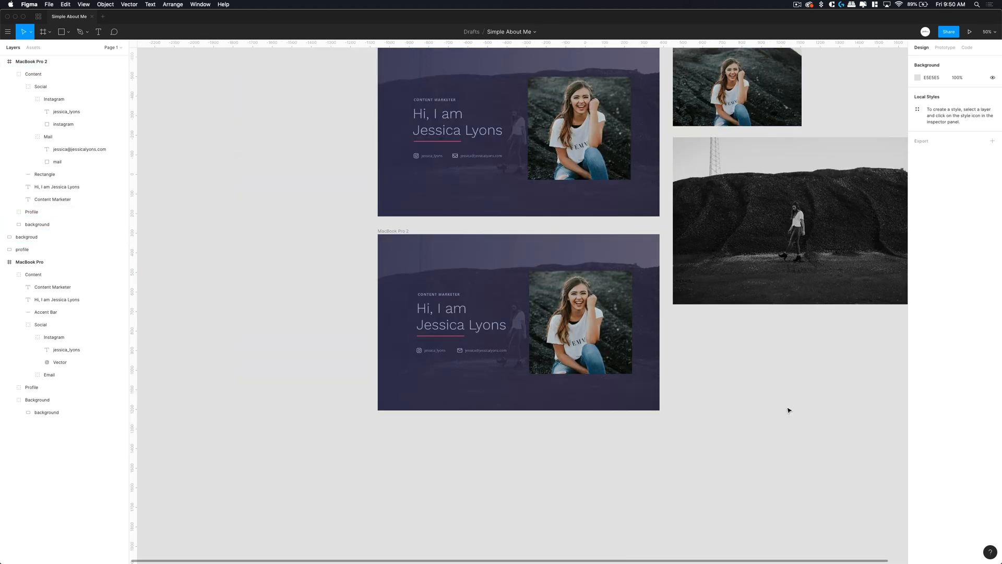
scroll(421, 308, "right", 3)
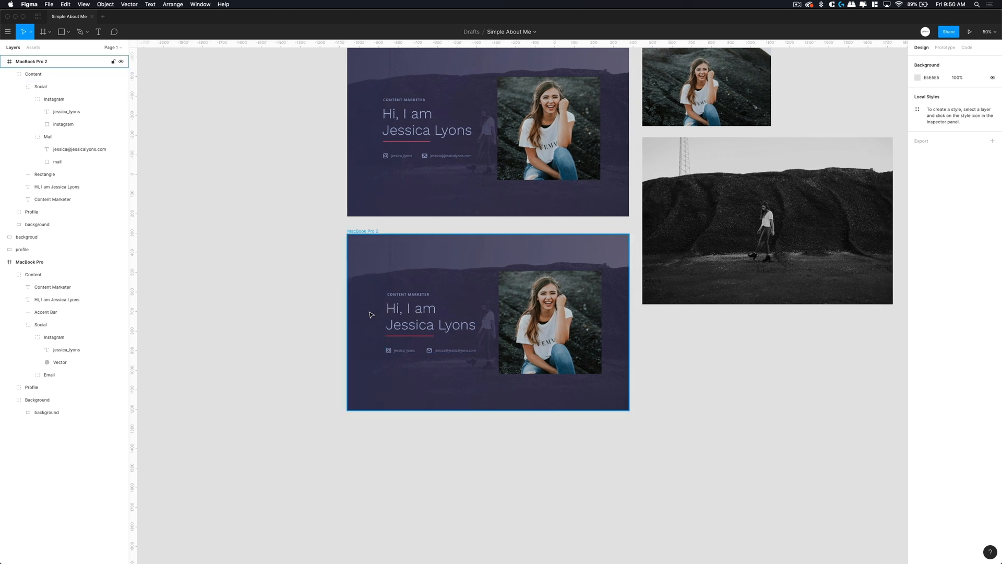
- Shift the Content group 40 px left, from X 198 to X 158
left_click(402, 311)
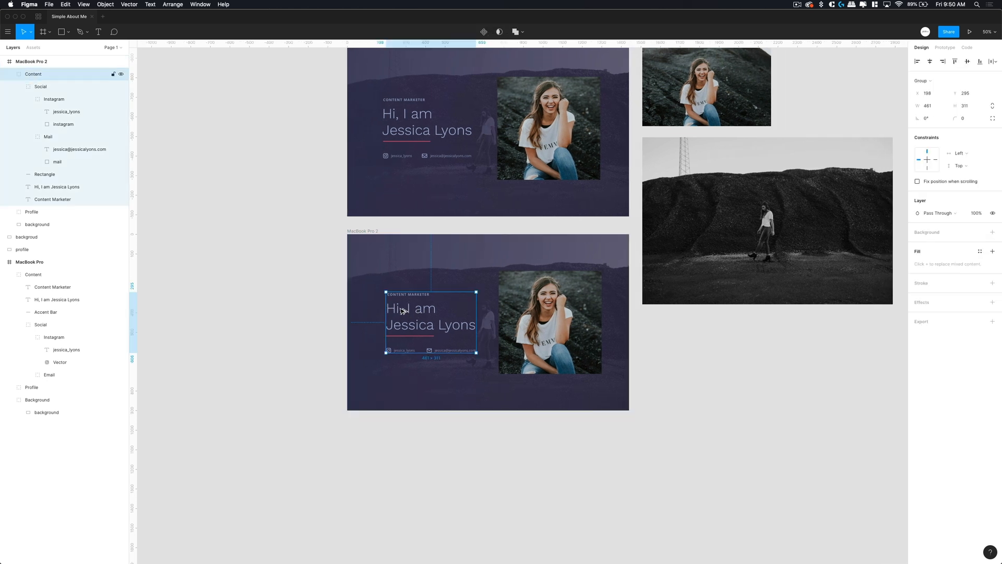
key("plus")
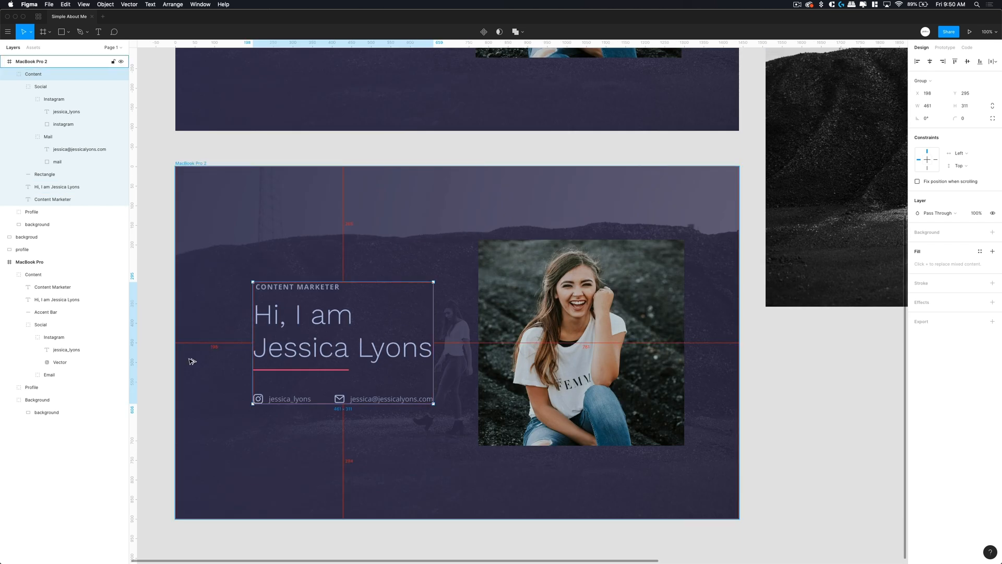
left_click(508, 350)
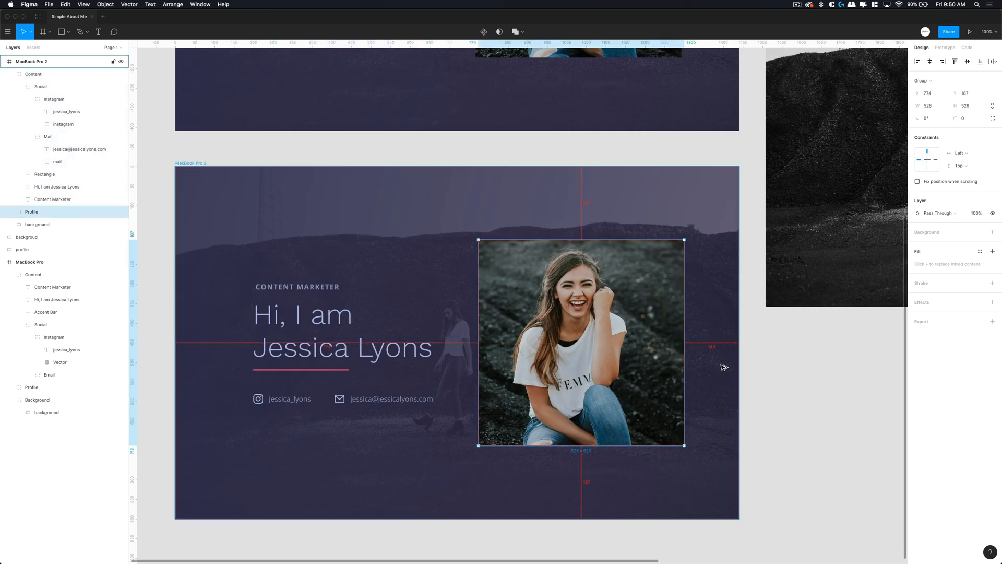
left_click(407, 356)
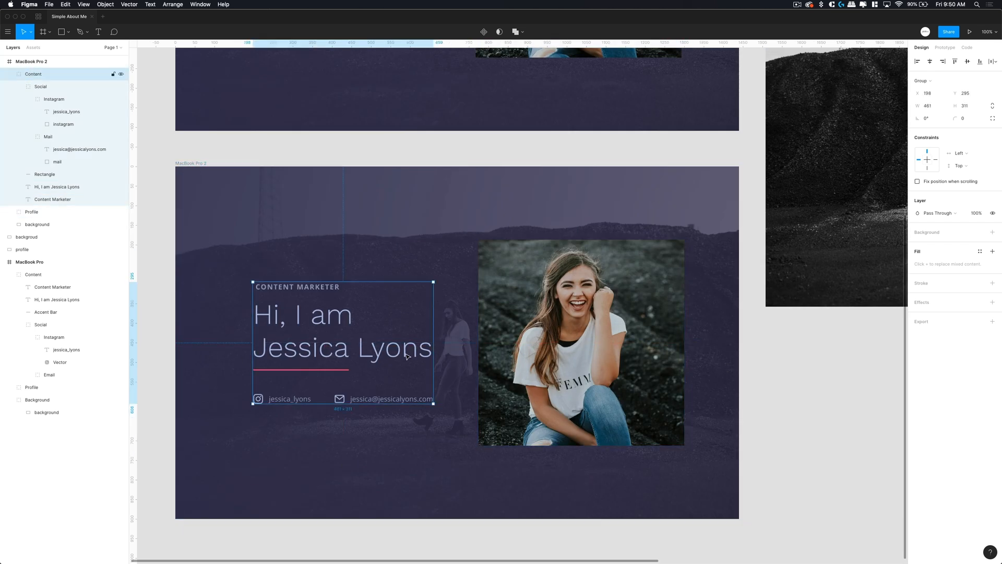
key("shift+Left")
key("shift+Left")
key("shift+Left")
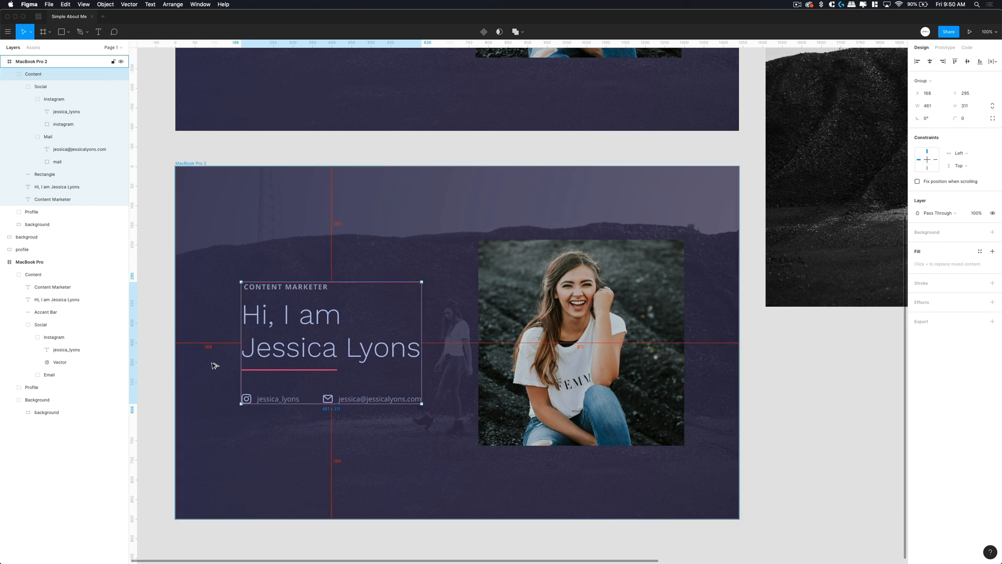
key("shift+Left")
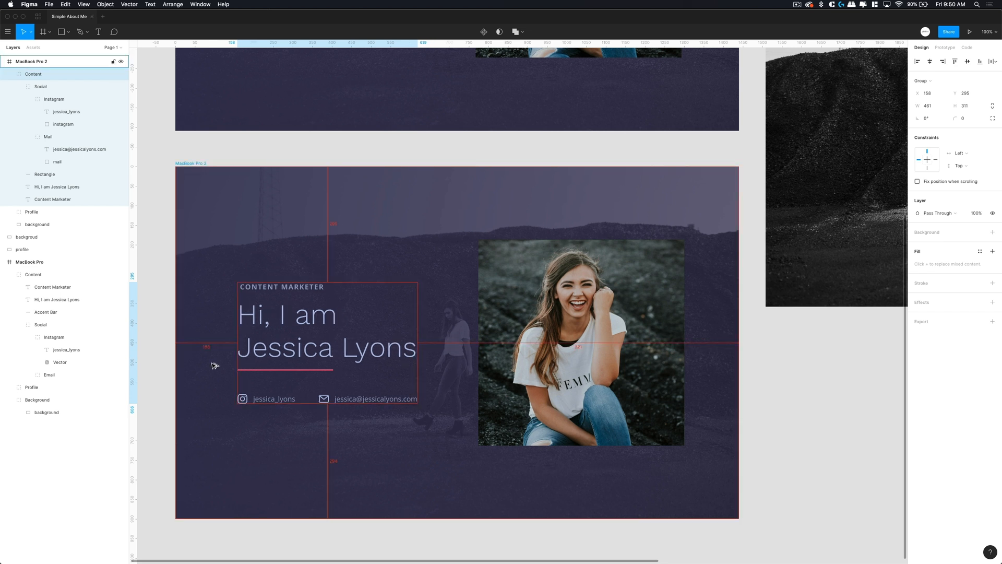
- Nudge the text block 2 px right and move the profile photo 20 px left
key("Right")
key("Right")
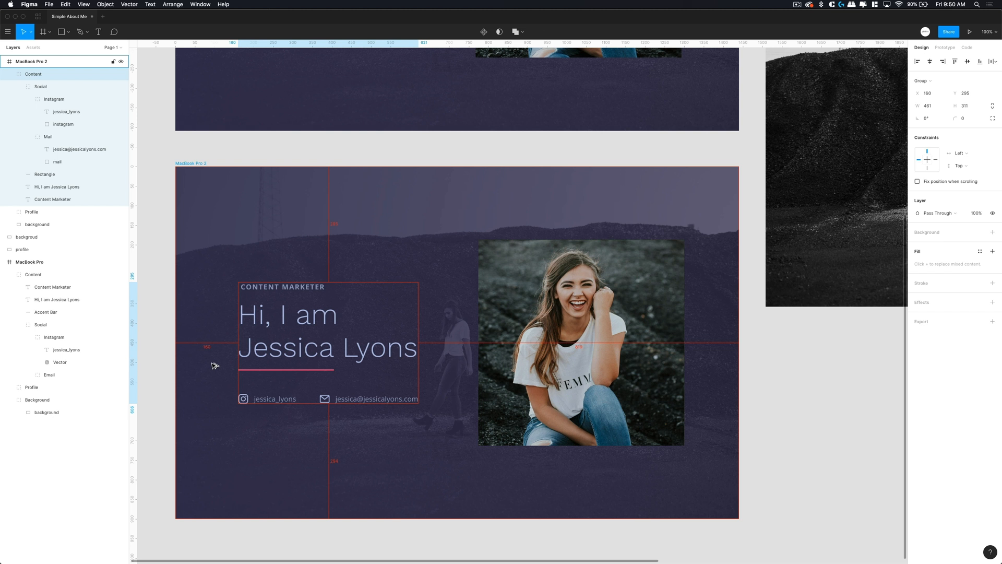
left_click(588, 363)
key("shift+Left")
key("shift+Left")
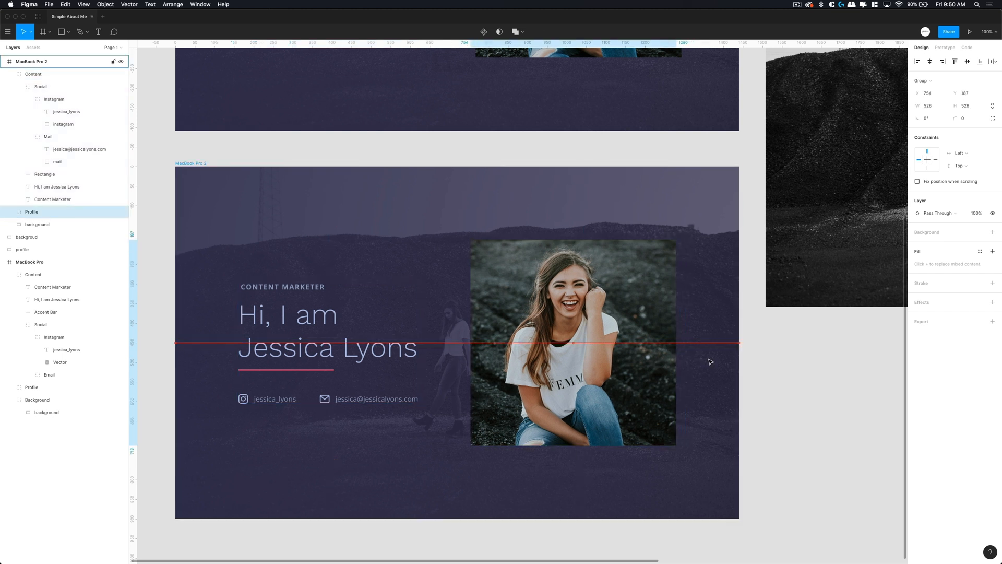
left_click(769, 384)
- Group the Content block and profile photo, naming the group with the featured person's full name
scroll(524, 429, "down", 2)
scroll(524, 429, "left", 2)
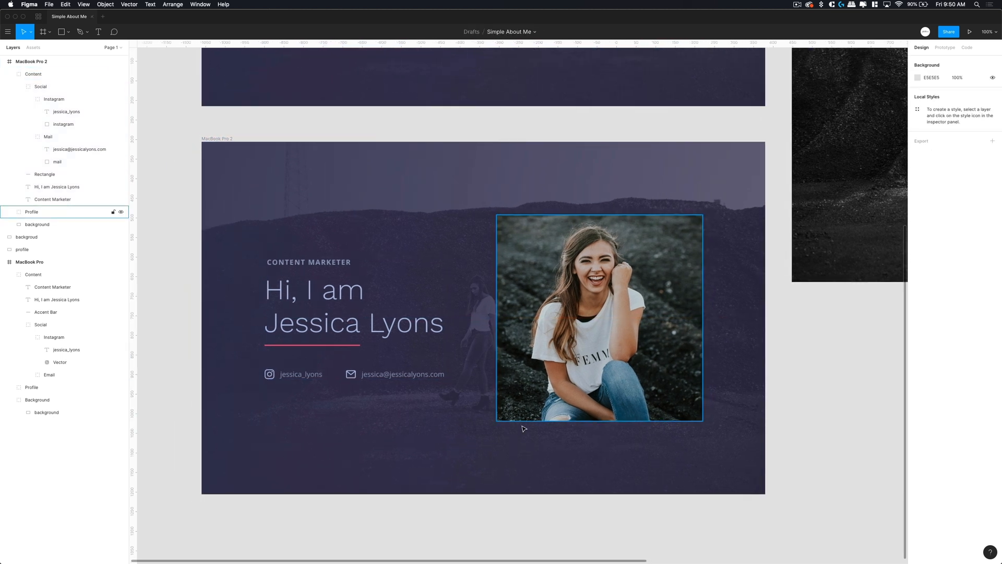
left_click(320, 319)
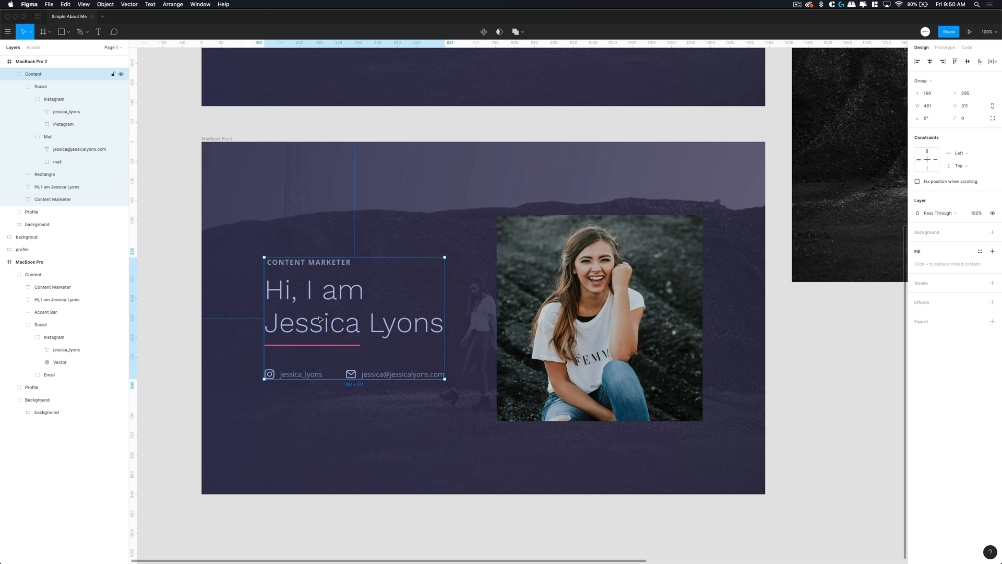
left_click(573, 316, "shift")
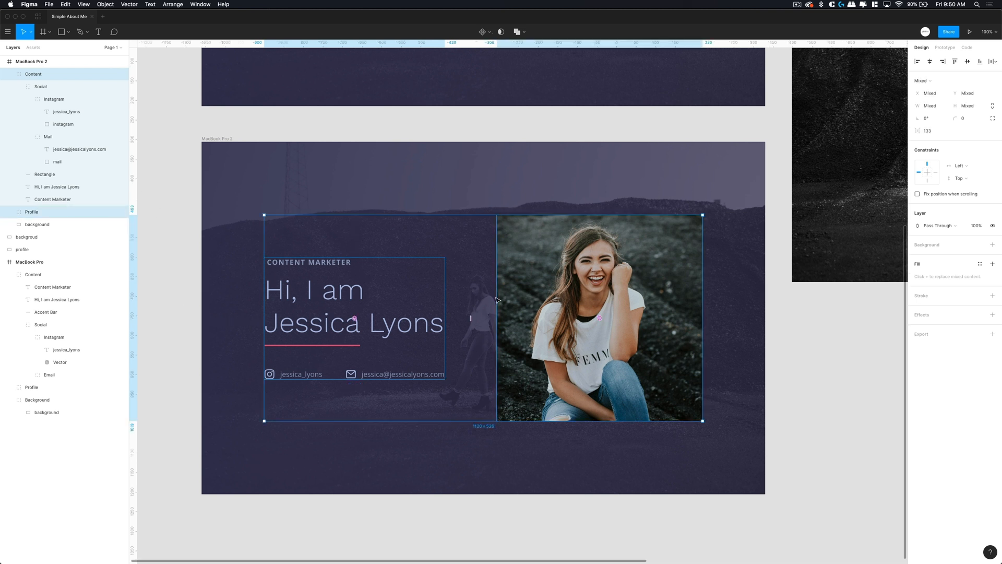
key("super+g")
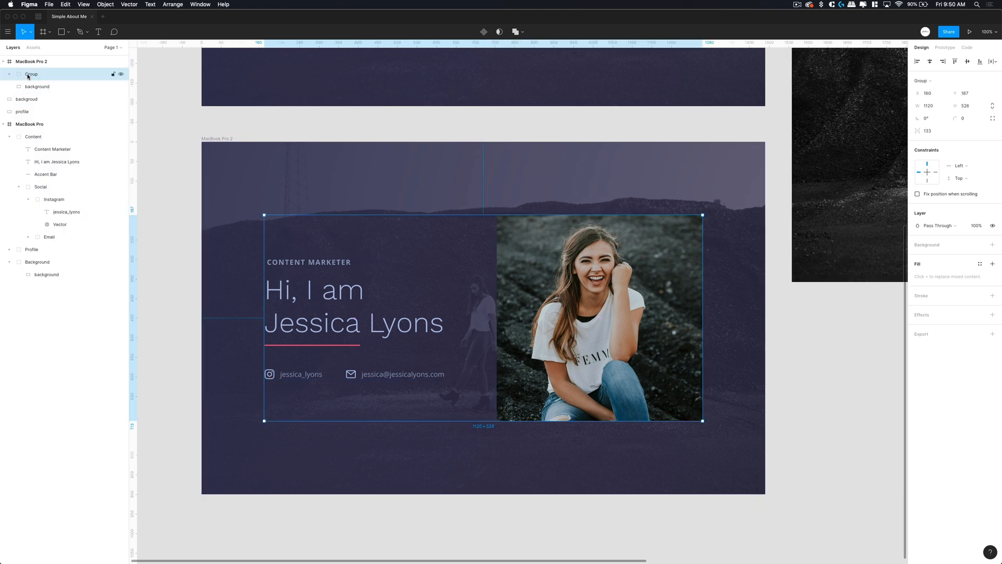
double_click(29, 74)
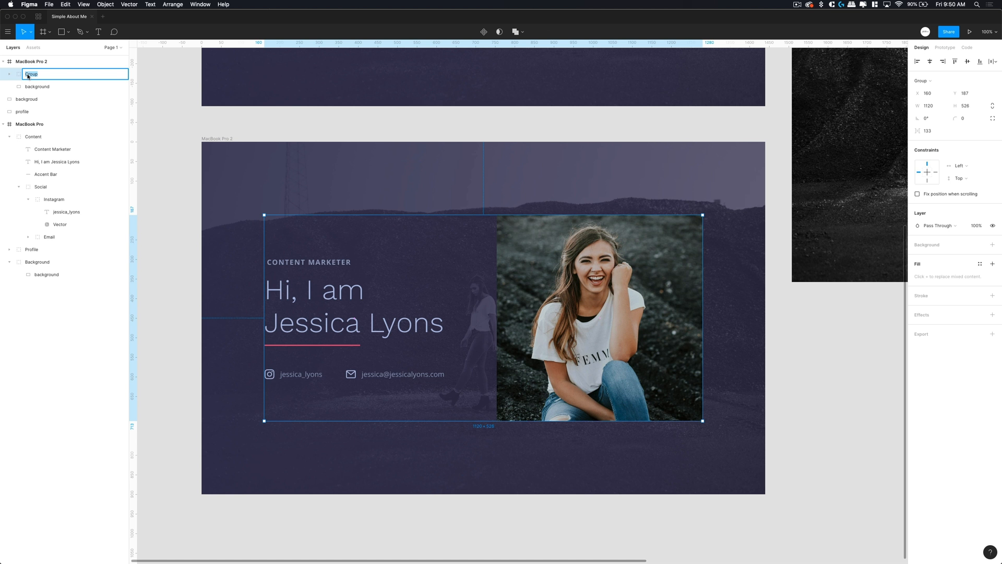
key("Return")
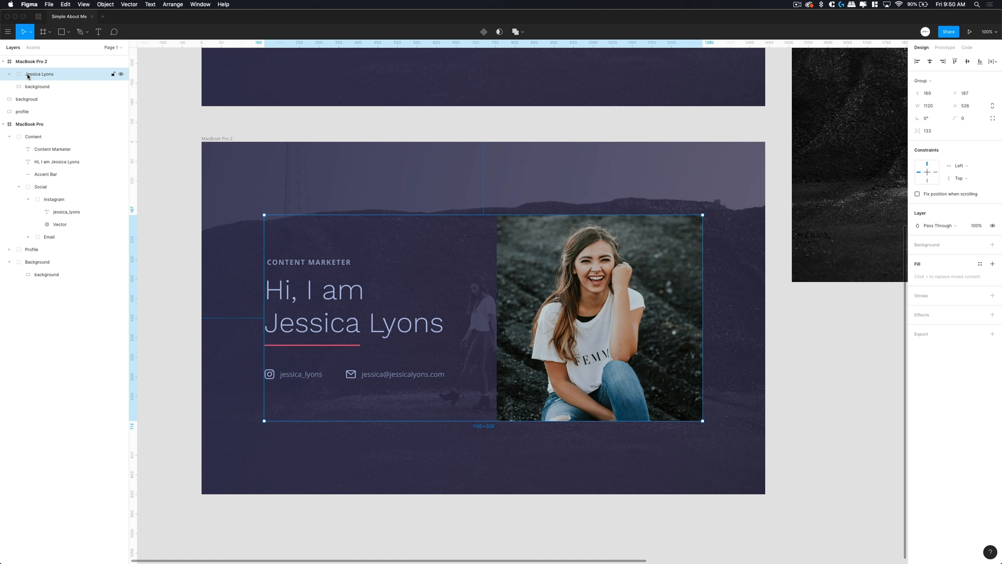
left_click(123, 75)
left_click(123, 74)
- Copy the uncropped 966×644 profile image out of its mask onto the canvas below the background photo
left_click(316, 134)
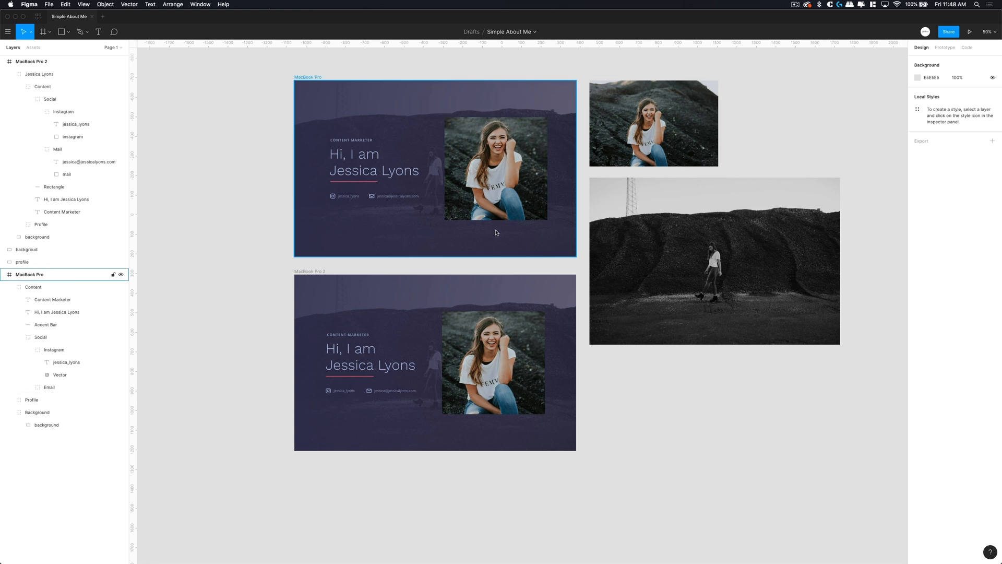
scroll(496, 231, "down", 3)
left_click(314, 230)
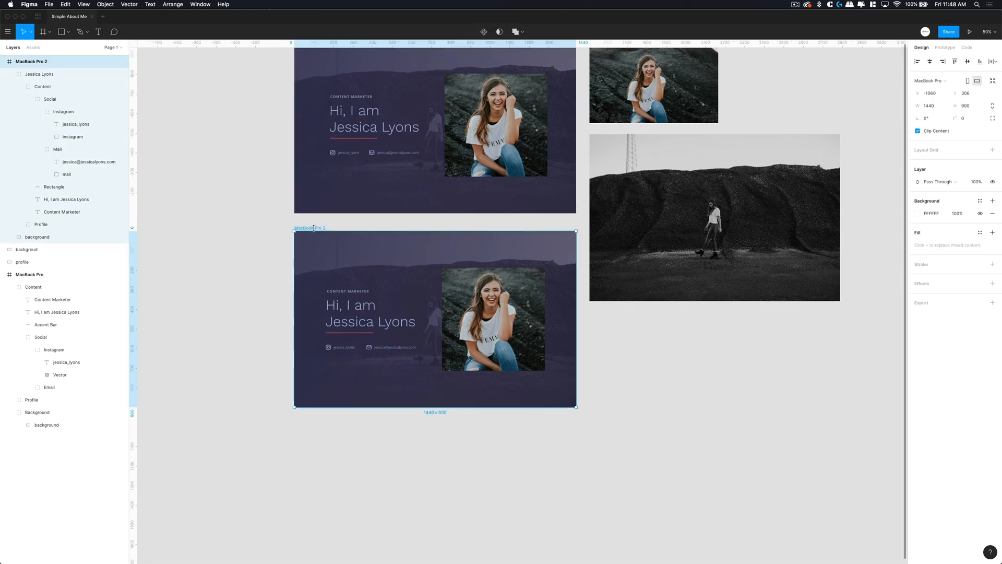
double_click(472, 294)
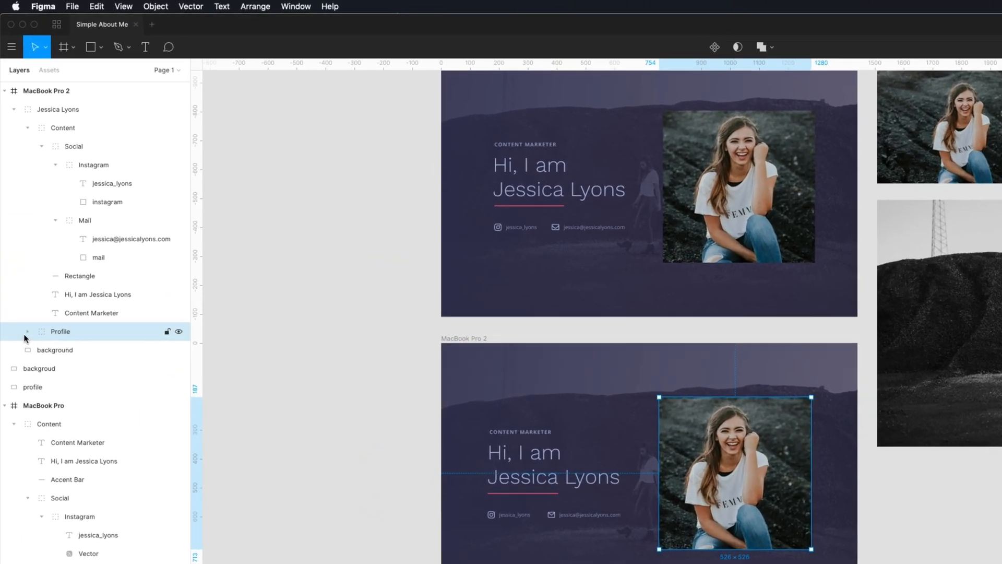
left_click(21, 252)
left_click(67, 267)
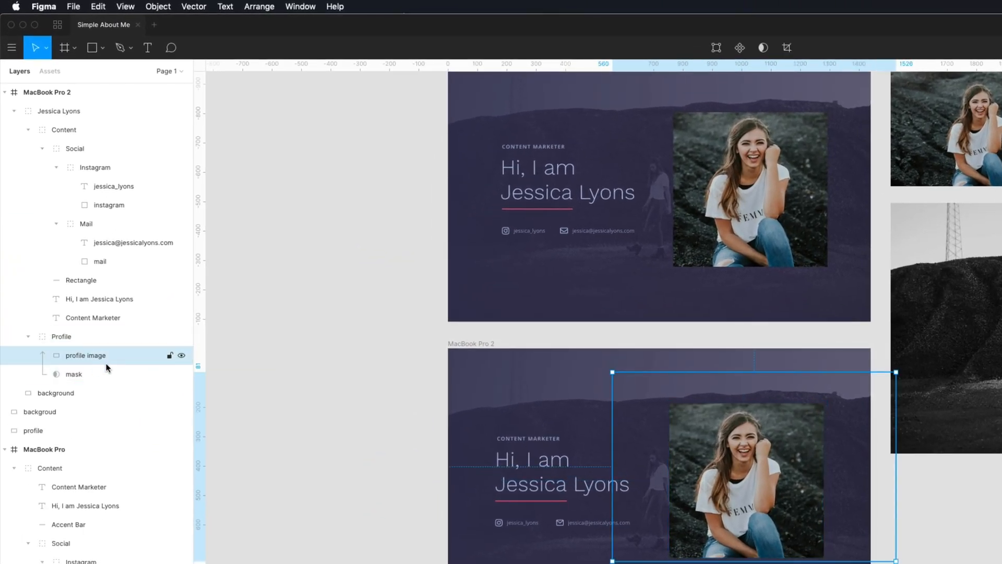
key("Escape")
key("super+v")
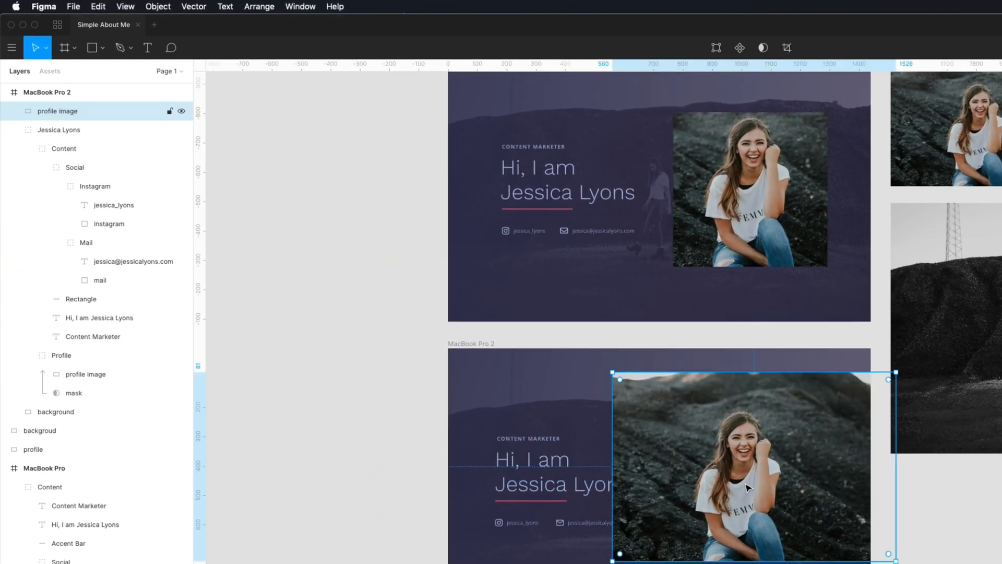
left_click_drag(749, 484, 1001, 563)
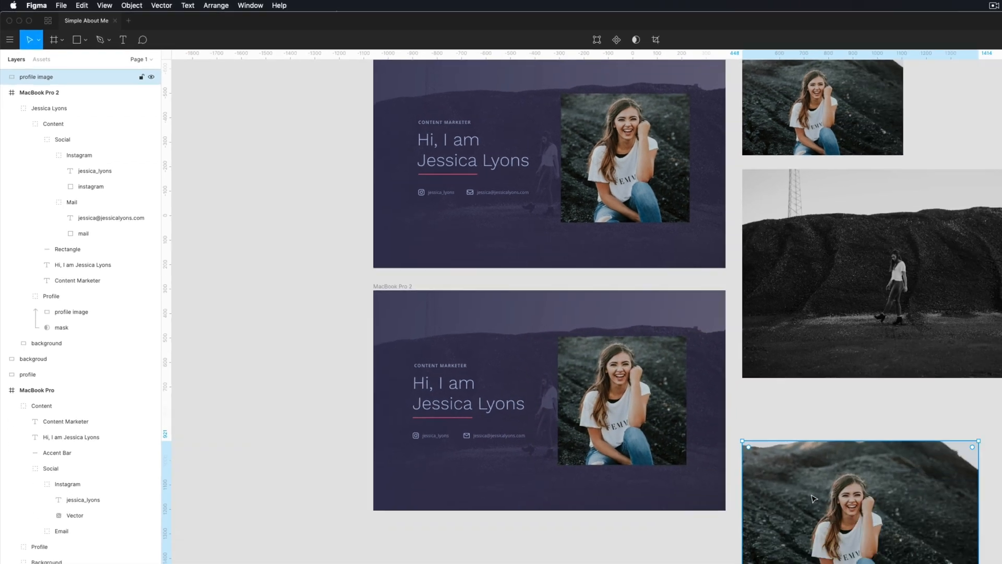
scroll(689, 376, "right", 2)
scroll(689, 375, "down", 1)
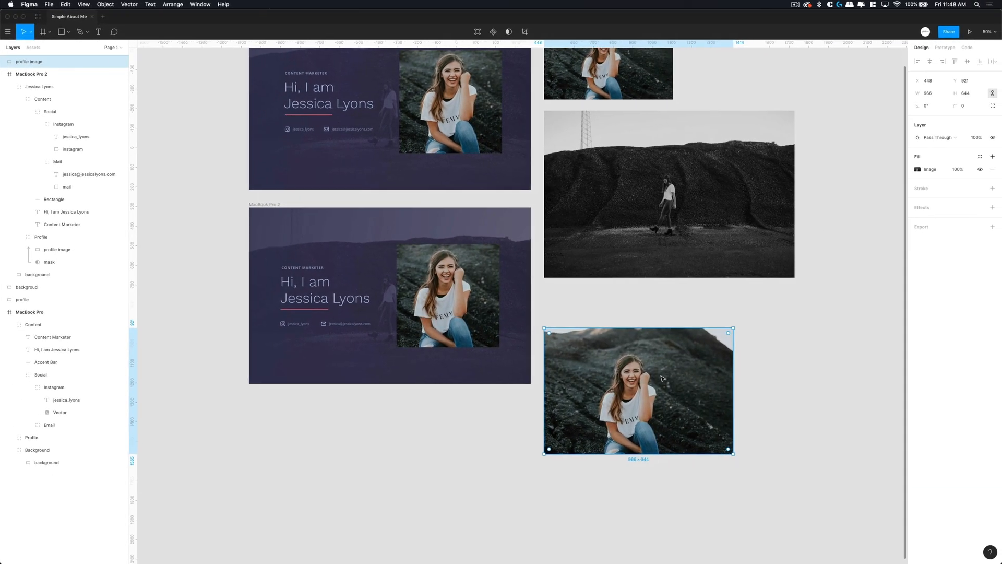
left_click(241, 205)
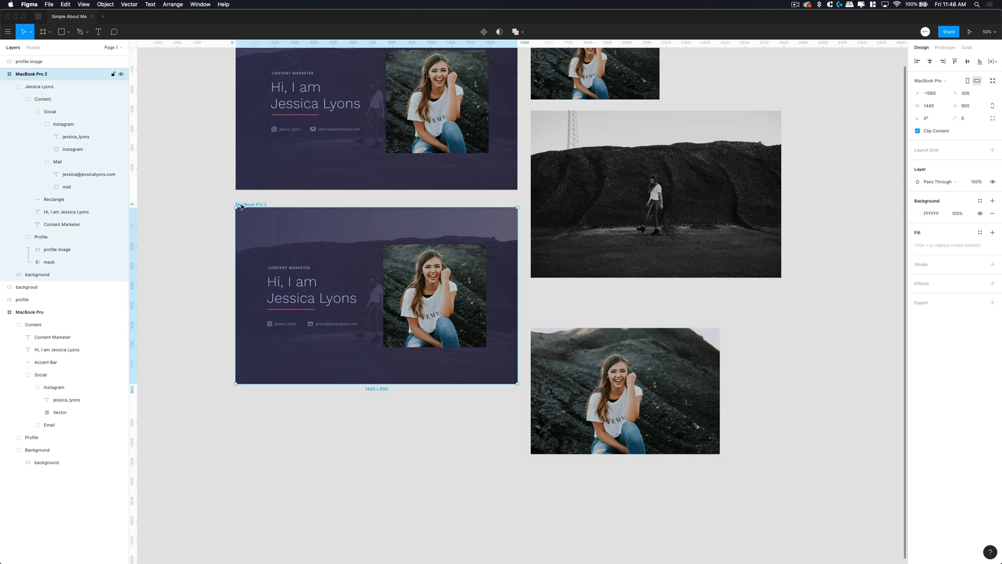
- Duplicate the 1440×960 background onto the canvas beside the profile photo and remove its Linear gradient fill
left_click(65, 276)
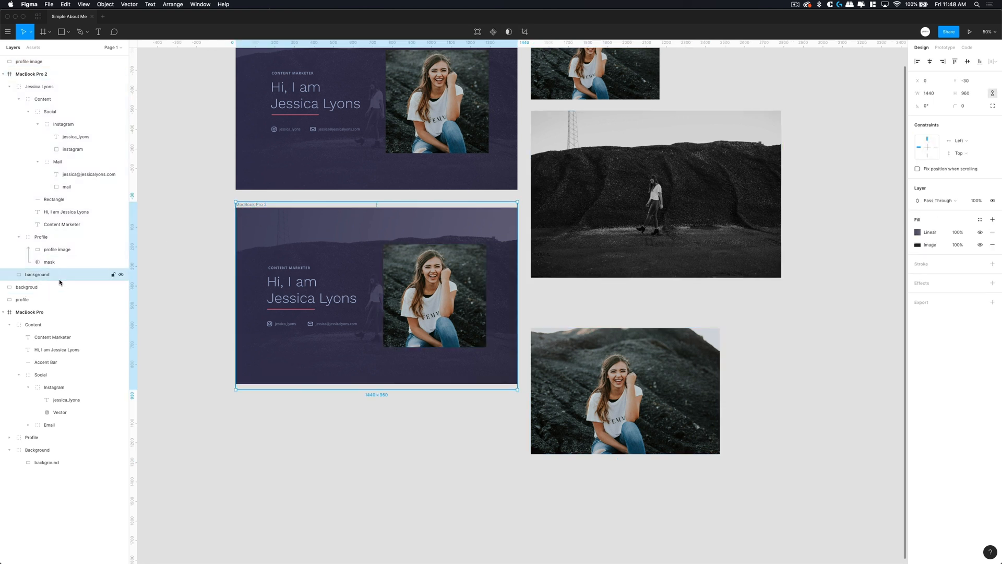
key("super+d")
left_click_drag(328, 232, 840, 393)
scroll(746, 413, "right", 5)
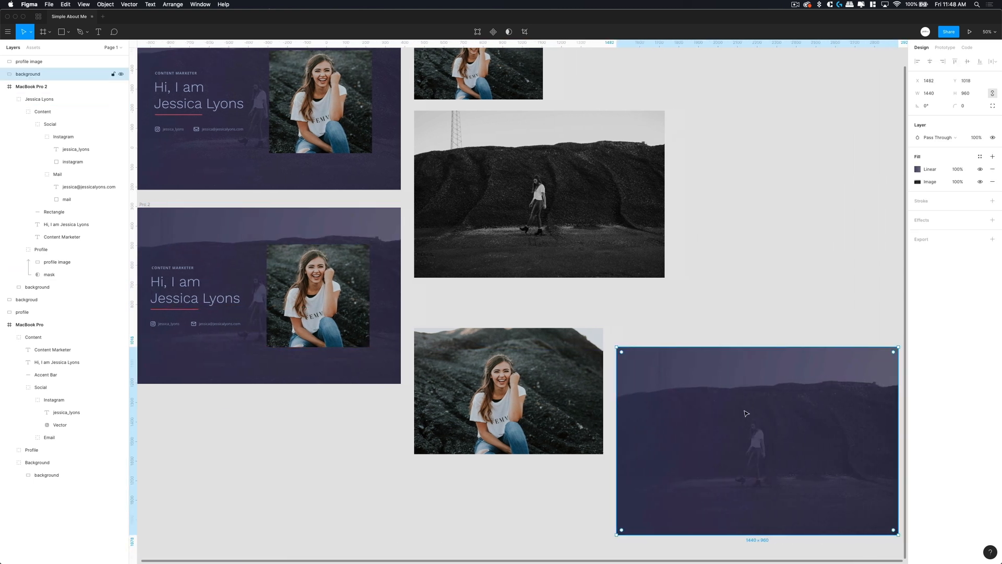
left_click_drag(746, 413, 731, 401)
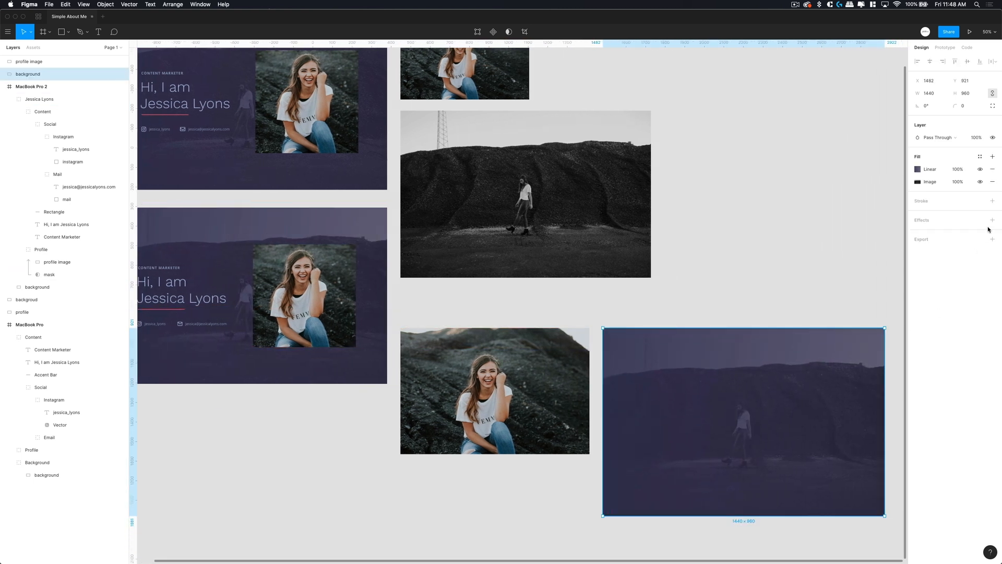
left_click(992, 169)
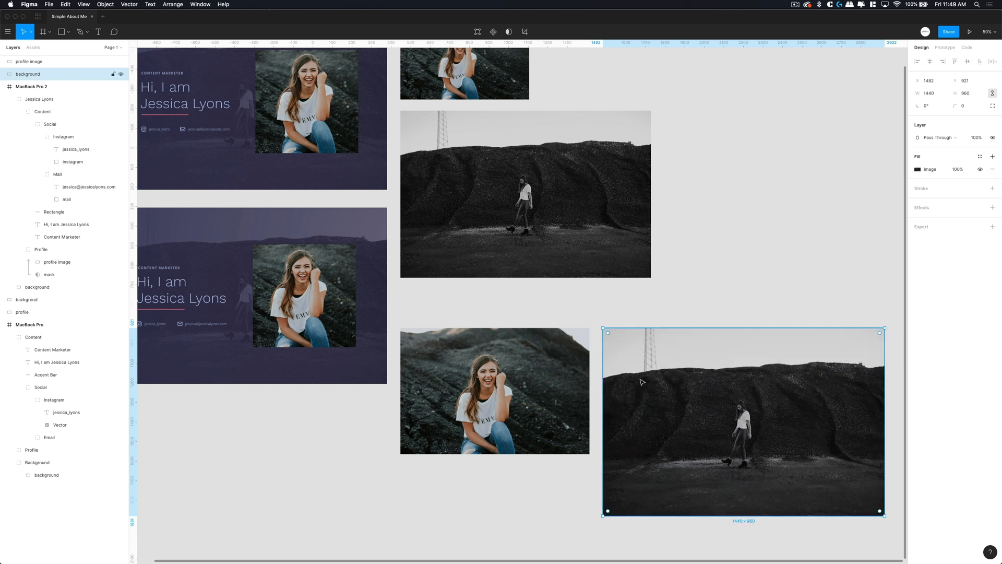
left_click(546, 360)
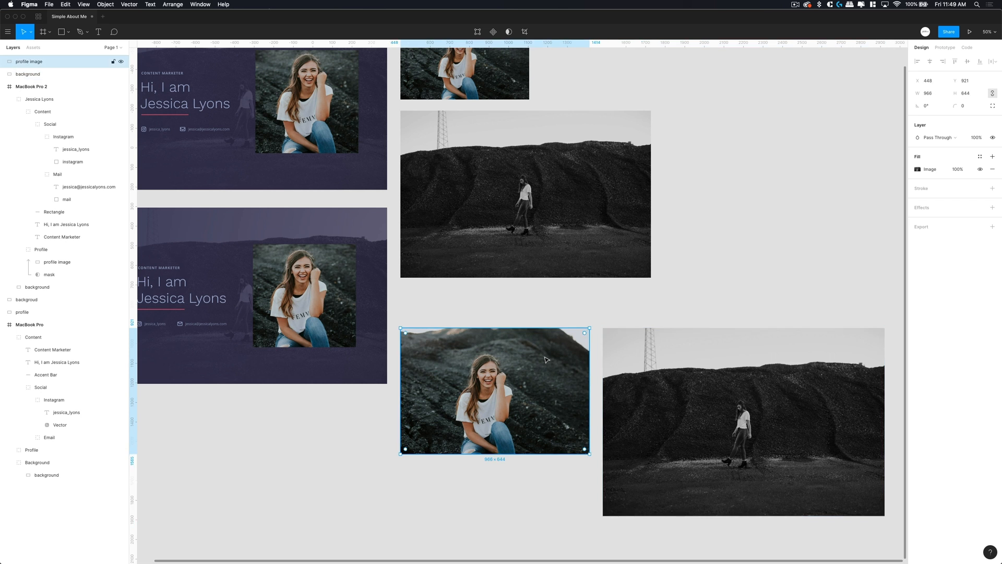
- Resize the loose profile photo to 600 px wide
left_click(936, 97)
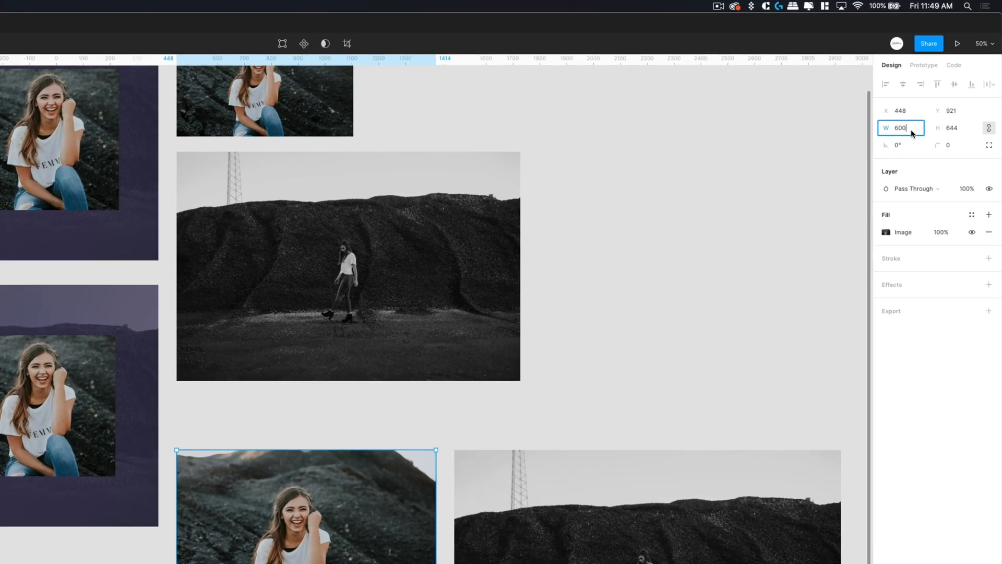
type("600")
key("Return")
left_click_drag(655, 546, 551, 546)
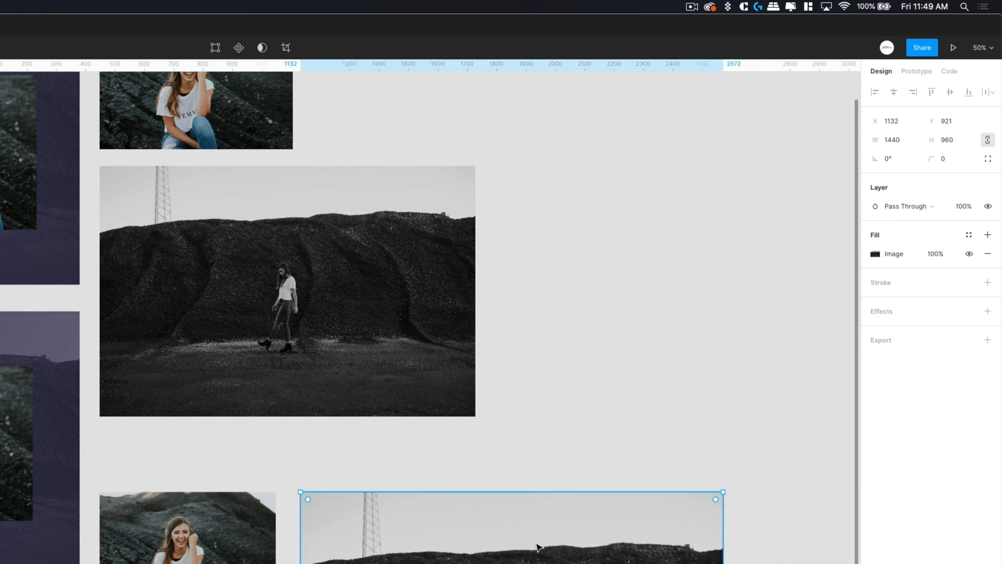
scroll(524, 548, "up", 2)
scroll(429, 317, "down", 1)
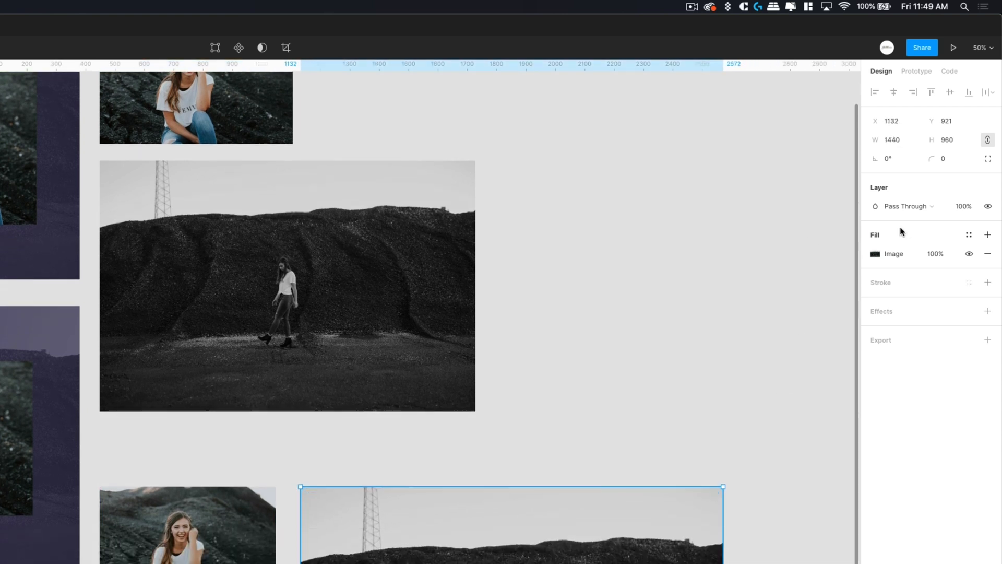
- Scale the background copy to 1200×800 and place it beside the profile photo
left_click(893, 141)
type("1200")
key("Return")
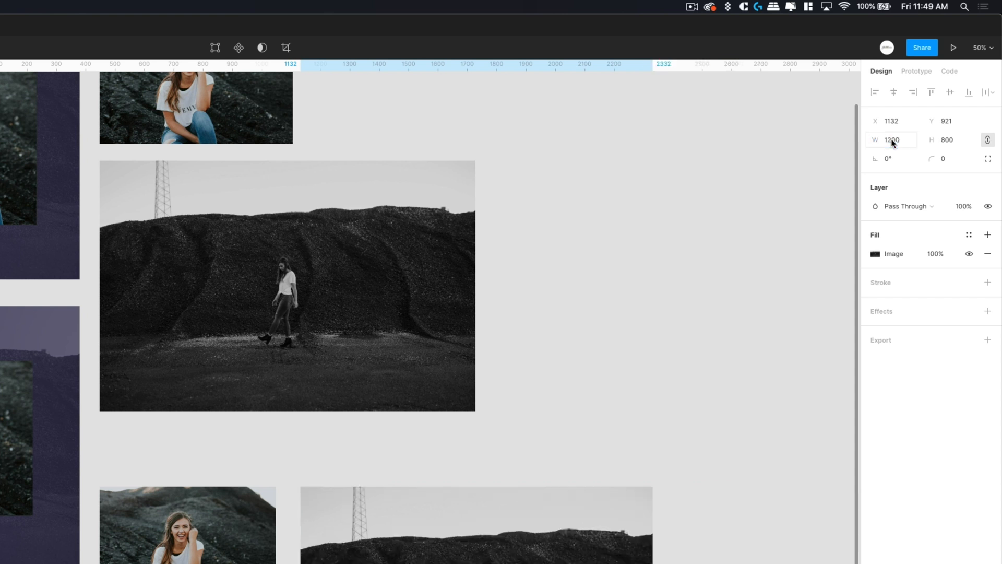
left_click_drag(438, 553, 431, 553)
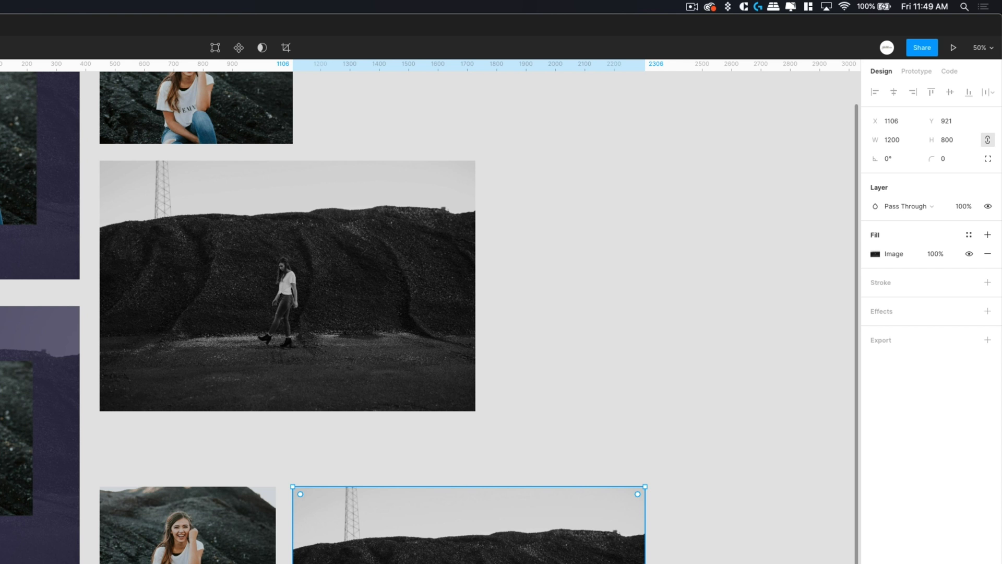
left_click(229, 524, "shift")
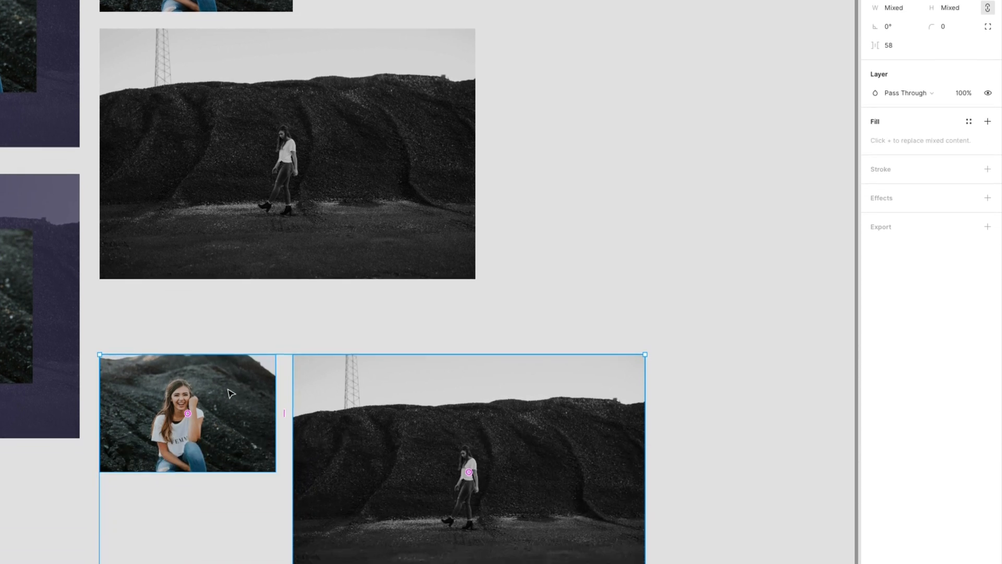
- Give both loose photos a 1x JPG export setting and export the two layers
left_click(890, 224)
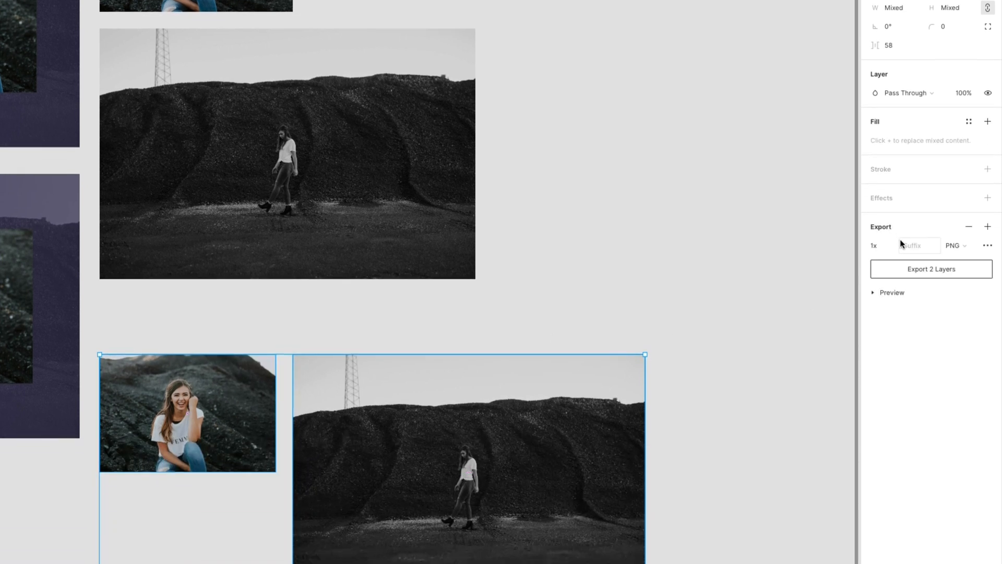
left_click(956, 247)
left_click(960, 255)
left_click(973, 249)
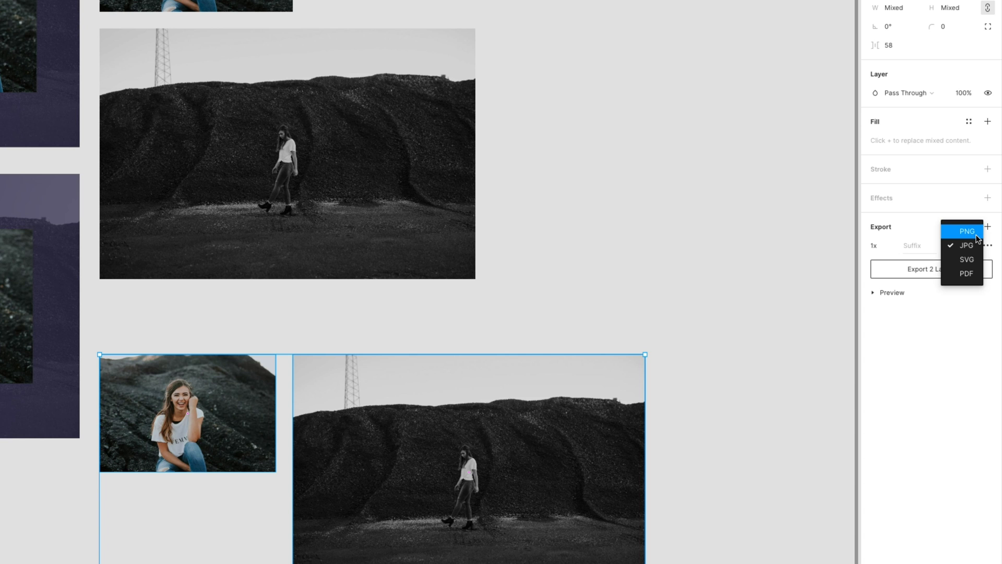
left_click(969, 245)
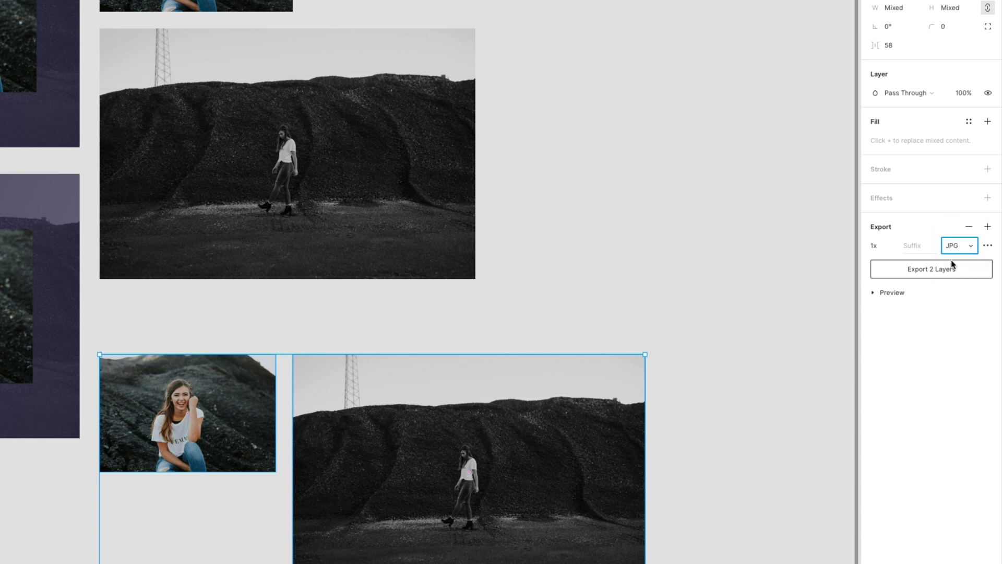
left_click(744, 425)
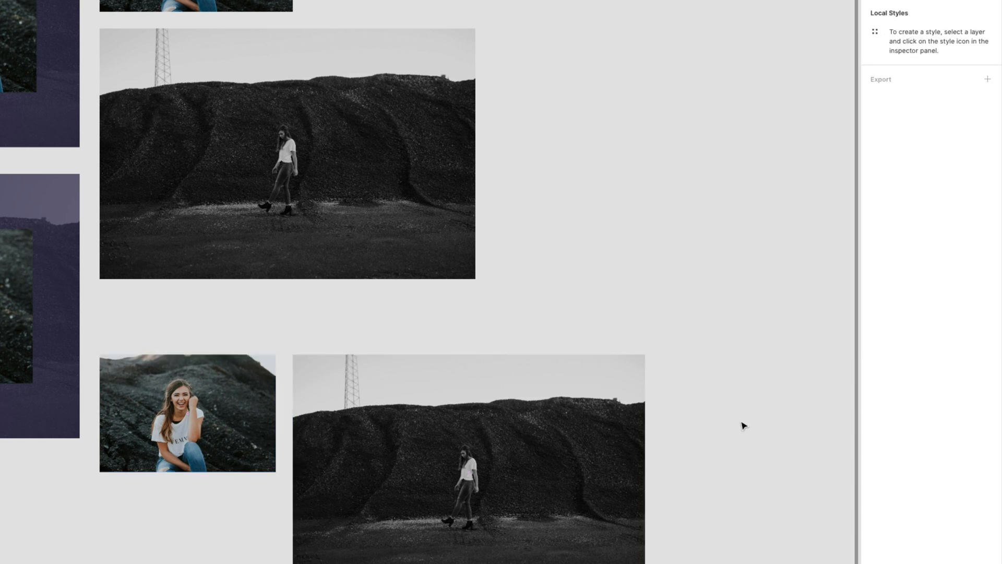
left_click(379, 429)
left_click(229, 419, "shift")
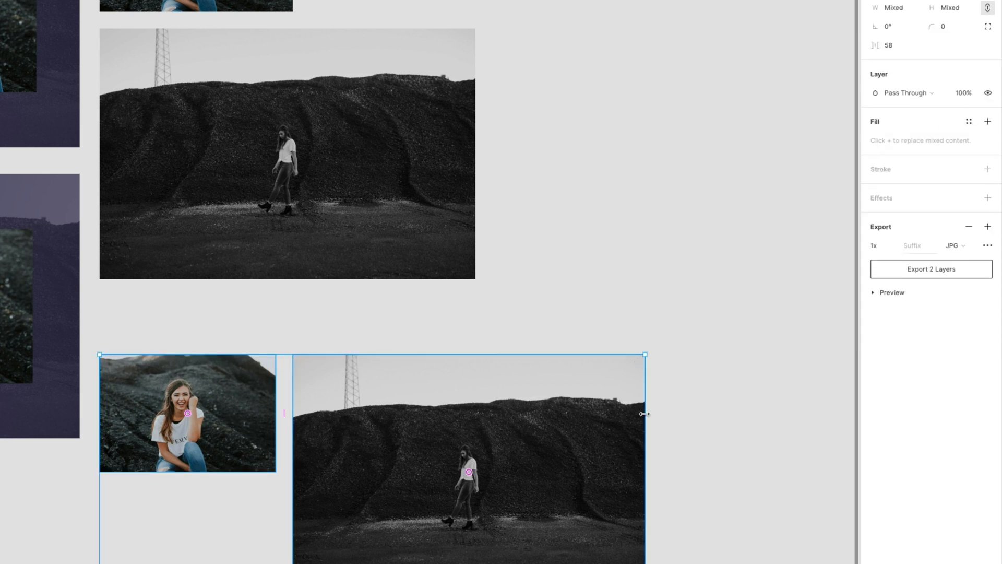
left_click(951, 269)
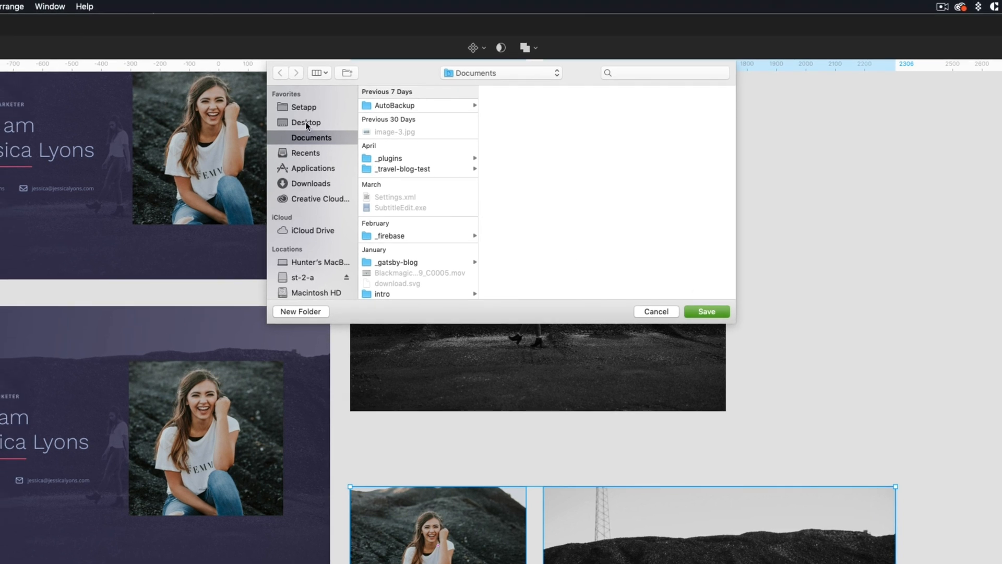
- Create a new 'images' folder on the Desktop and save both photo JPGs into it
left_click(146, 38)
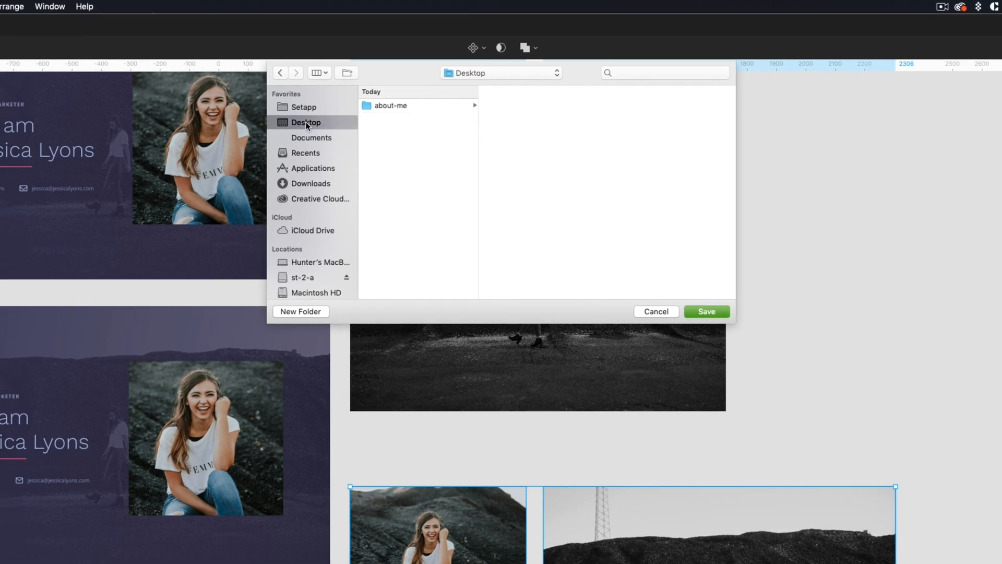
left_click(288, 312)
type("images")
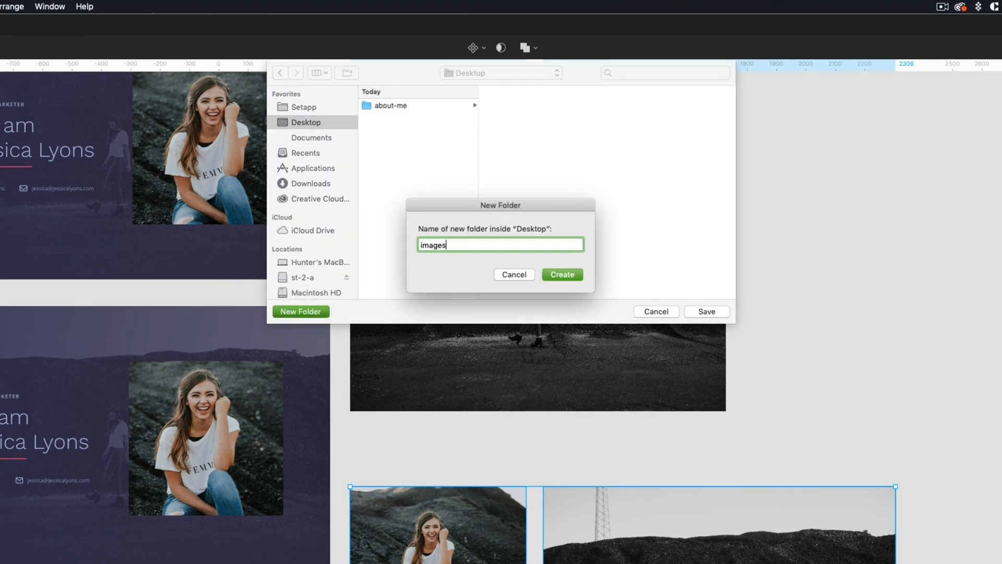
left_click(571, 273)
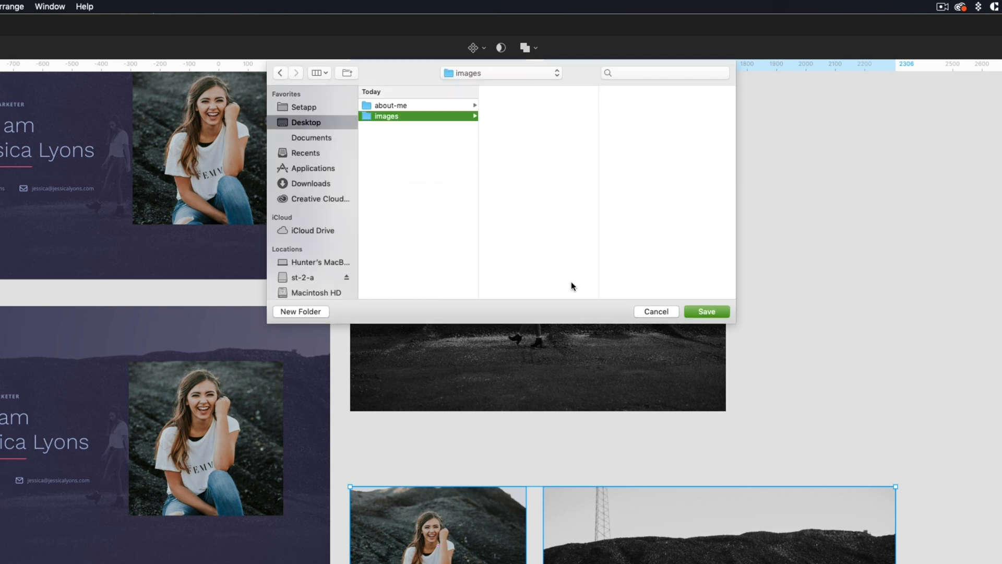
left_click(724, 311)
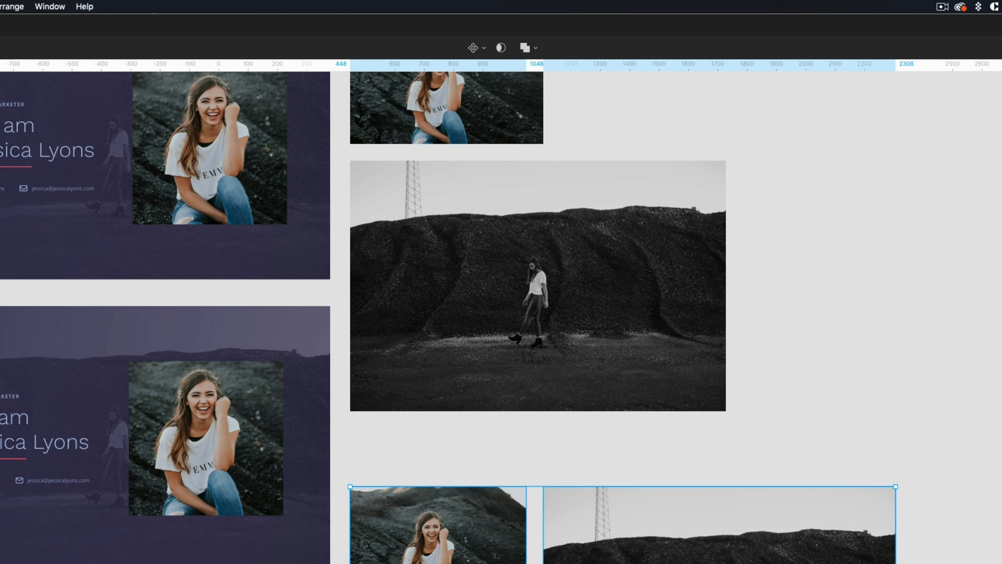
- In Finder, go to Desktop > images and select background.jpg and profile image.jpg
key("super+Tab")
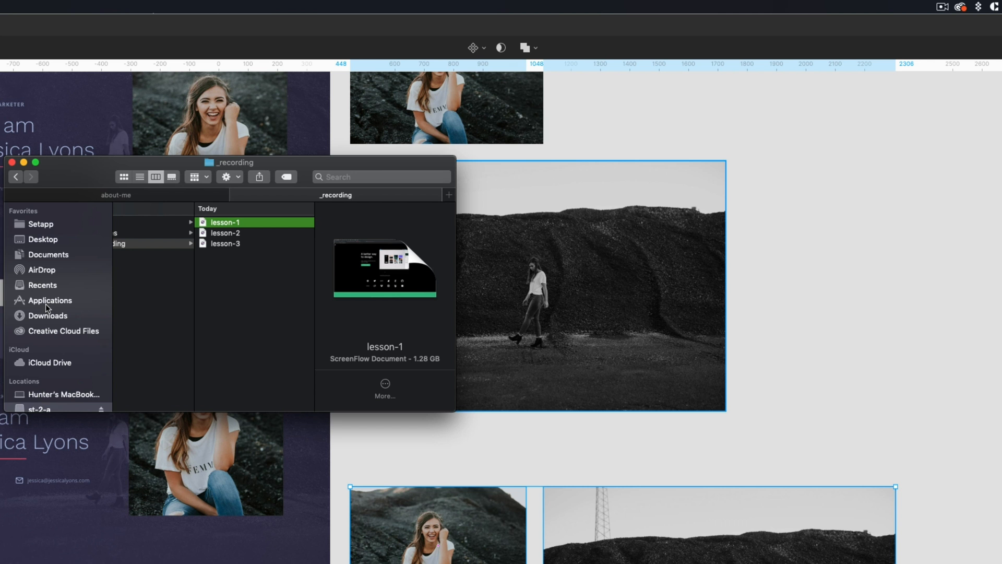
left_click(49, 243)
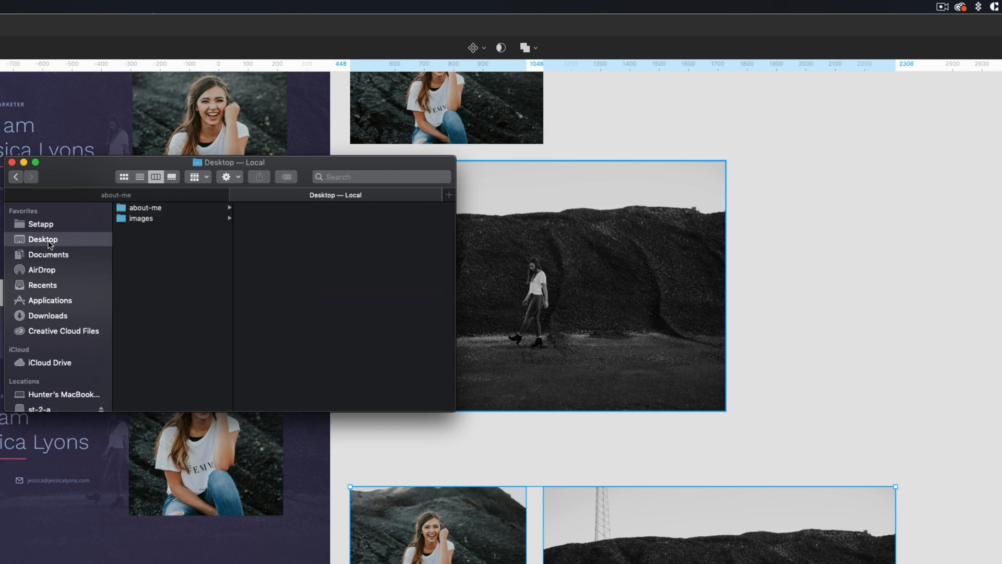
left_click(142, 219)
left_click(266, 210)
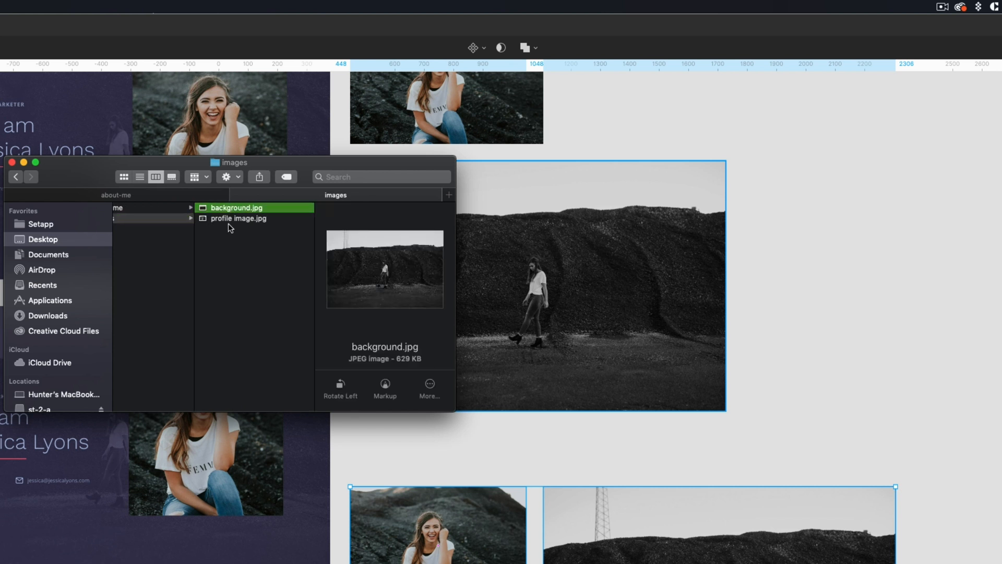
left_click(229, 219, "shift")
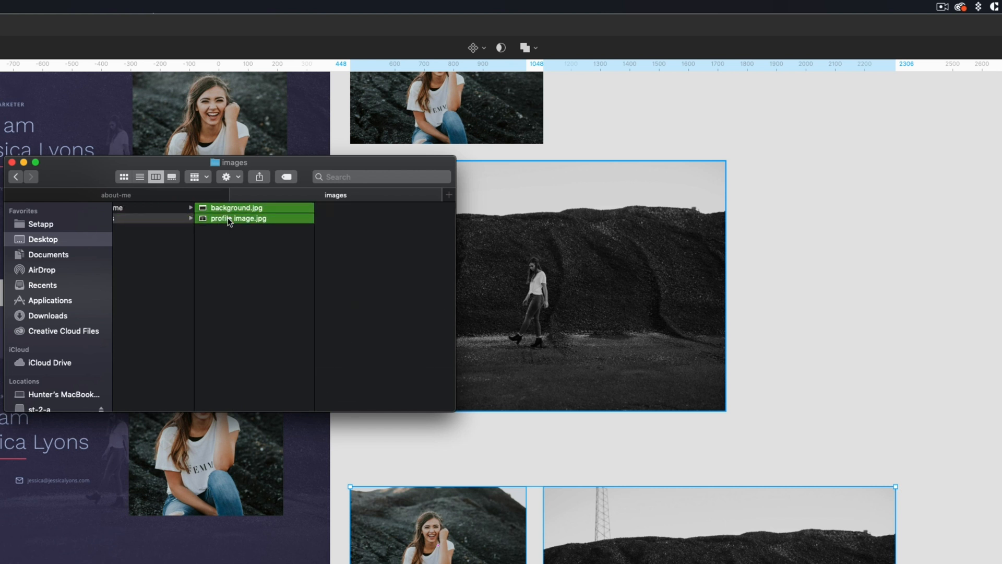
- Compress both JPGs with ImageOptim, saving 12.4% and 10.2% respectively
right_click(230, 220)
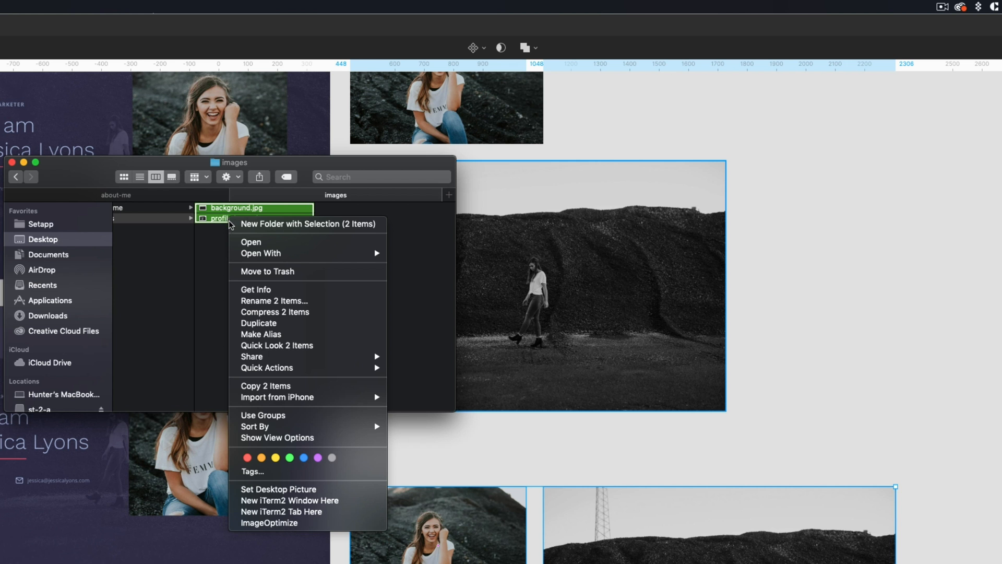
mouse_move(262, 253)
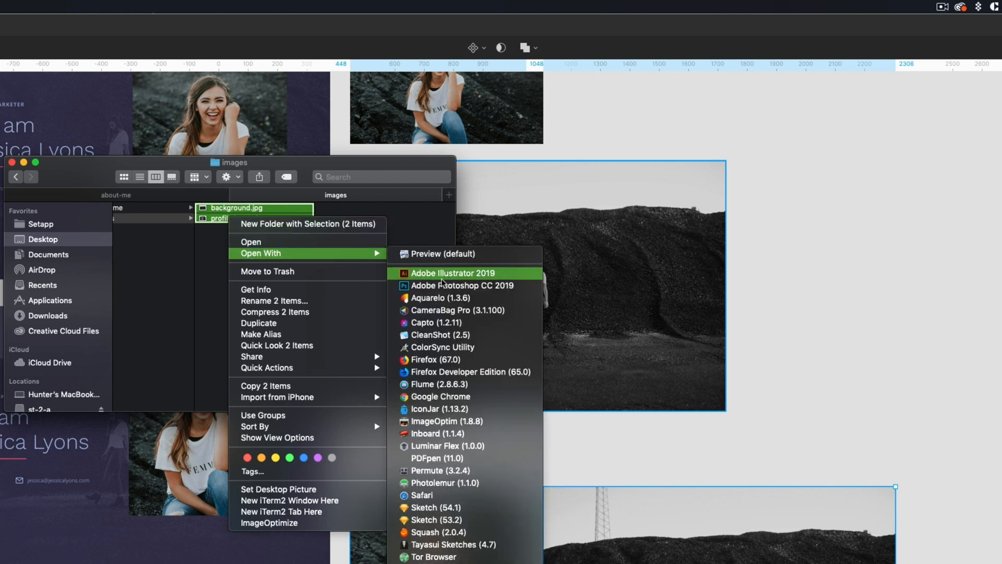
left_click(490, 423)
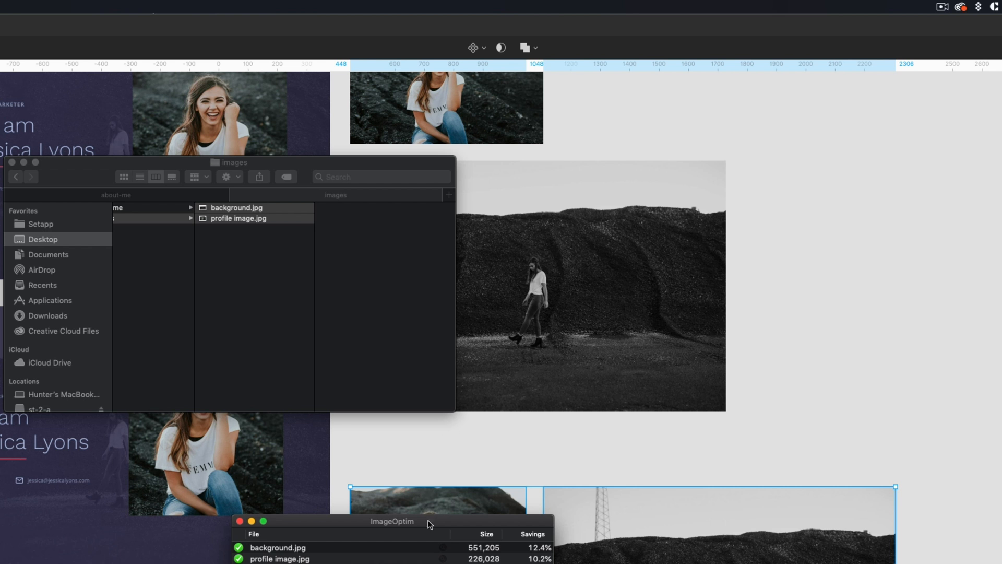
left_click_drag(429, 523, 334, 265)
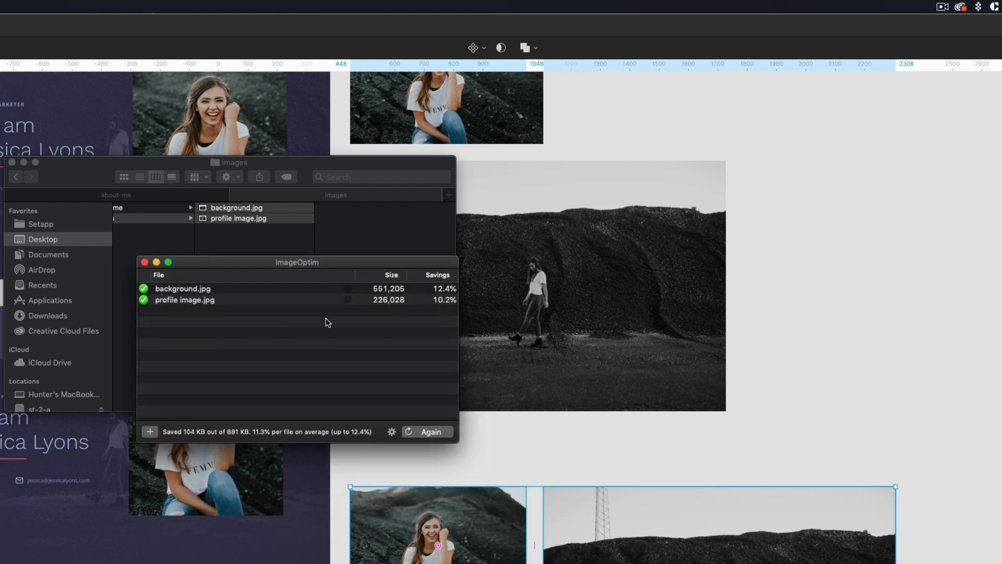